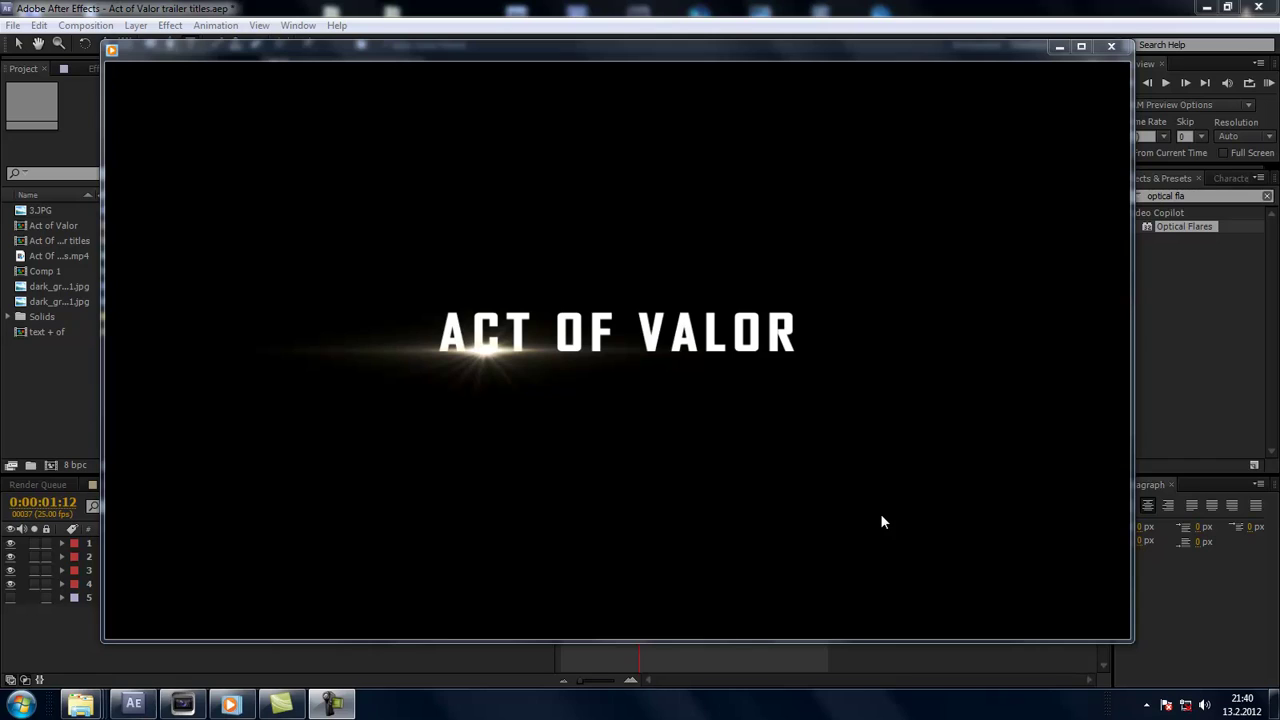
- Replay the 'Act of valor + SFX' clip, pause it at 00:02, and close Windows Media Player
mouse_move(694, 251)
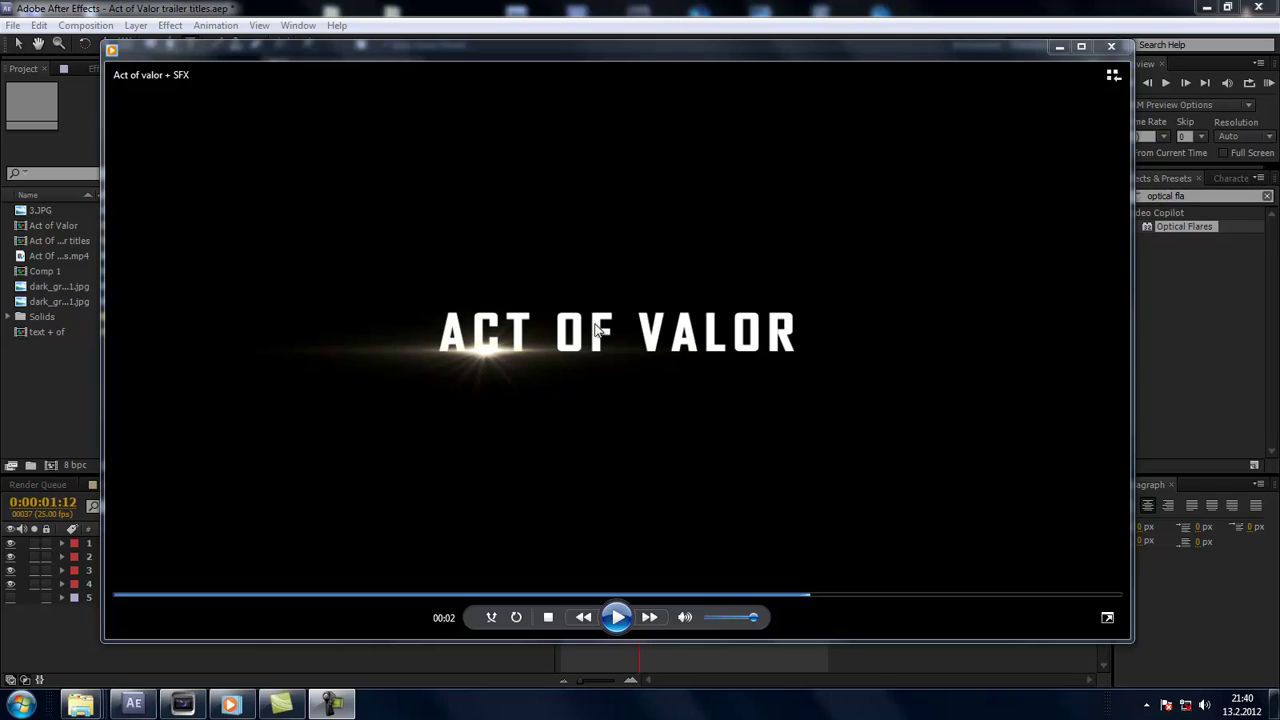
click(548, 617)
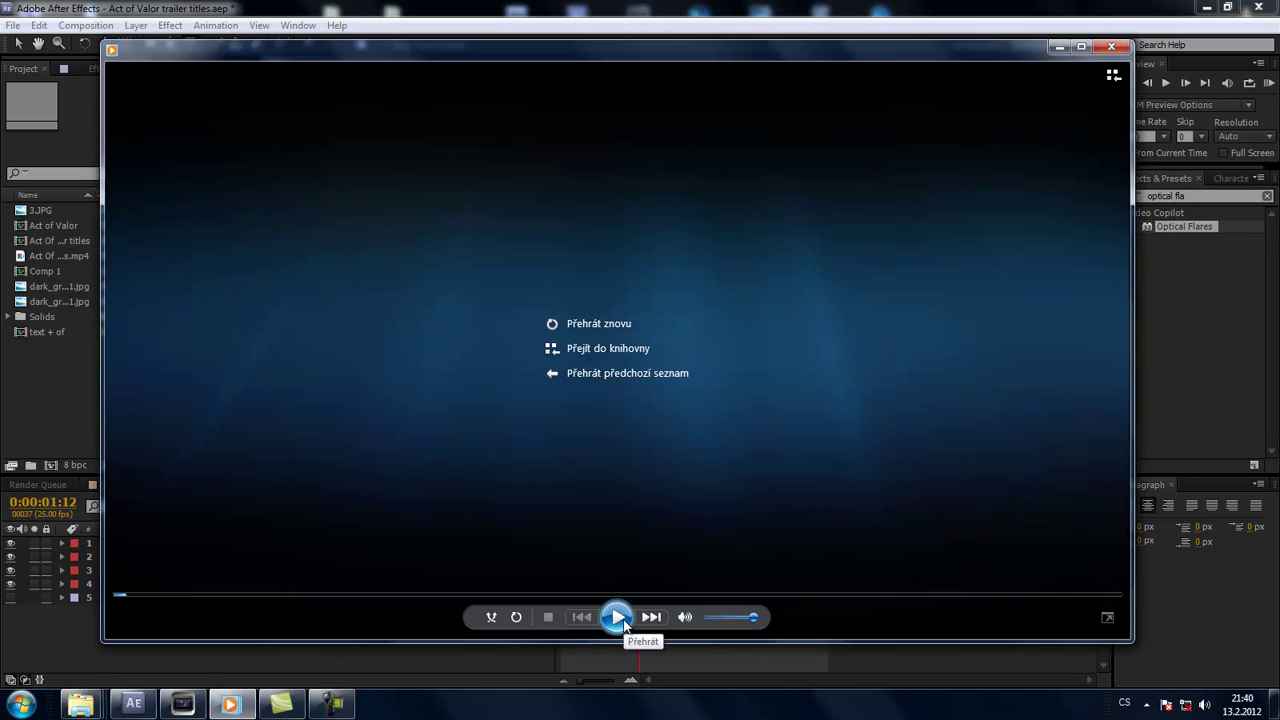
click(617, 617)
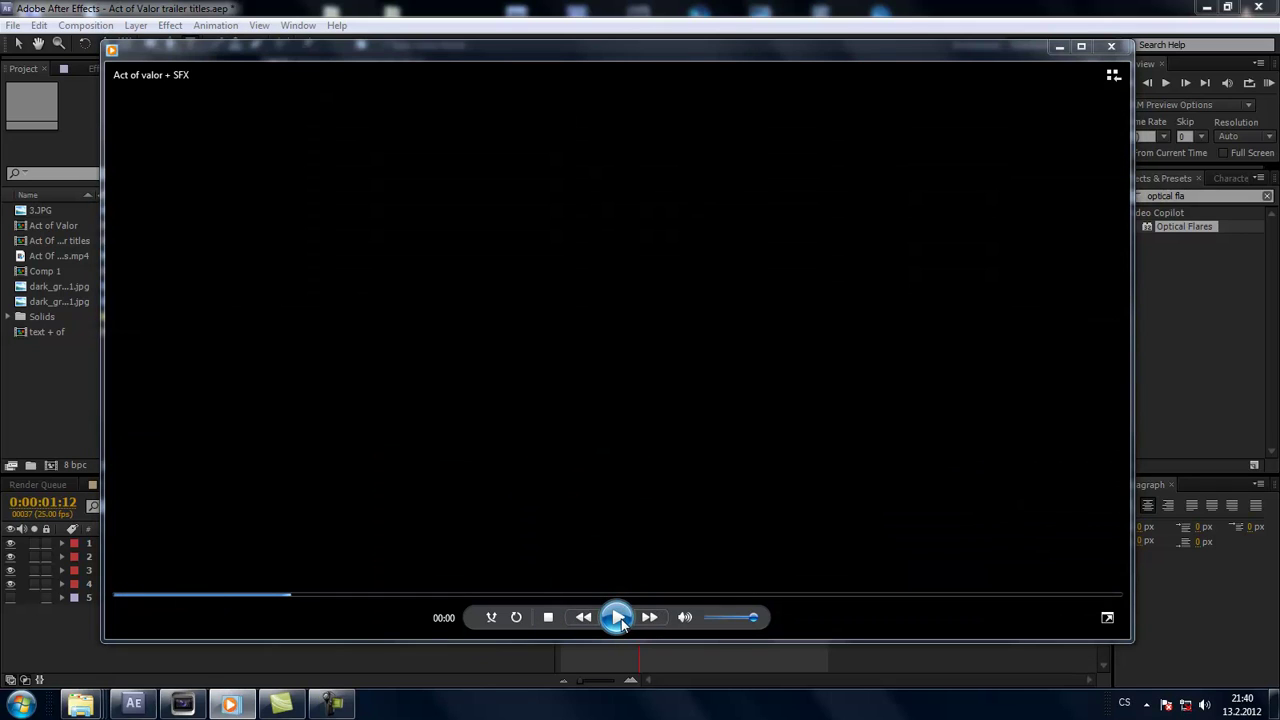
click(617, 617)
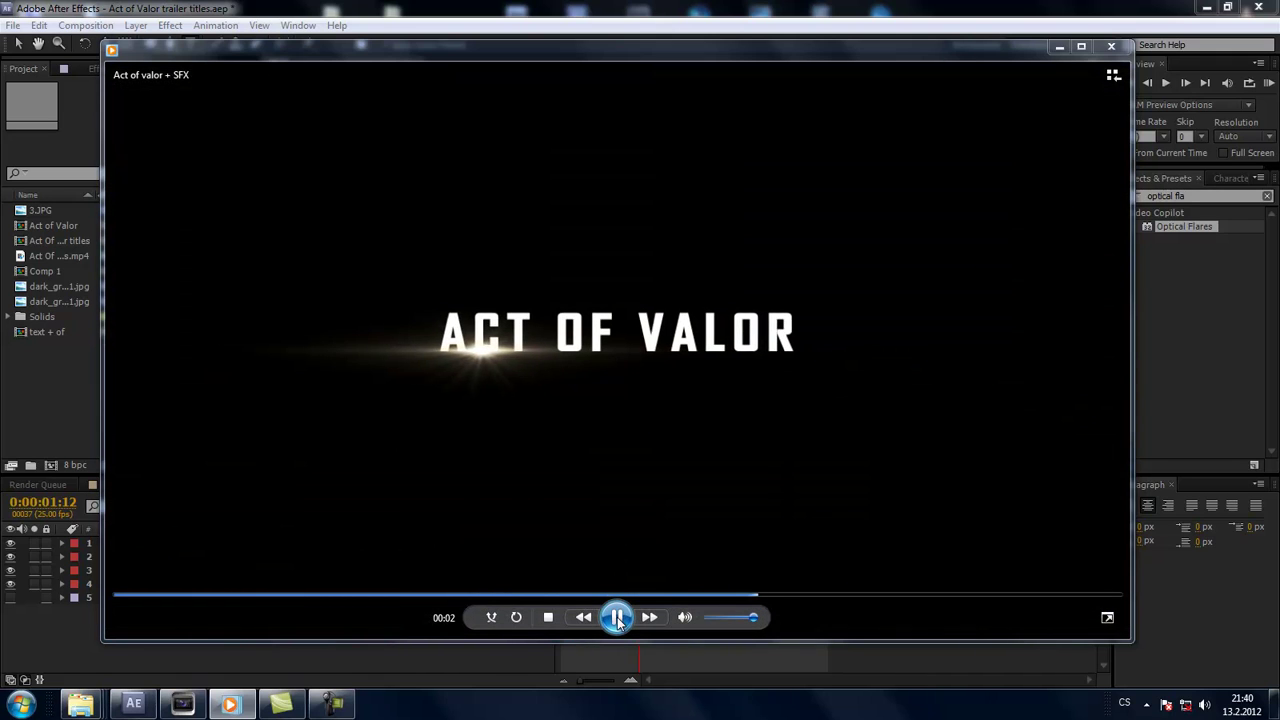
click(617, 617)
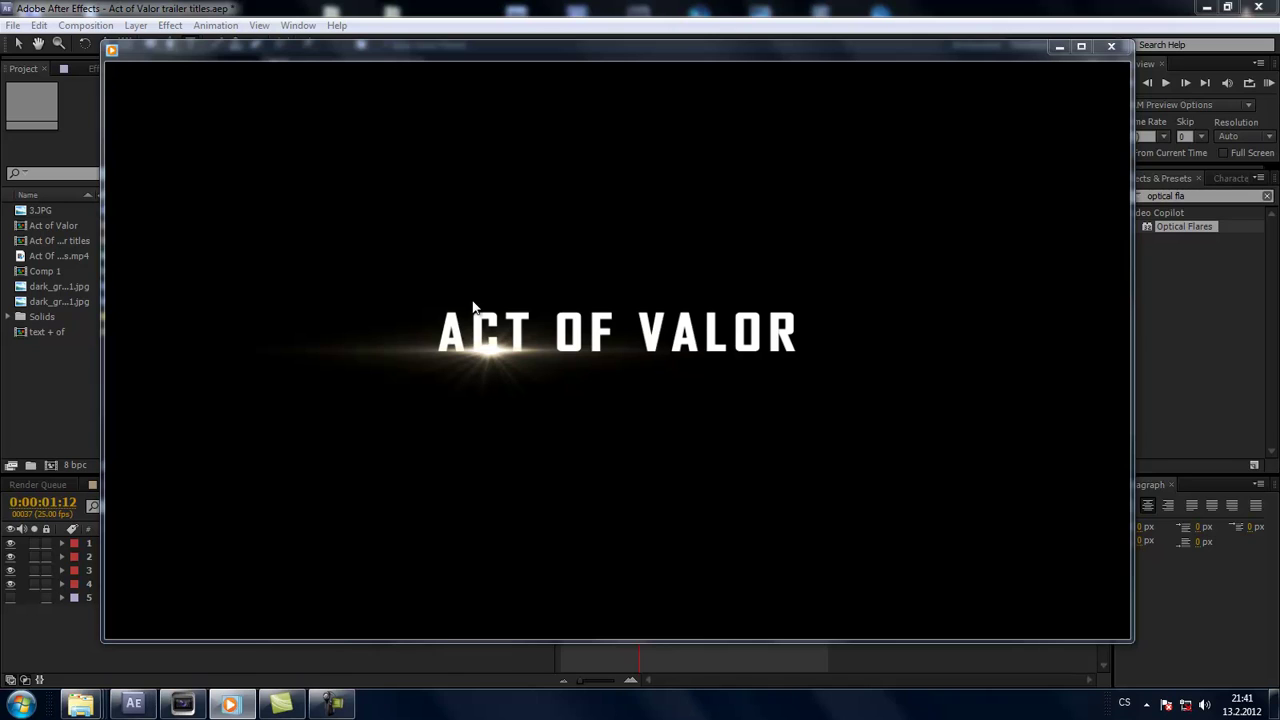
mouse_move(475, 309)
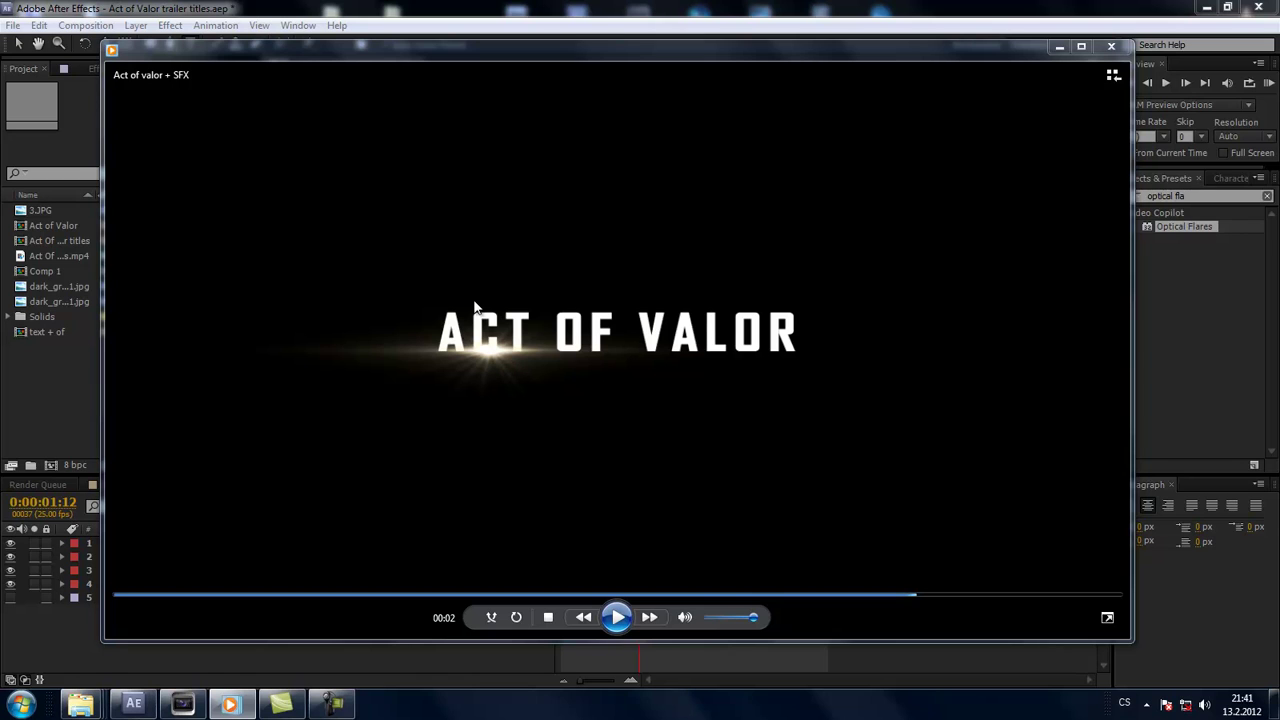
click(1111, 46)
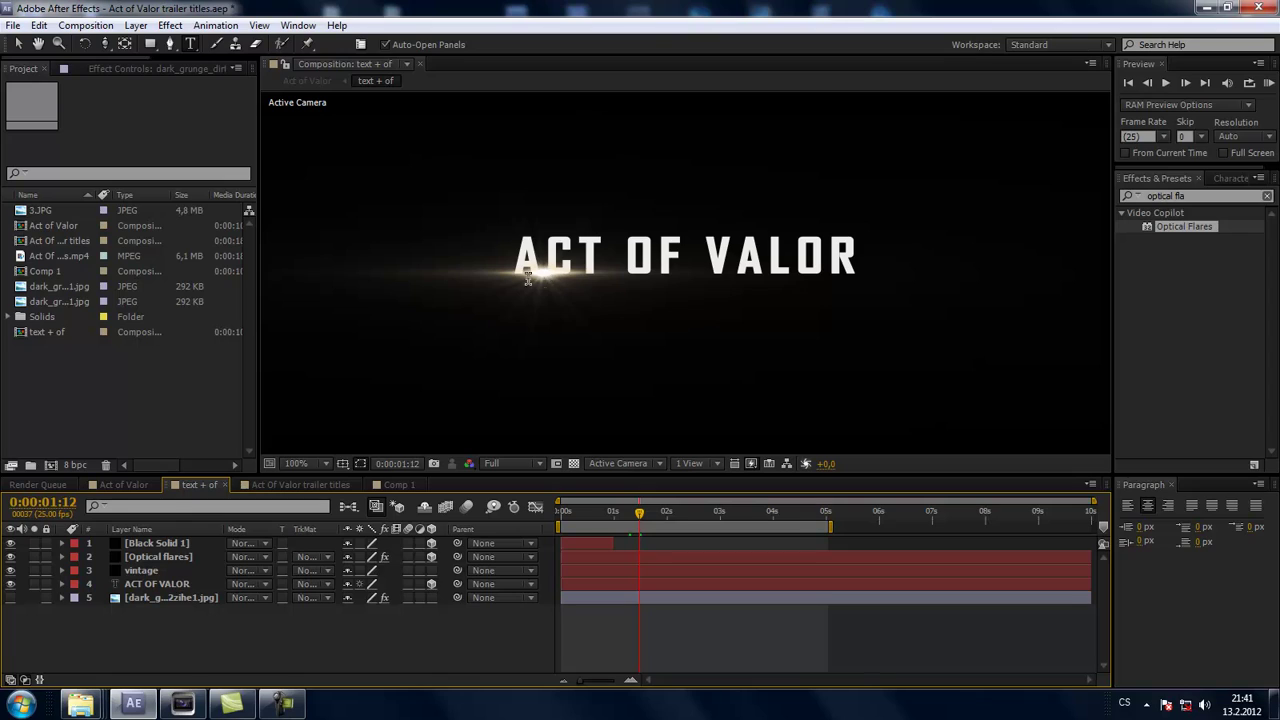
- Nudge the Optical Flares hotspot slightly right and review it at 50% and 100% zoom
drag(528, 280, 556, 282)
mouse_move(640, 514)
mouse_down()
mouse_move(619, 514)
mouse_move(763, 510)
mouse_up()
key(comma)
key(comma)
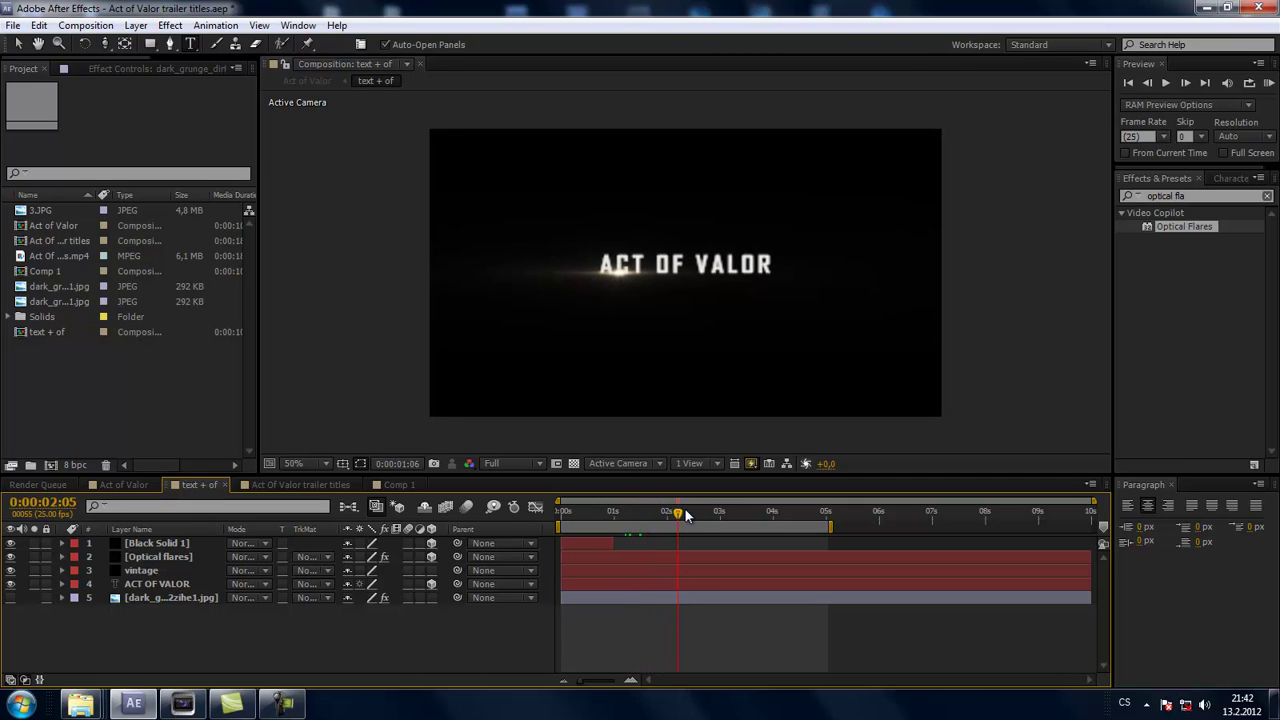
key(period)
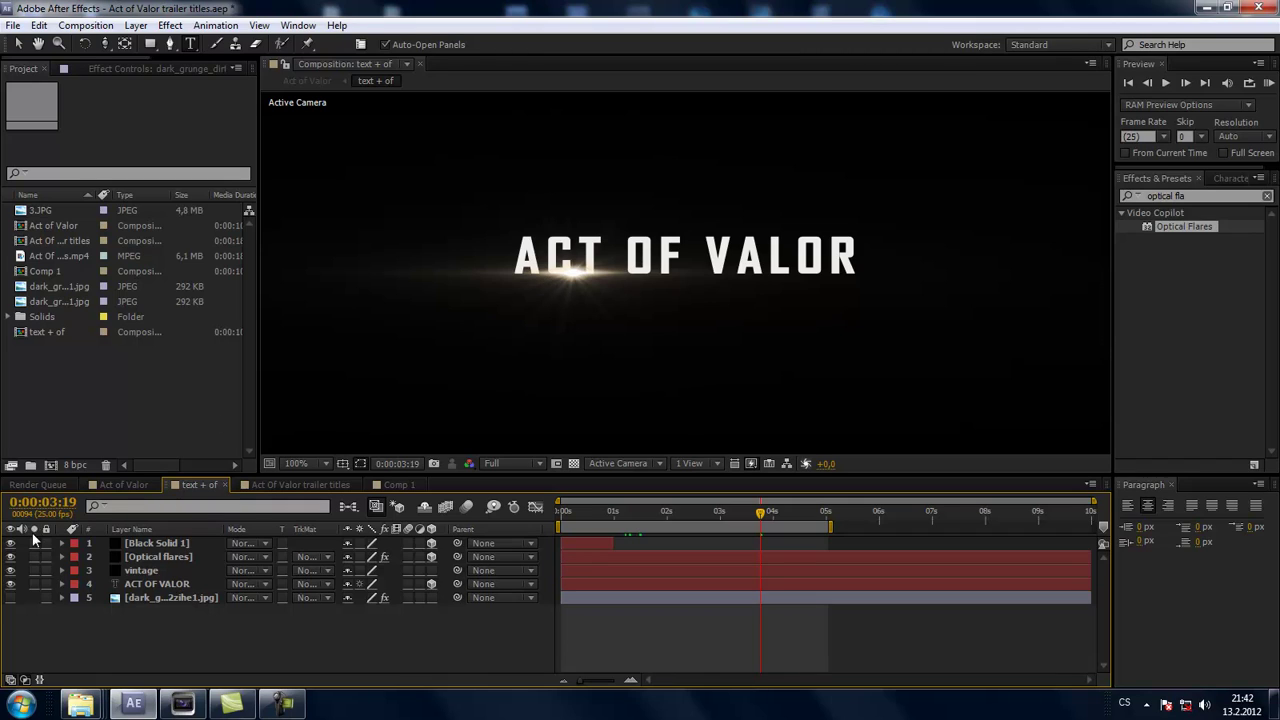
- Create a new composition named 'Render comp'
right_click(117, 389)
click(150, 398)
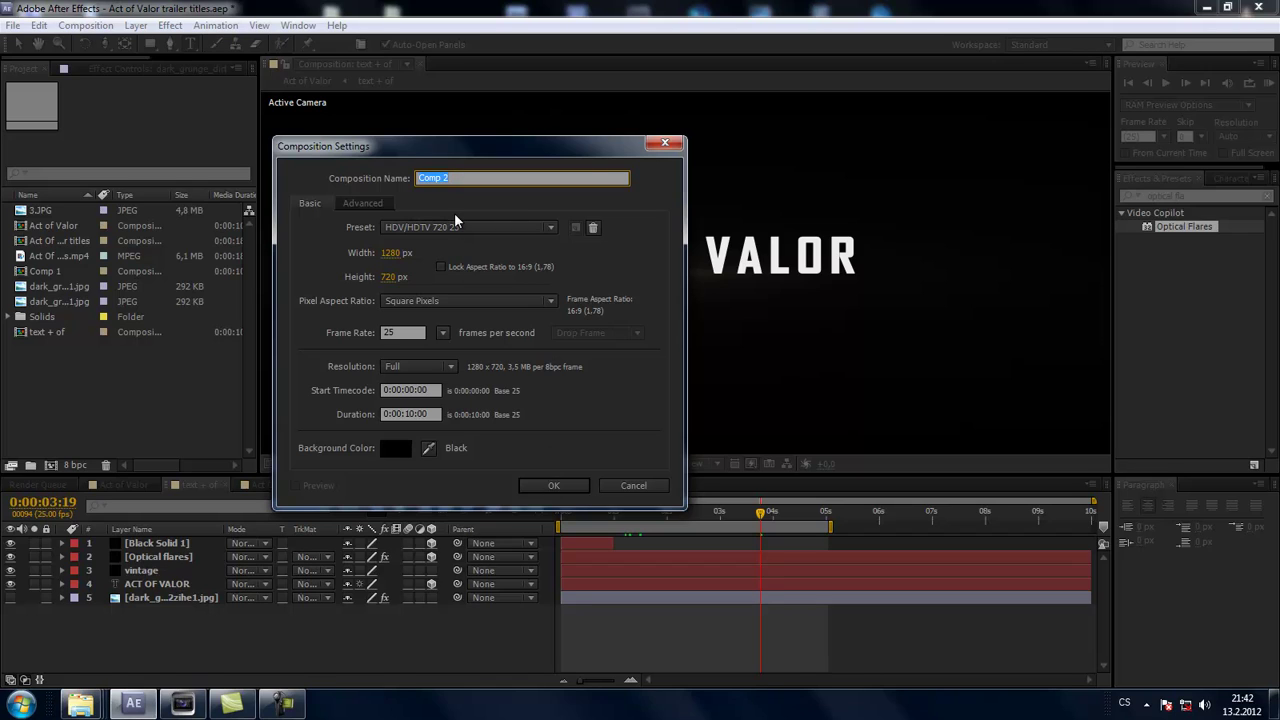
text(Re)
text(nder)
text( comp)
click(560, 486)
- Add an 'ACT OF VALOR' text layer, checking its placement against the title/action safe guides
right_click(212, 598)
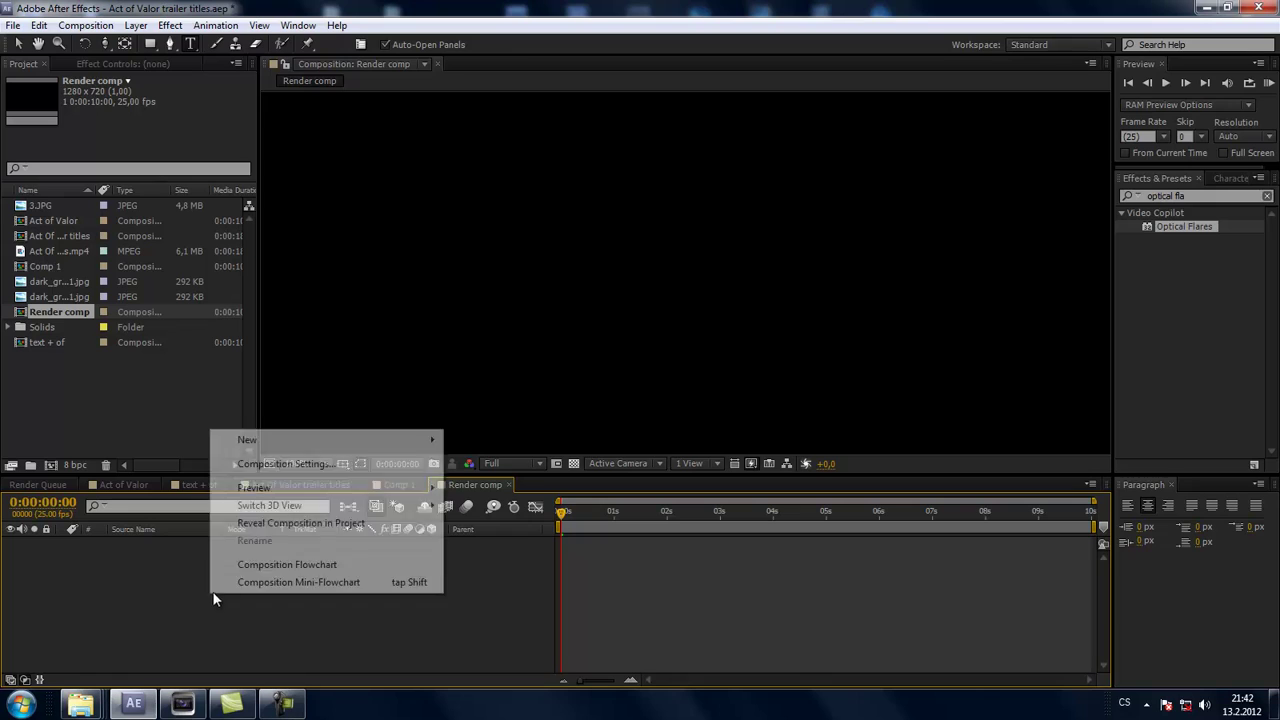
mouse_move(277, 437)
click(468, 466)
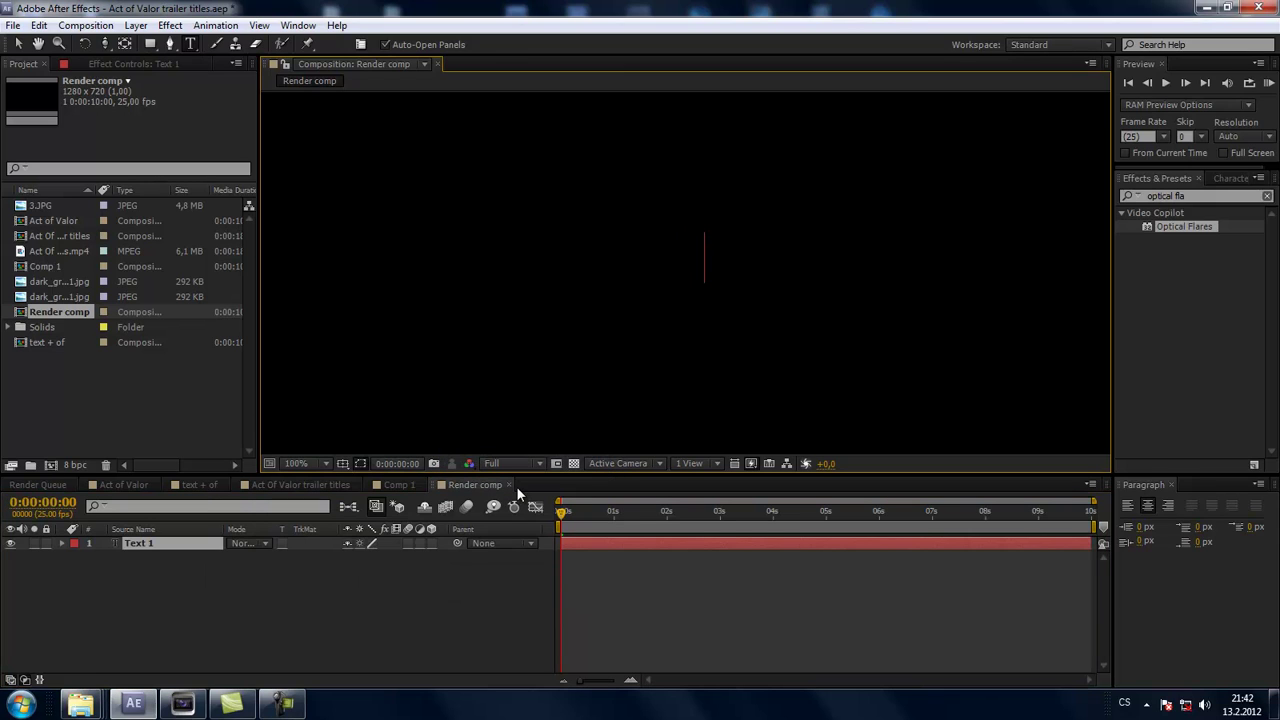
text(ACT OF)
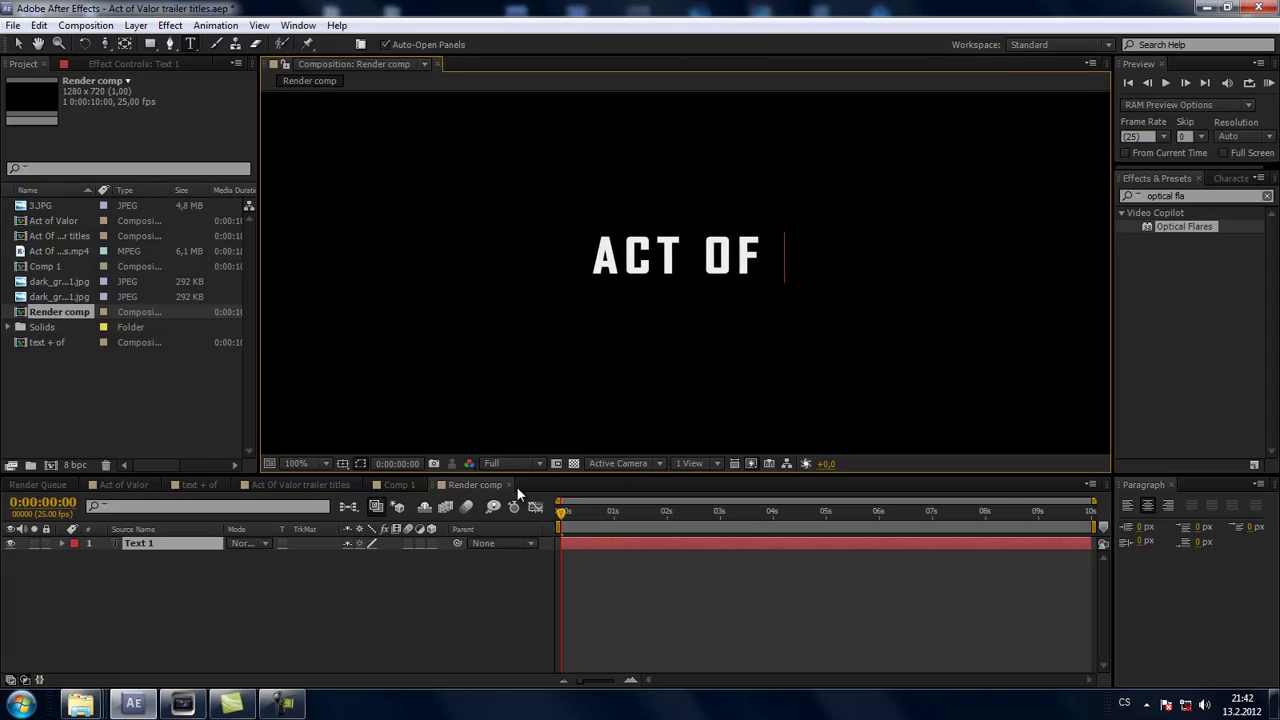
text( VALOR)
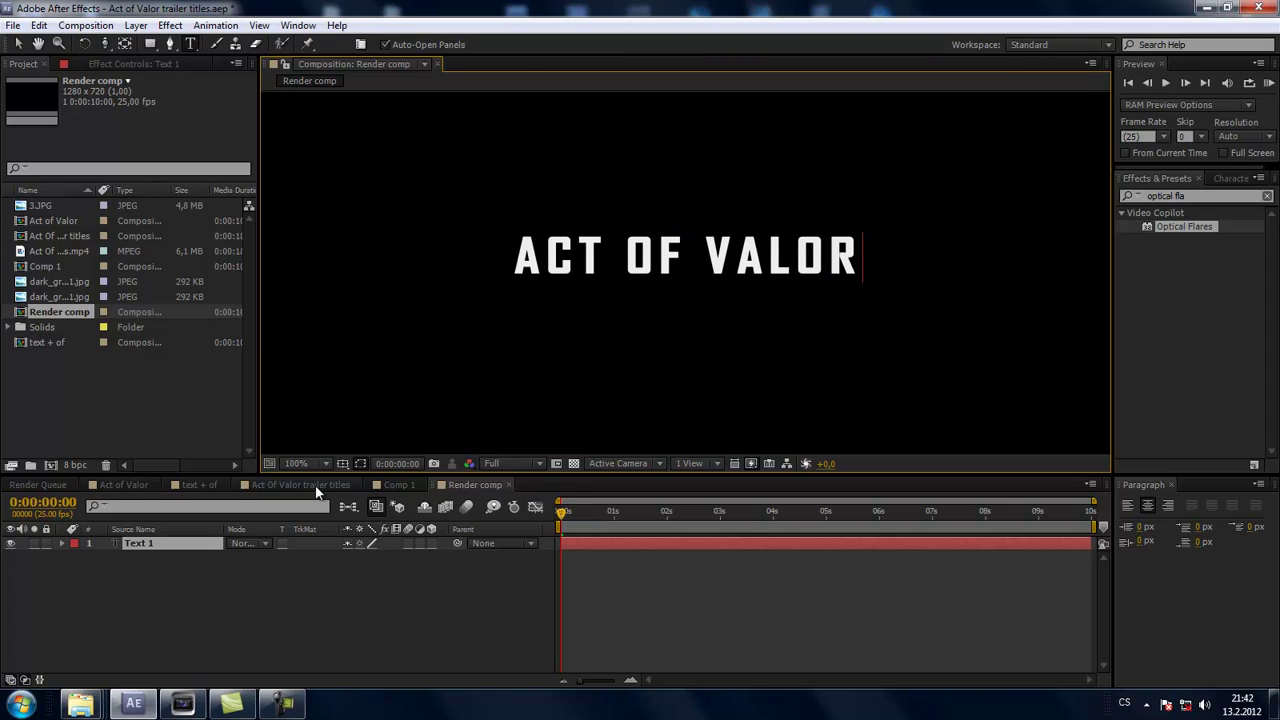
click(344, 464)
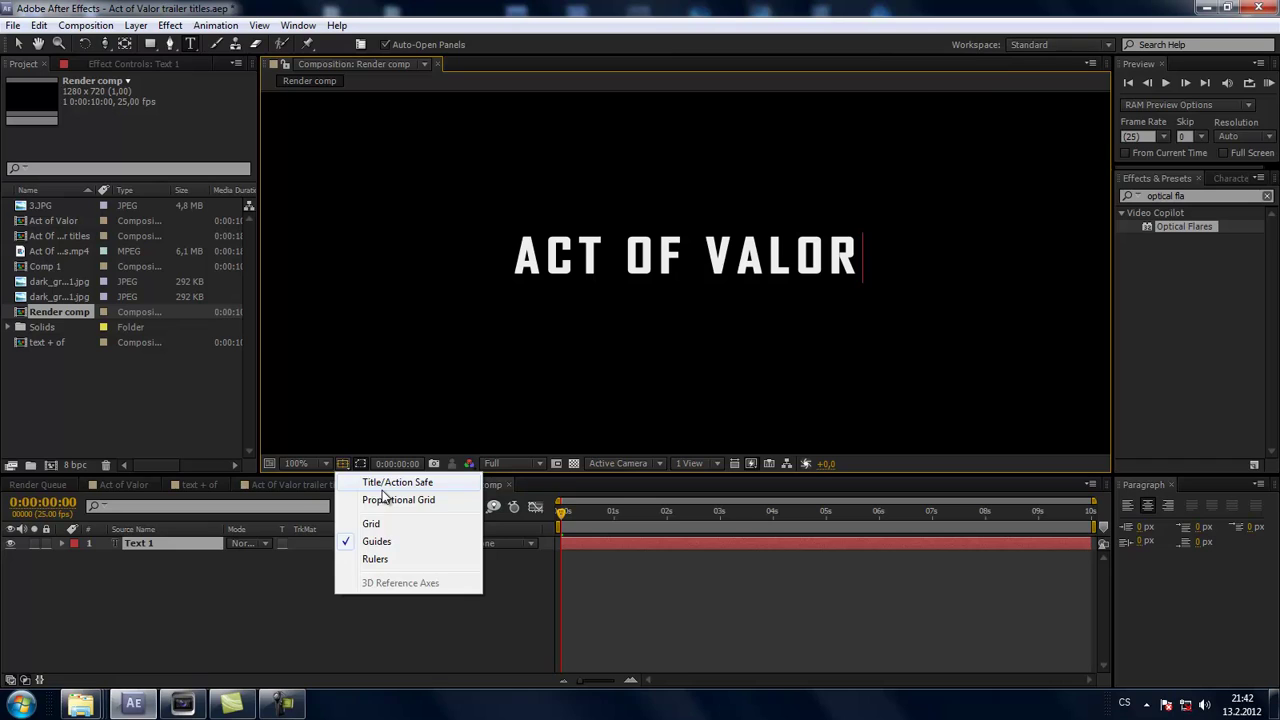
click(355, 484)
key(ctrl+alt+Home)
key(KP_Enter)
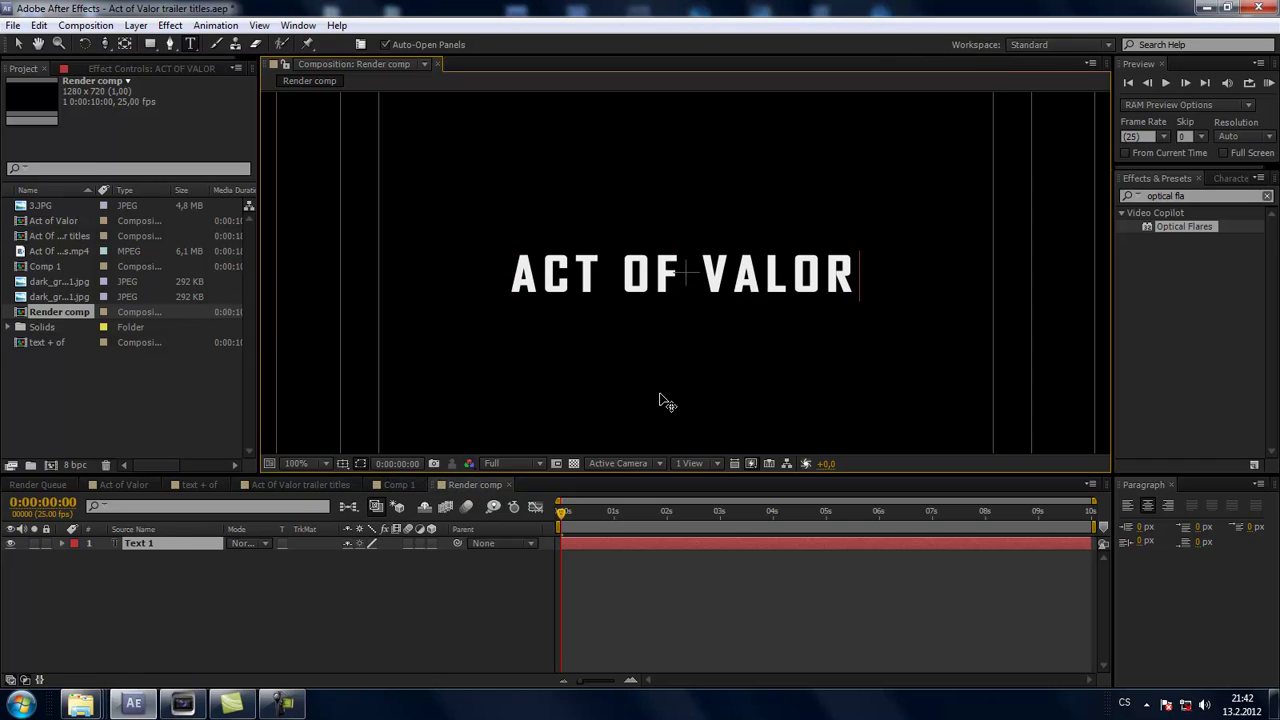
click(358, 464)
click(345, 478)
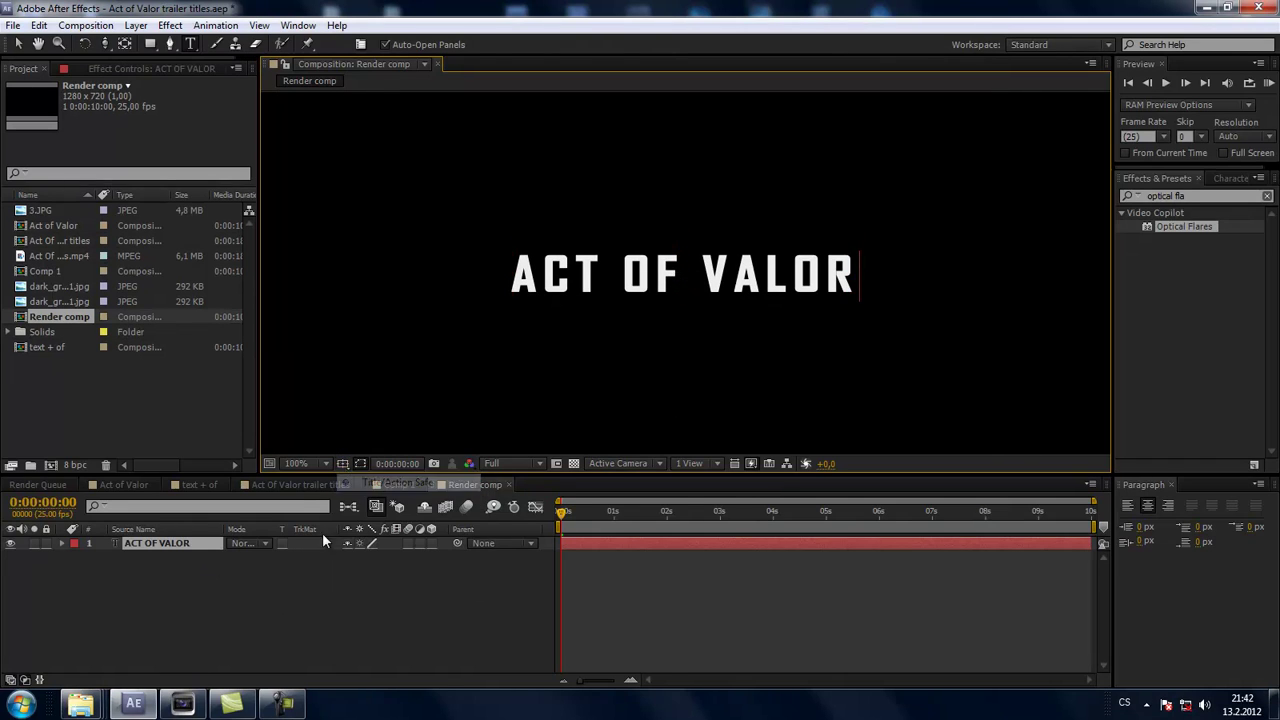
- Create a new solid layer named 'of'
right_click(276, 566)
mouse_move(386, 411)
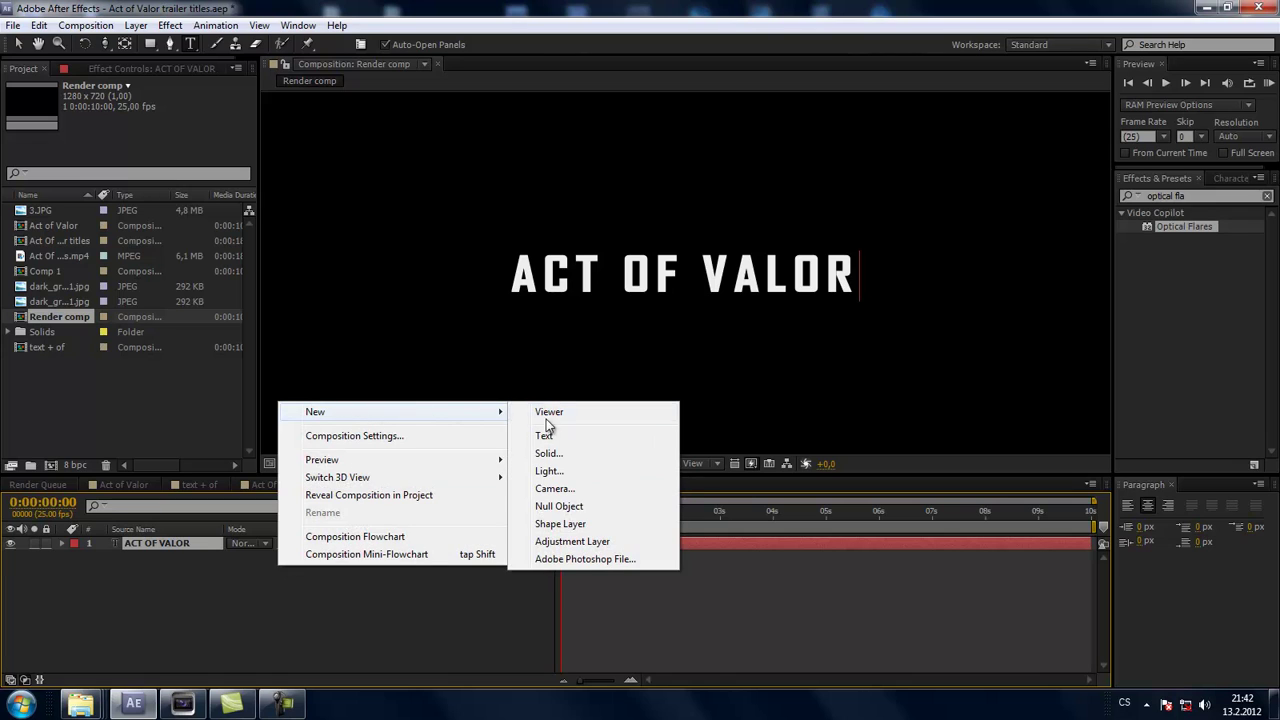
click(554, 453)
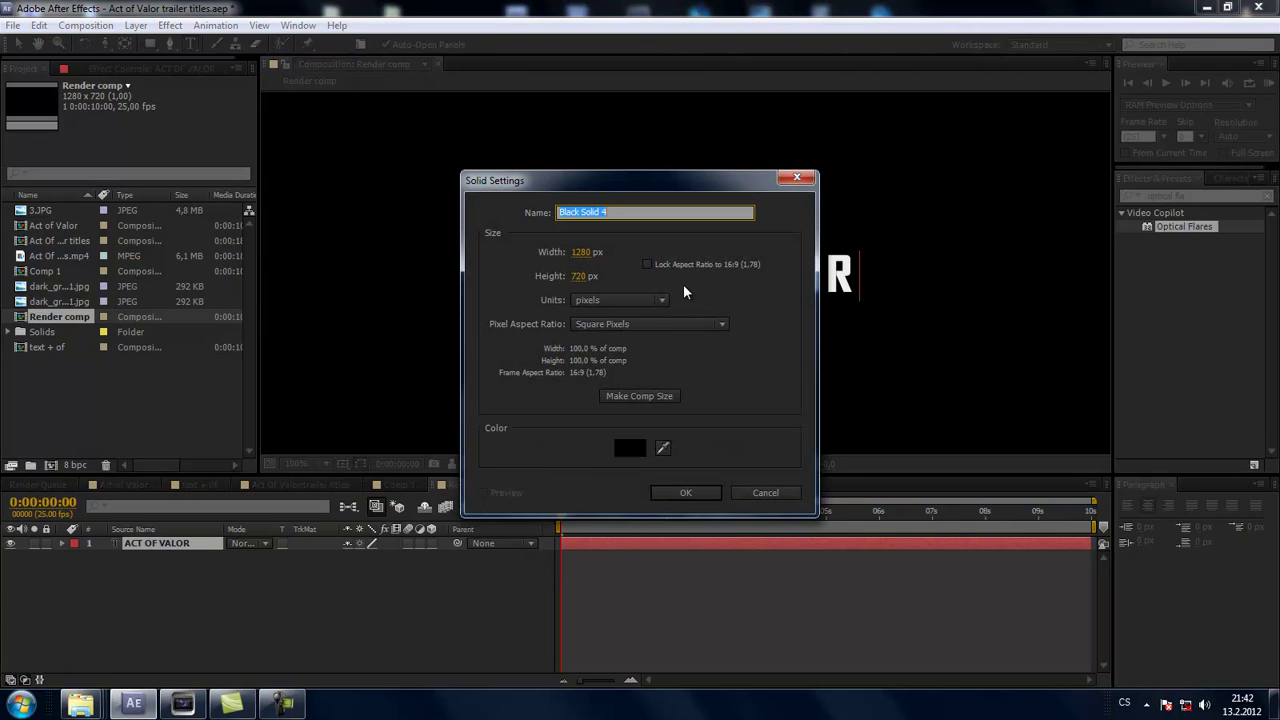
text(of)
click(683, 493)
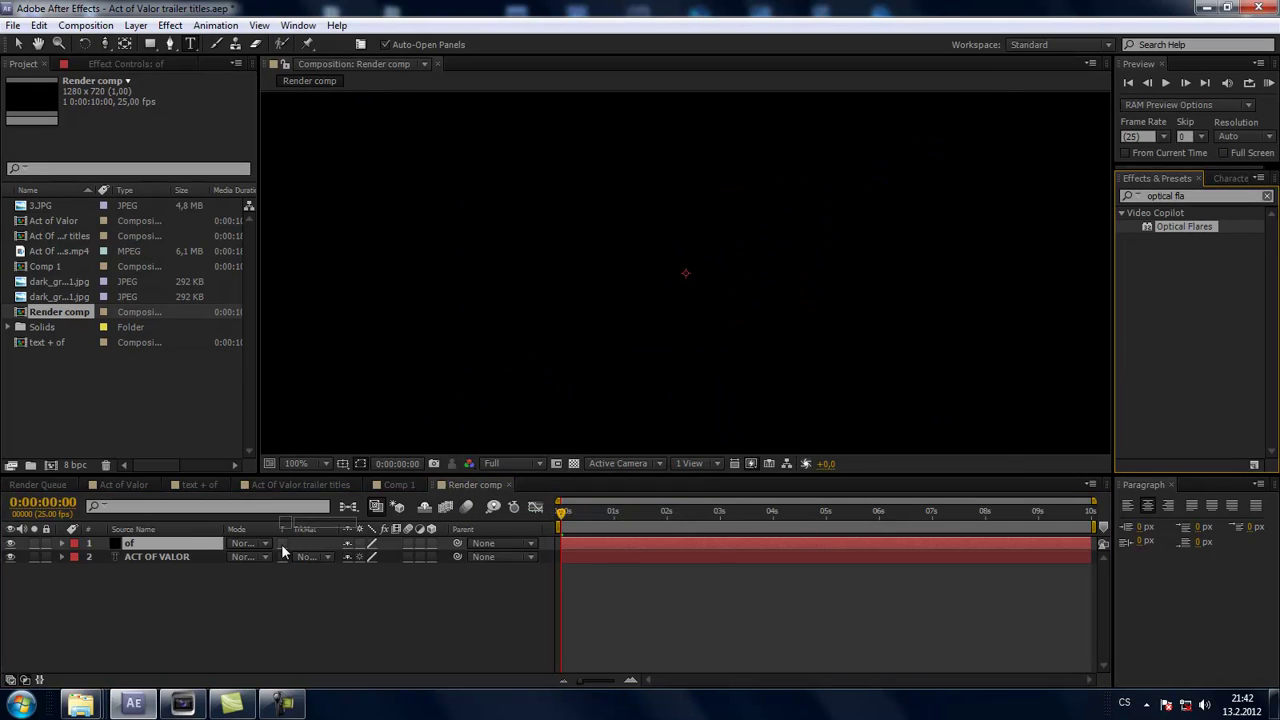
- Apply Optical Flares to the 'of' solid with Render Mode On Transparent and open its Options editor
drag(176, 549, 196, 546)
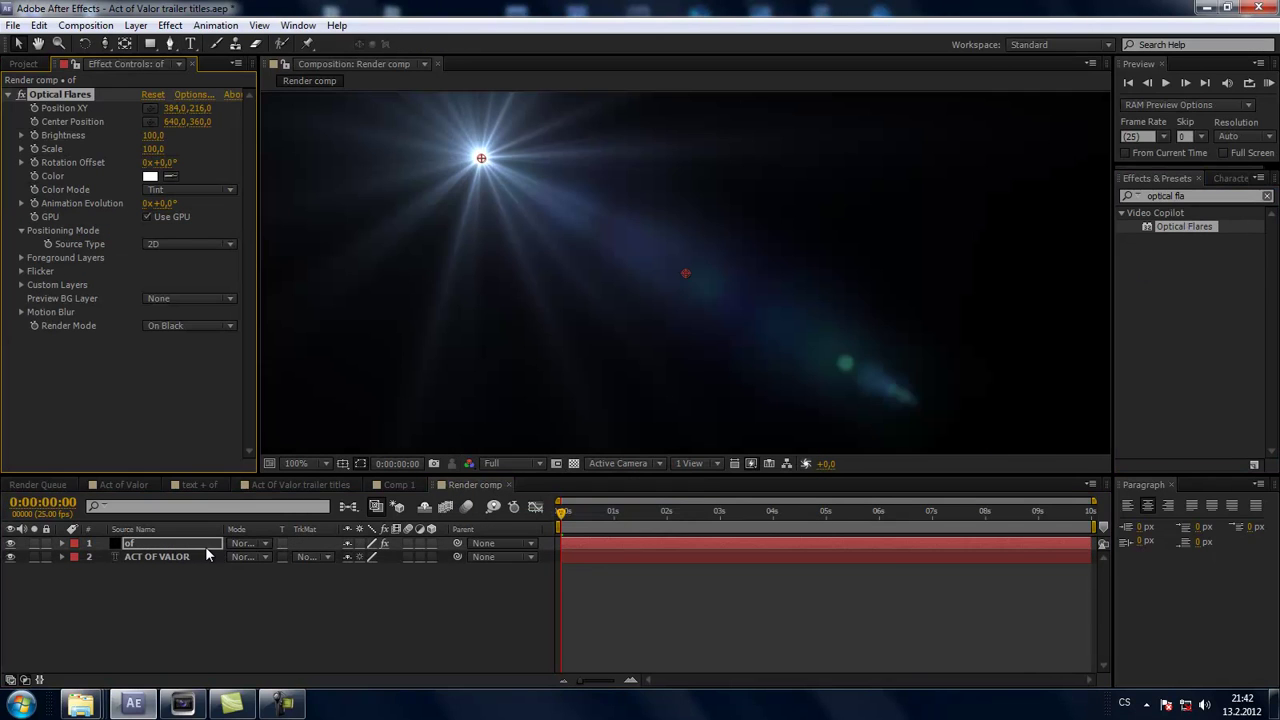
click(169, 327)
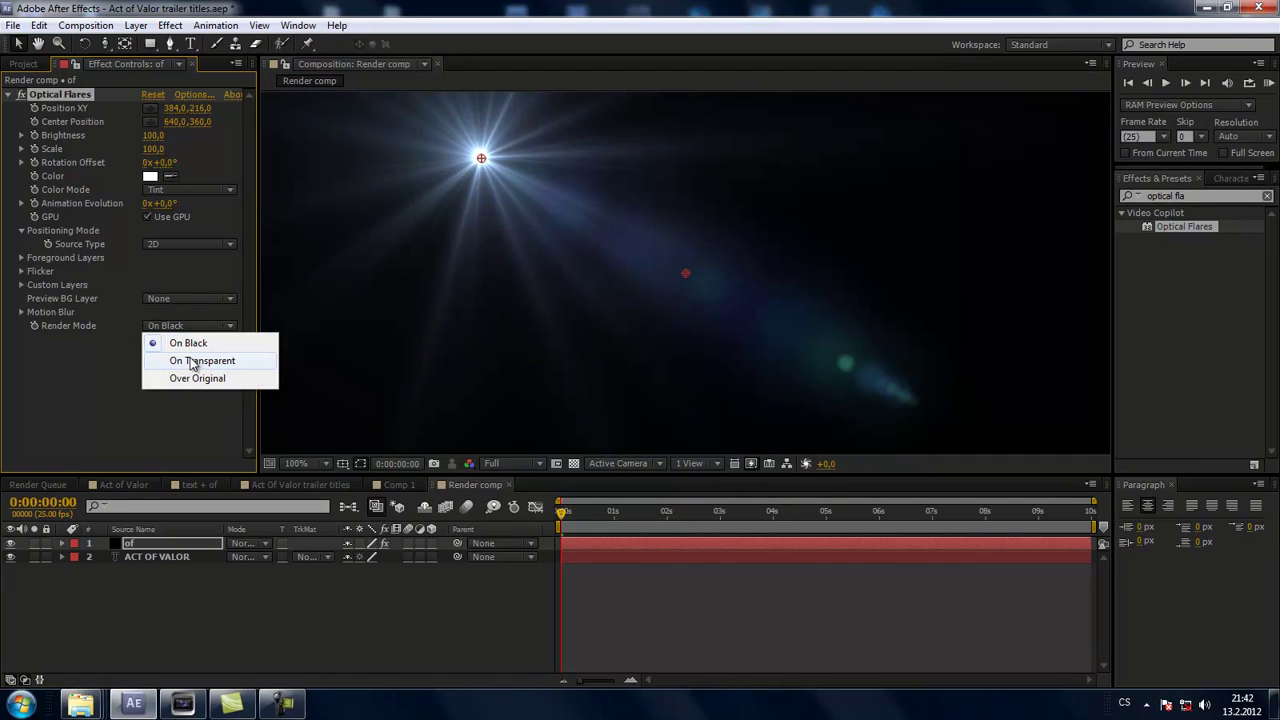
click(194, 362)
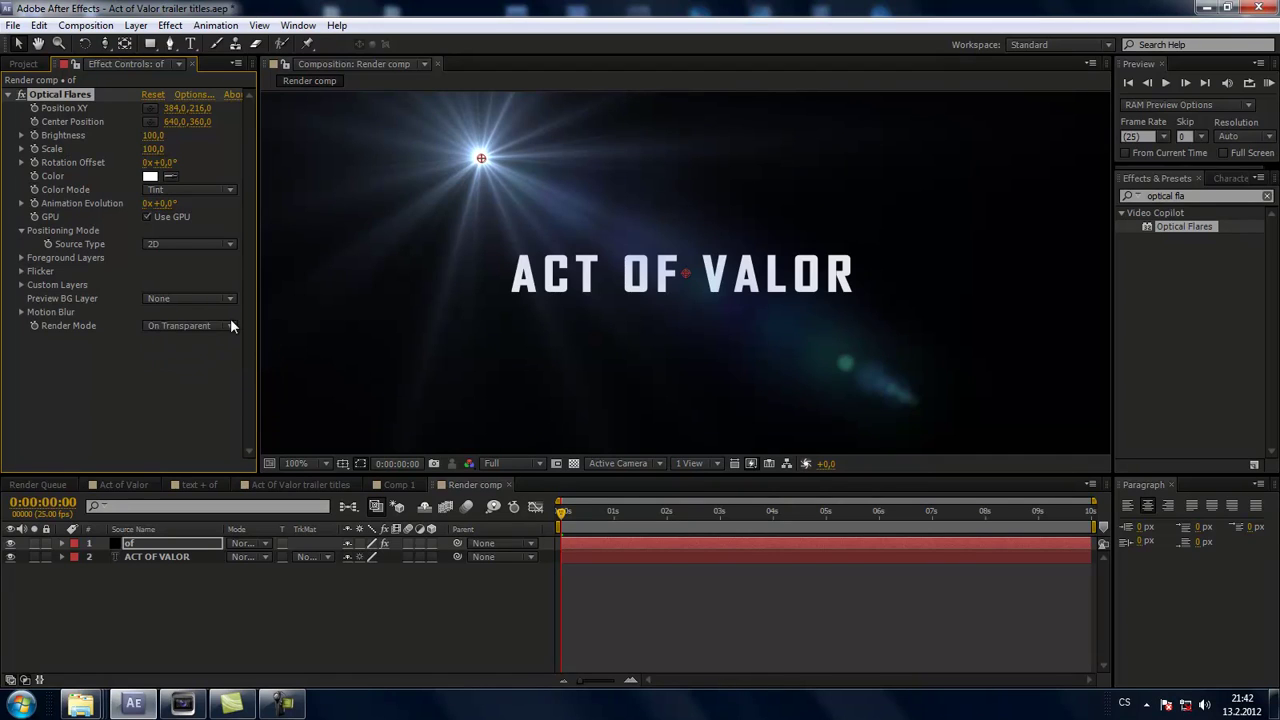
click(193, 95)
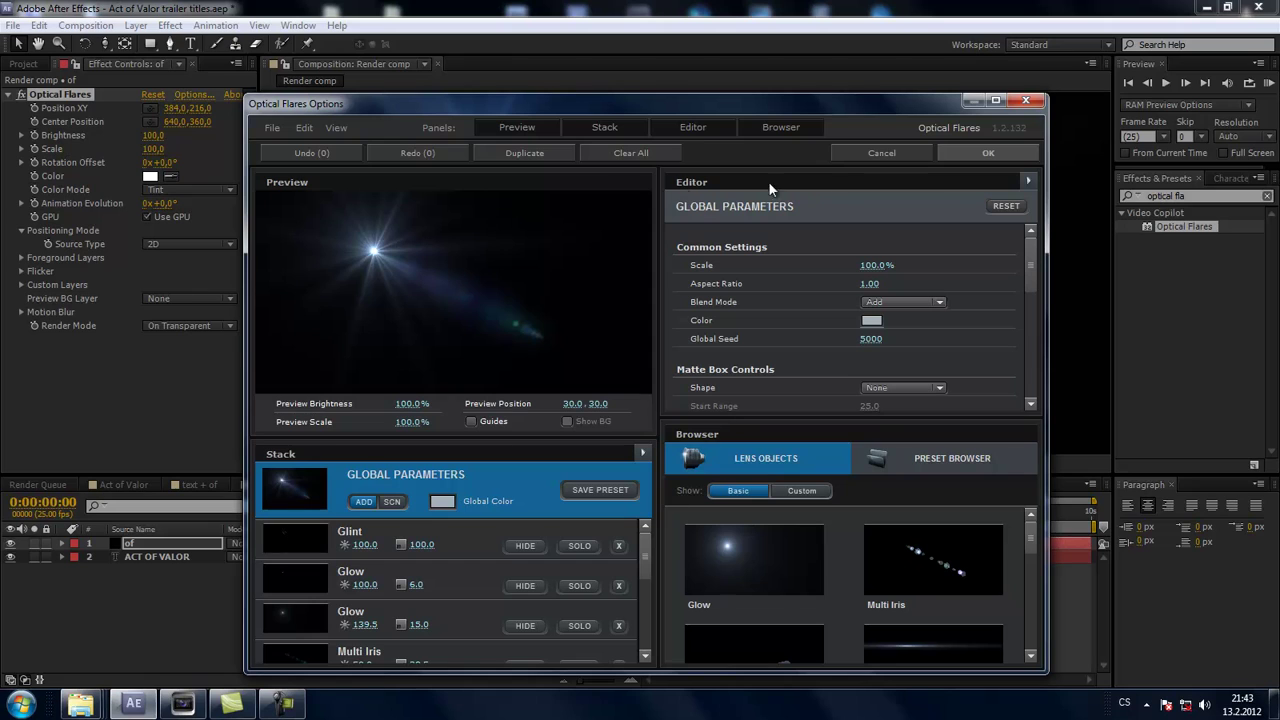
- Apply the Sektor Golden preset from the Motion Graphics folder in the maximised Optical Flares editor
click(995, 100)
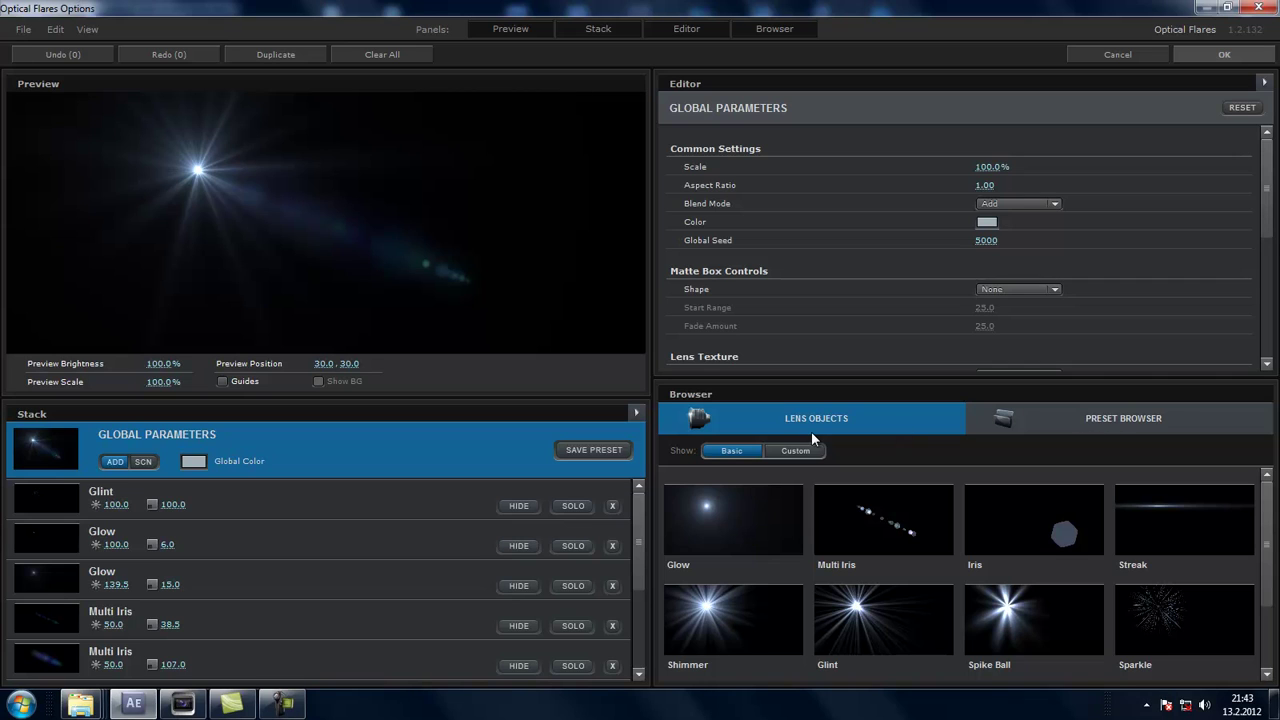
click(1110, 419)
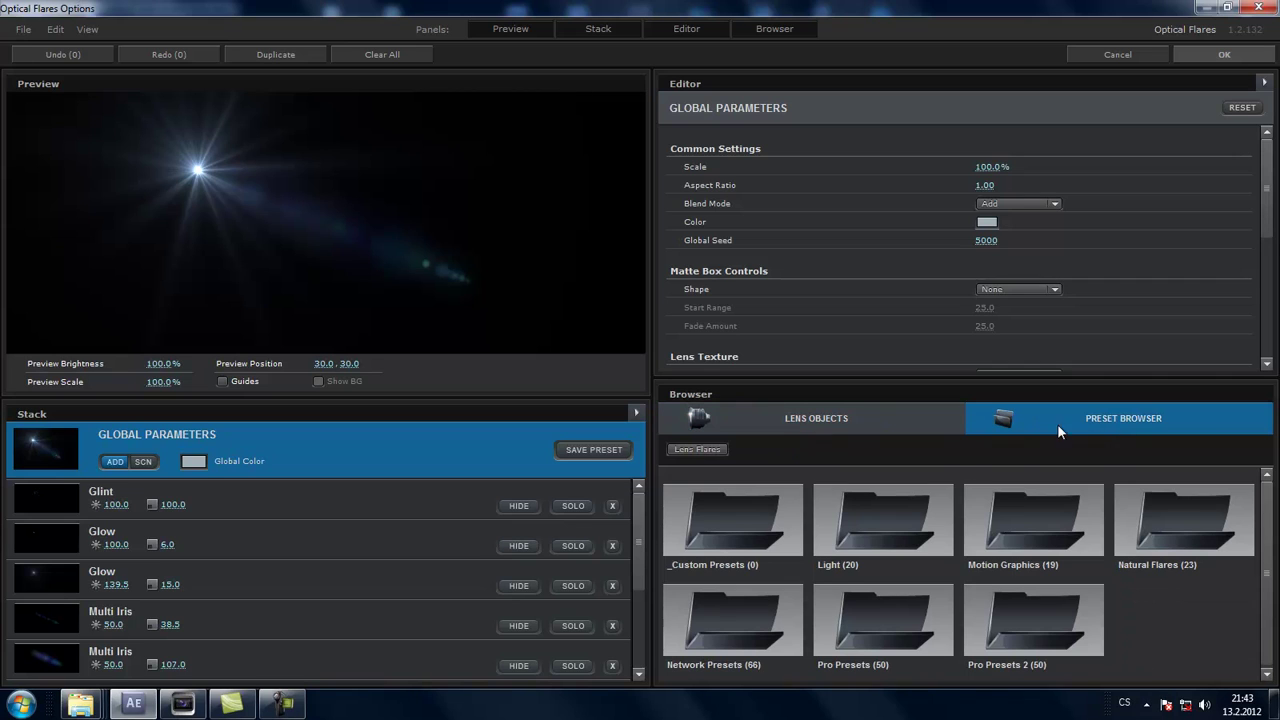
double_click(1008, 517)
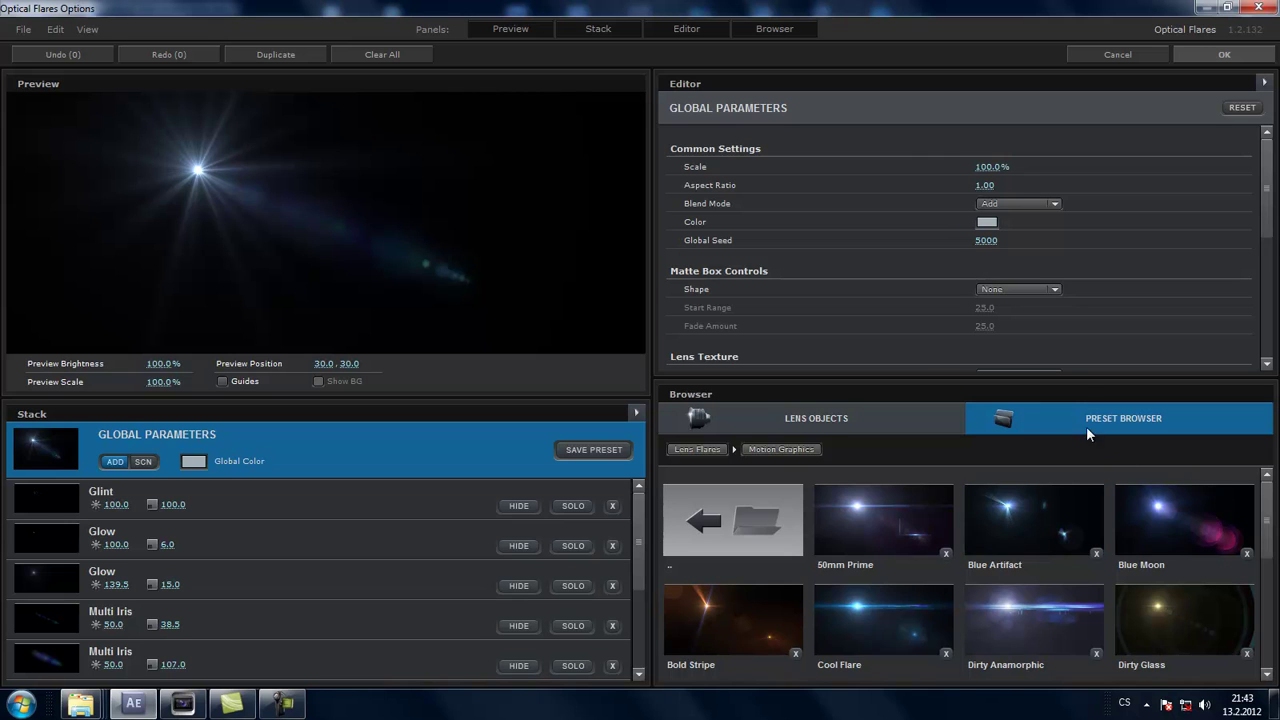
drag(1065, 378, 1065, 286)
drag(1263, 445, 1263, 578)
click(719, 617)
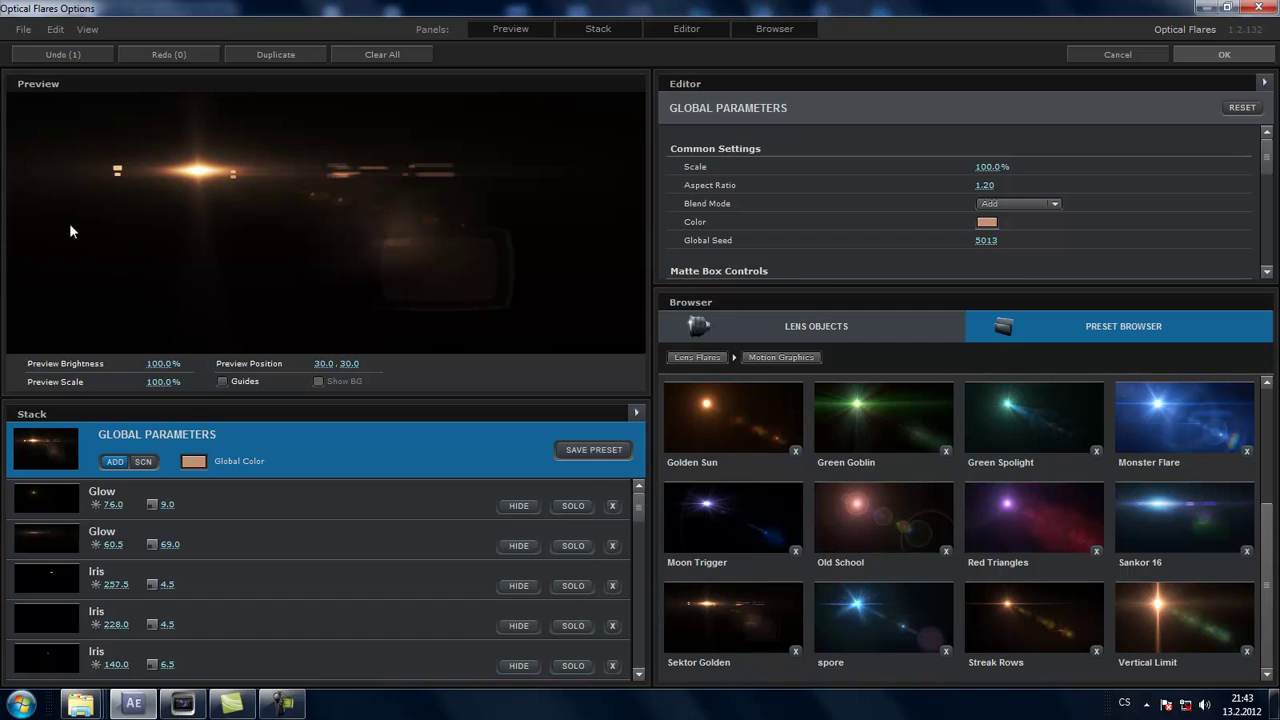
- Solo both Glow layers and place the flare near the preview centre at 50.2, 33.0
mouse_move(182, 177)
mouse_down()
mouse_move(493, 152)
mouse_move(498, 139)
mouse_up()
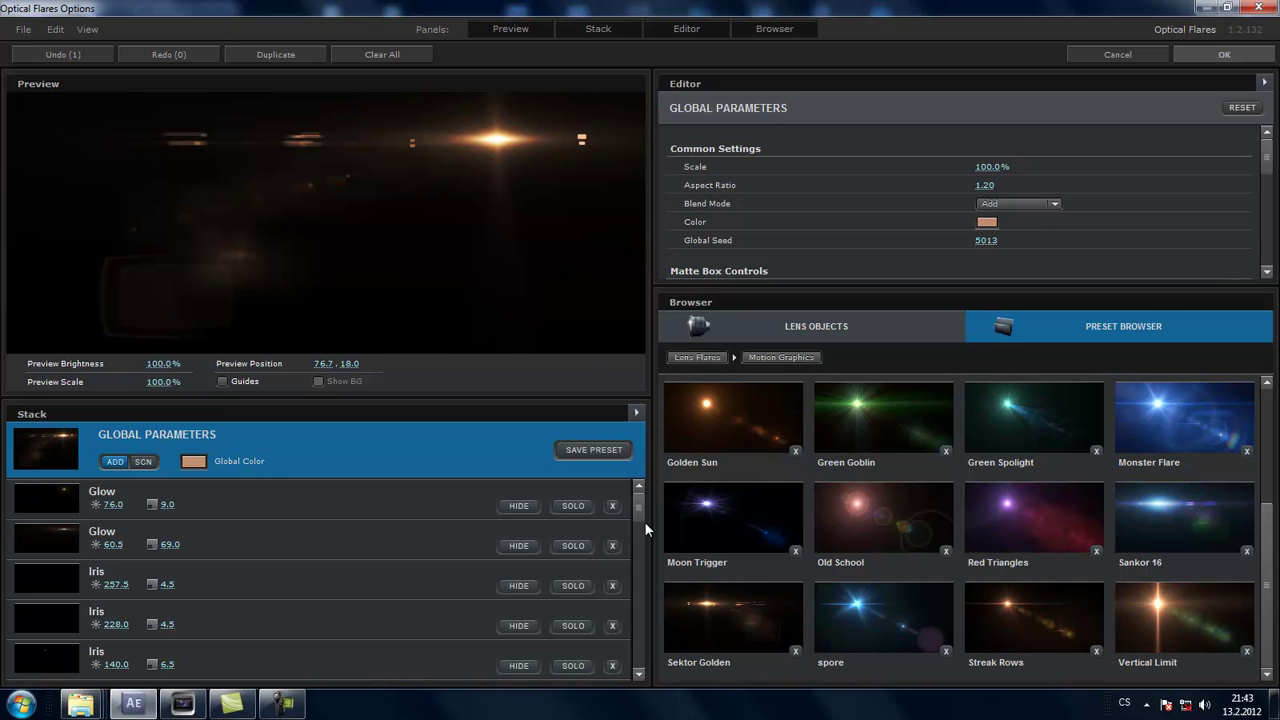
drag(634, 505, 648, 660)
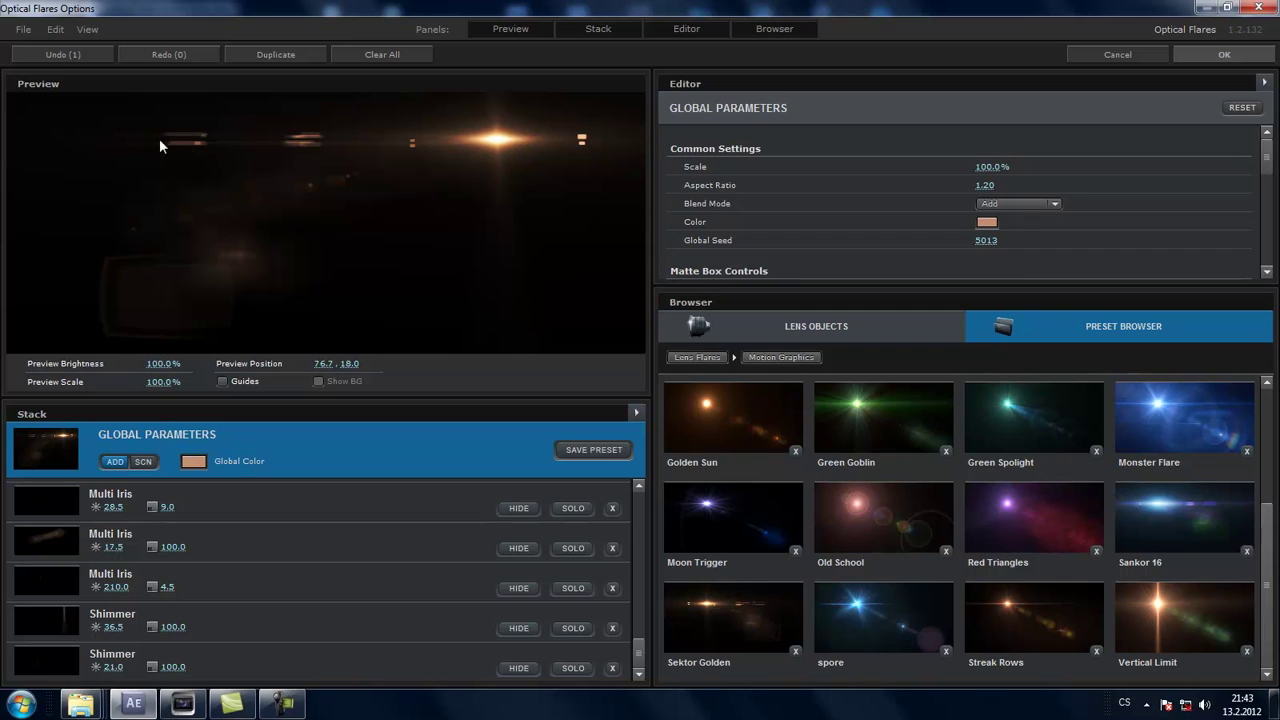
drag(635, 613, 638, 490)
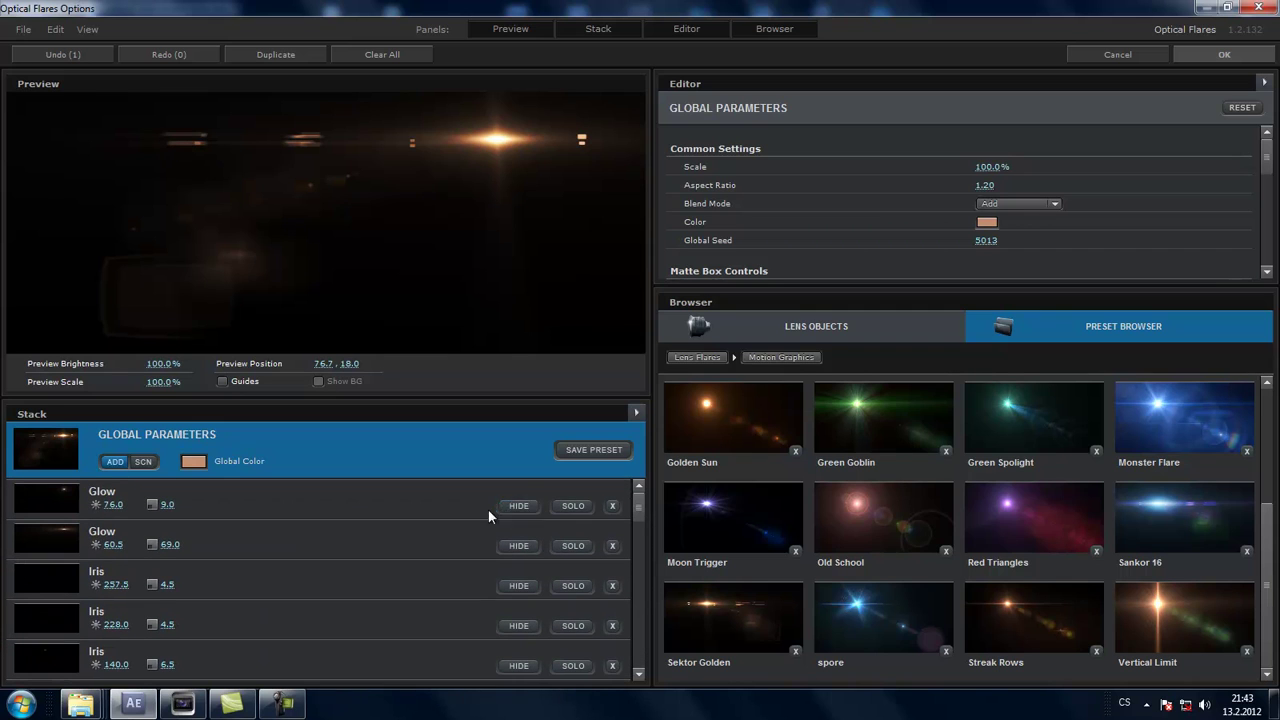
click(514, 506)
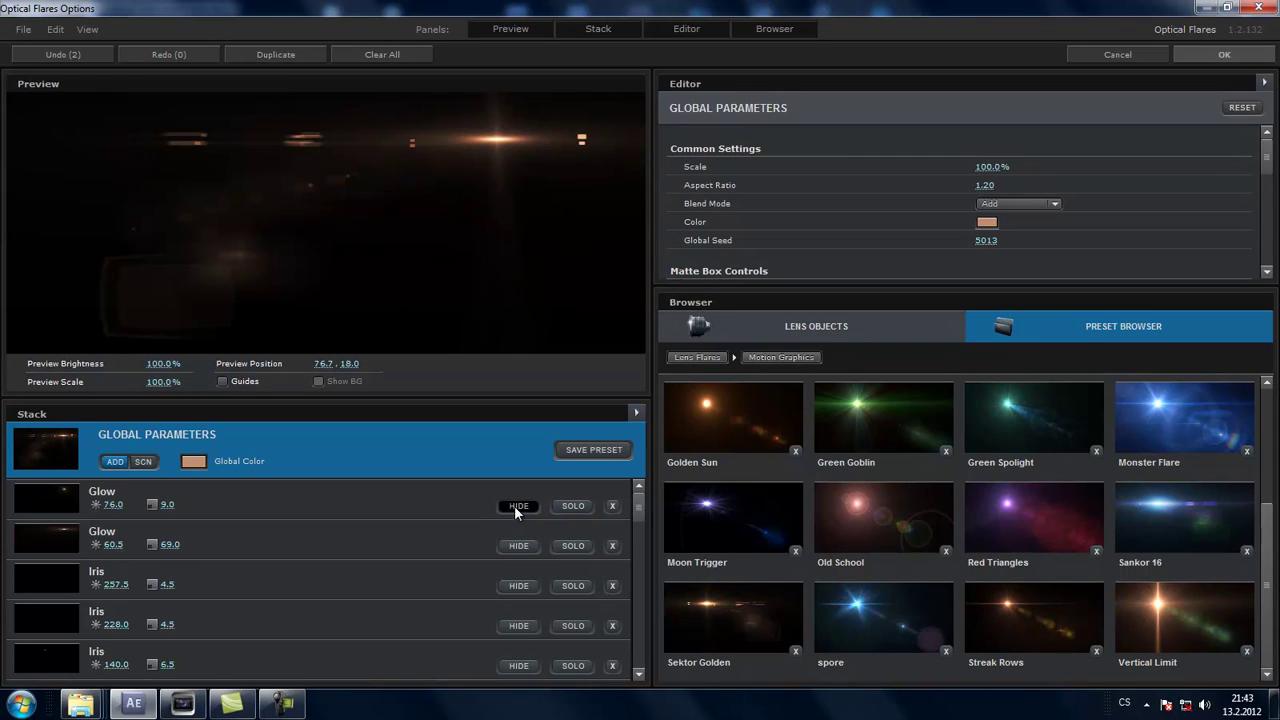
click(514, 505)
click(514, 505)
click(518, 547)
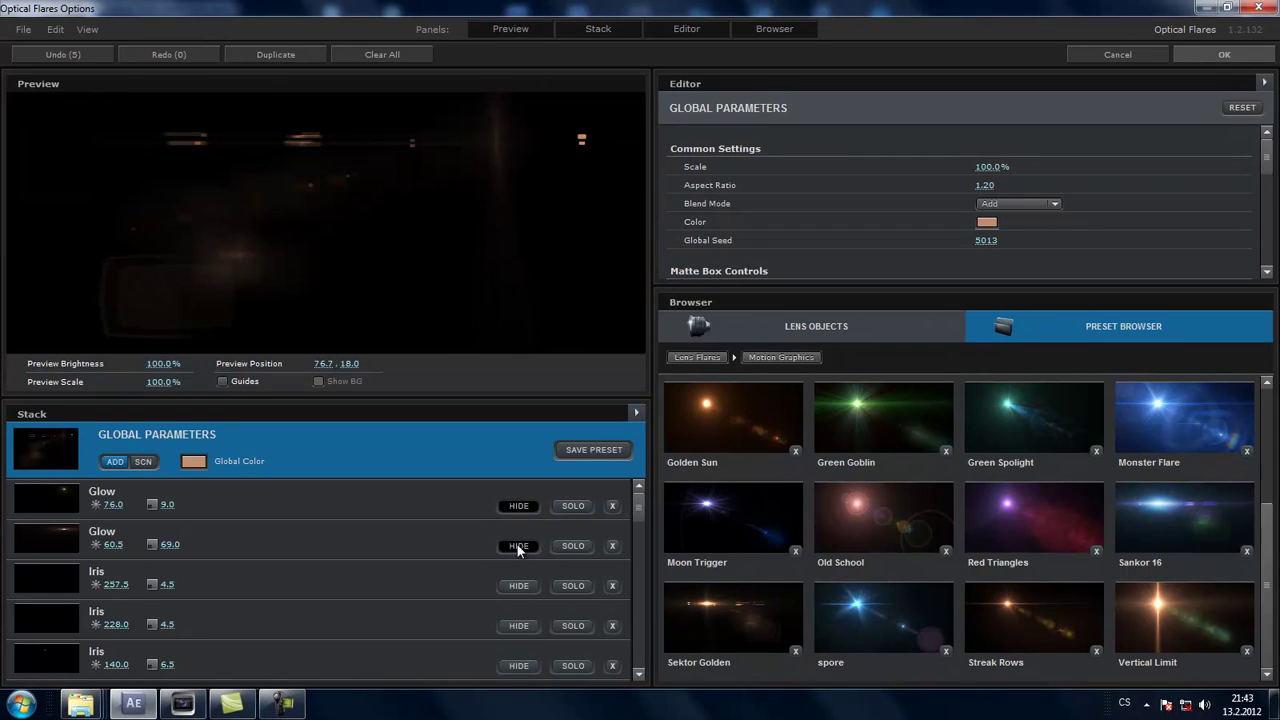
click(519, 547)
click(518, 506)
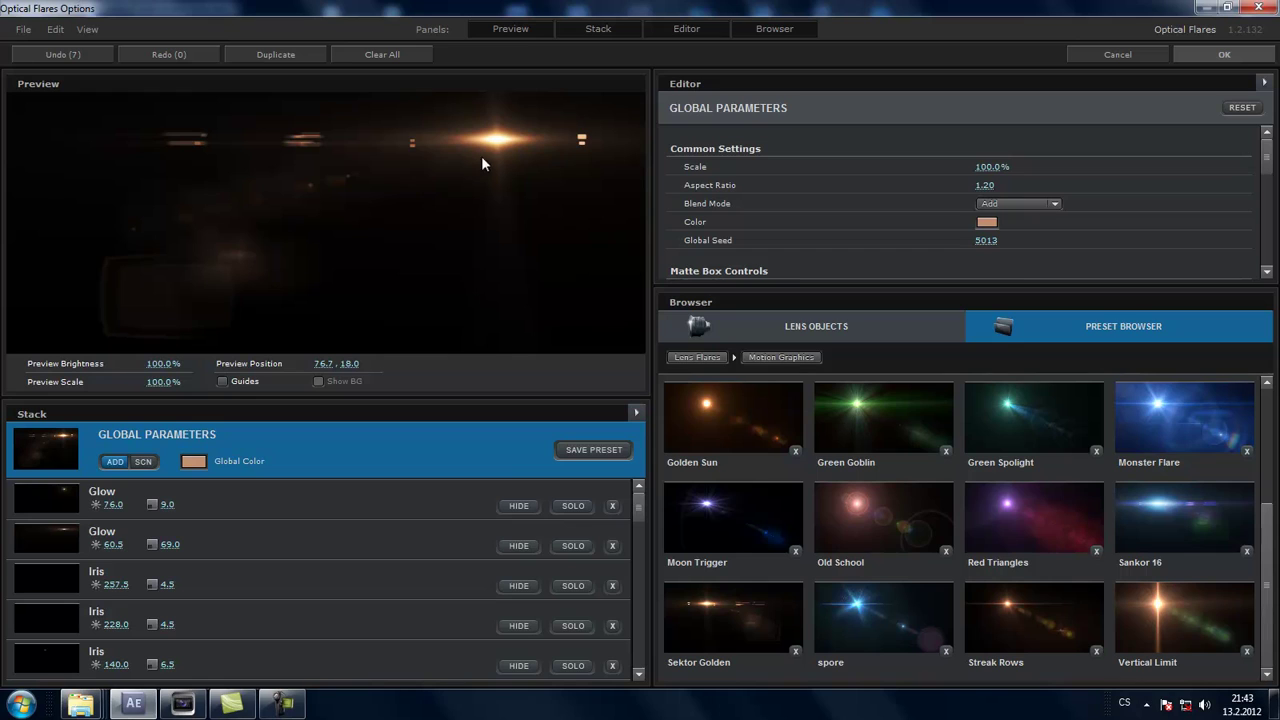
click(572, 505)
click(576, 545)
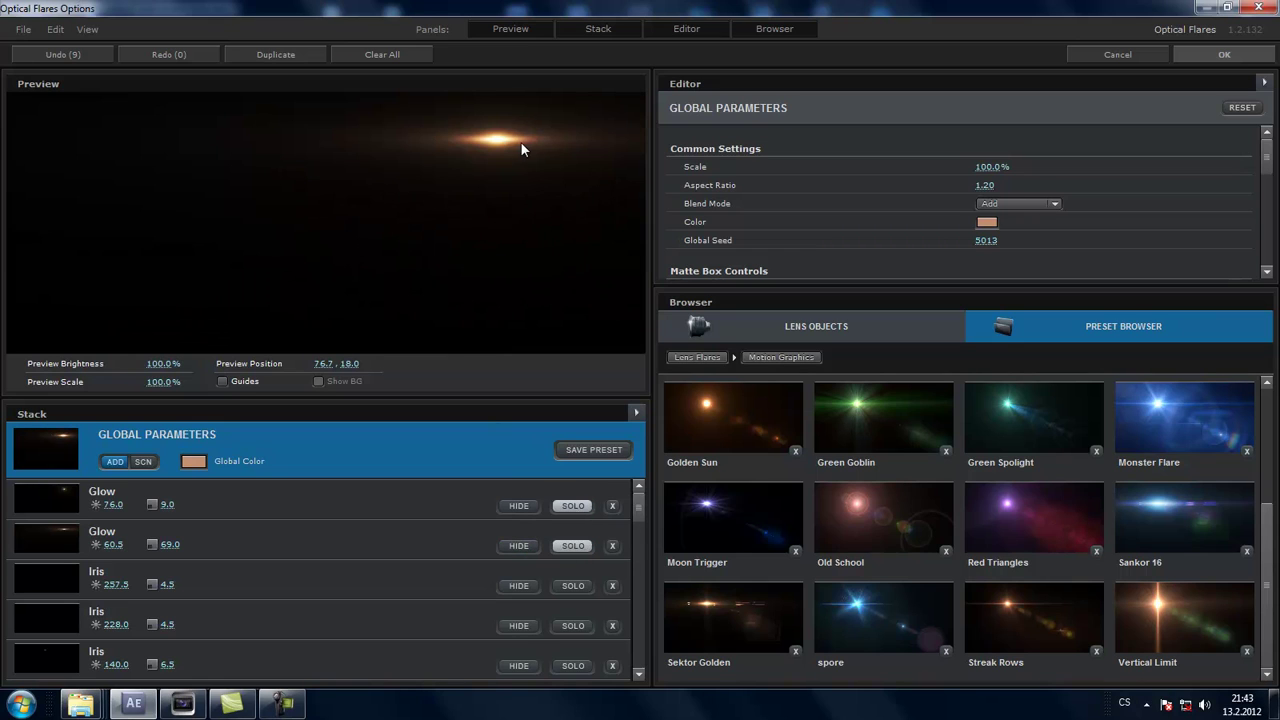
drag(521, 145, 337, 180)
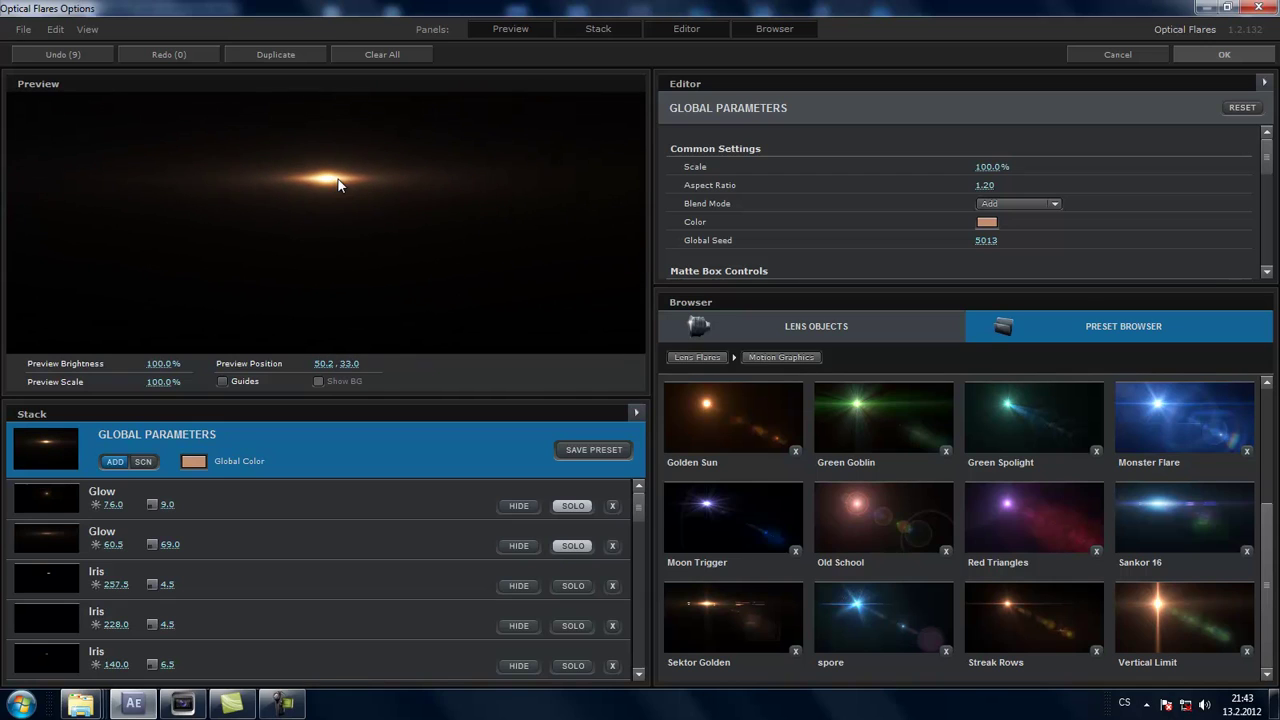
click(698, 362)
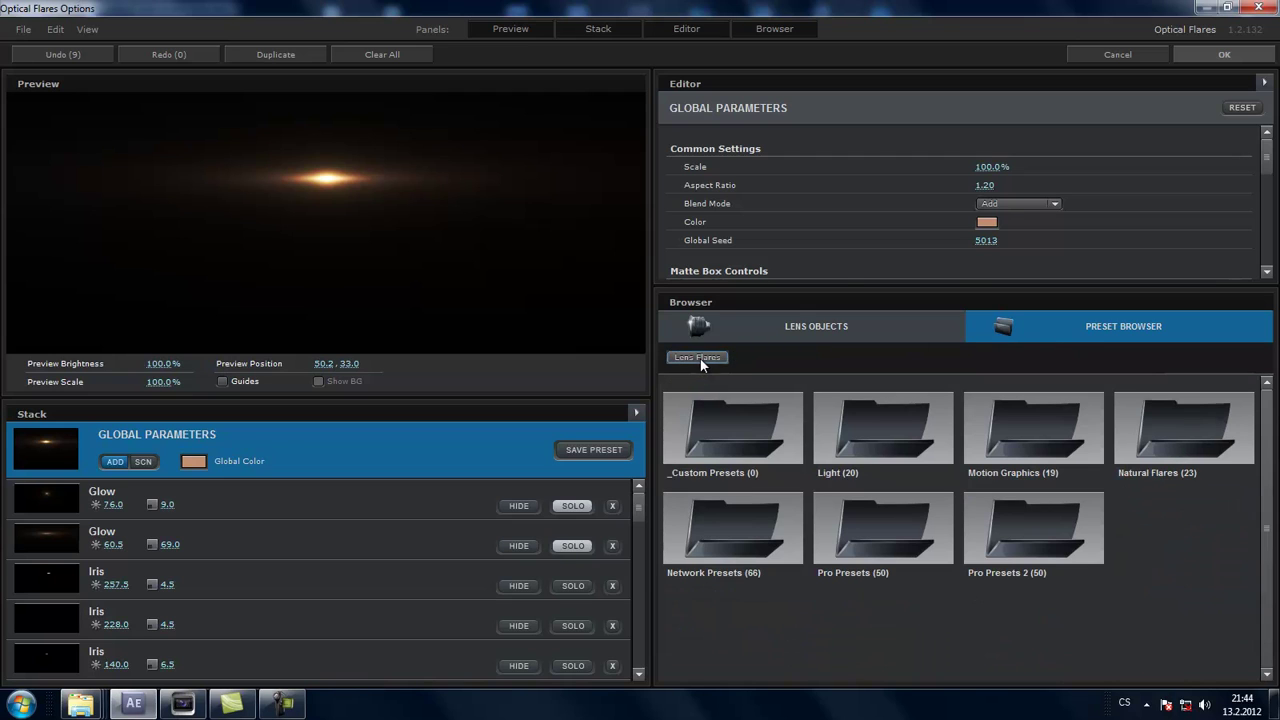
- Add Glint, Sparkle and Streak lens objects to the flare stack
click(845, 332)
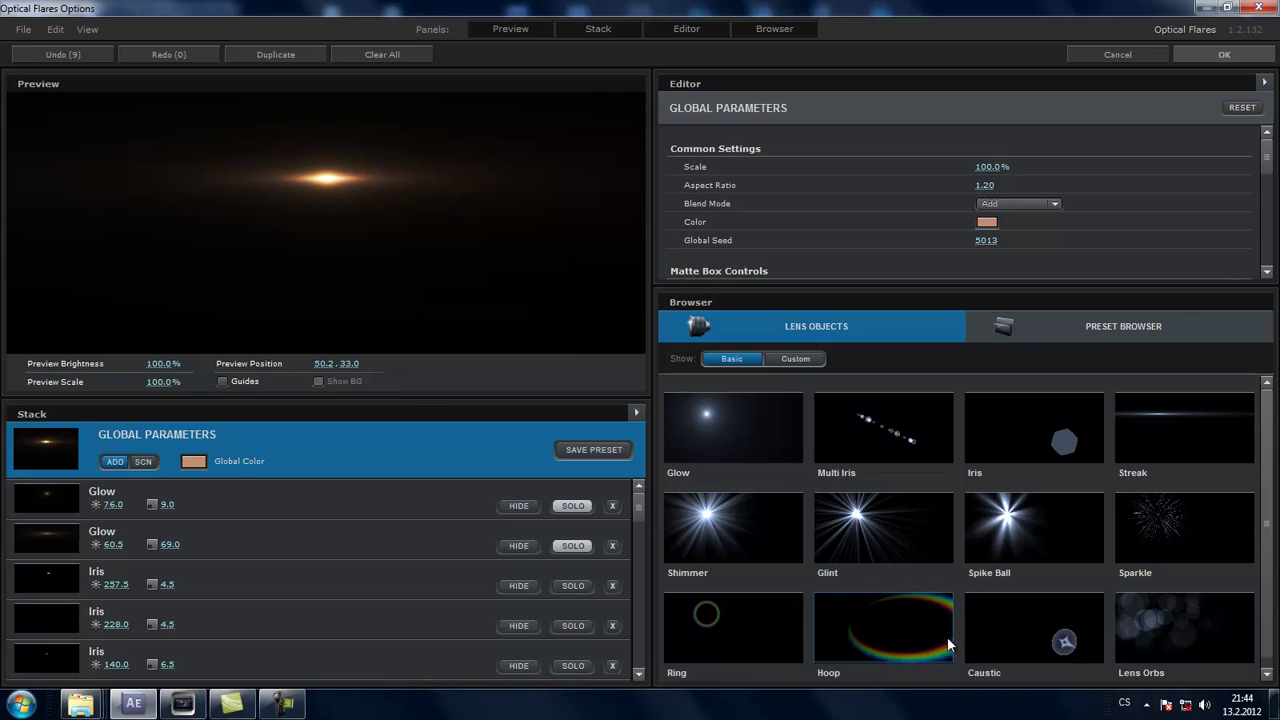
scroll(1266, 535, down, 1)
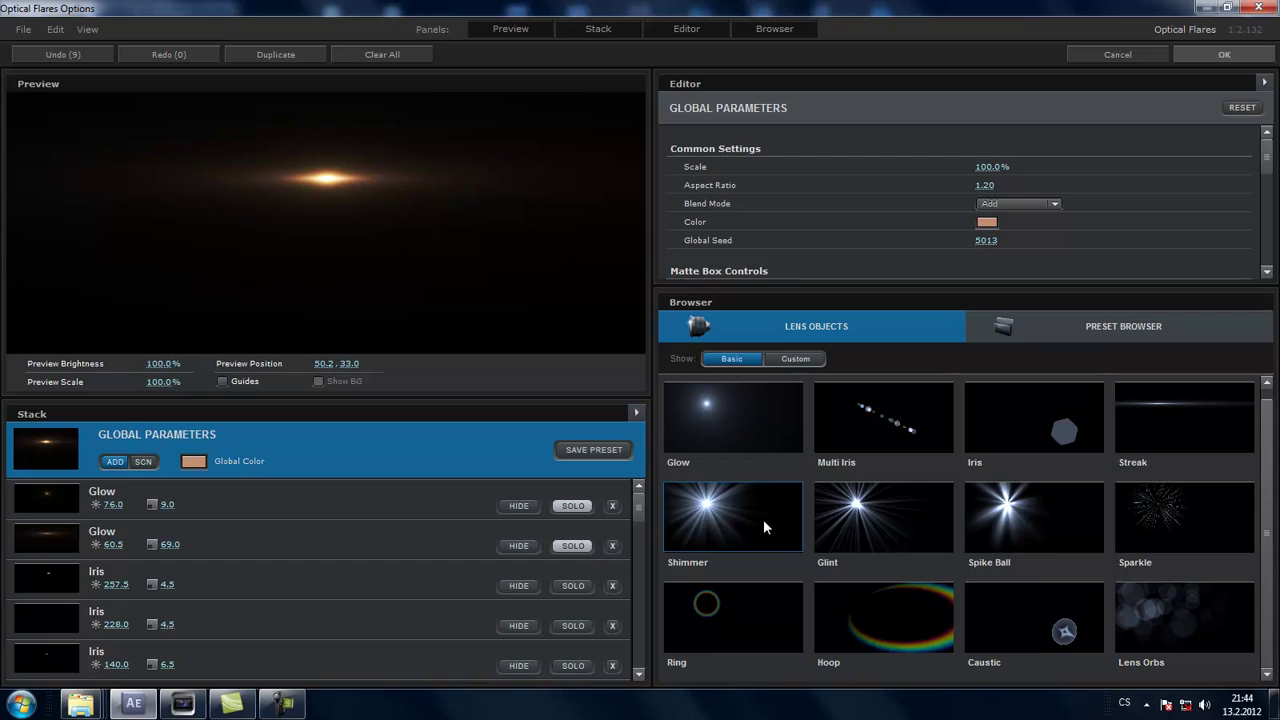
click(868, 517)
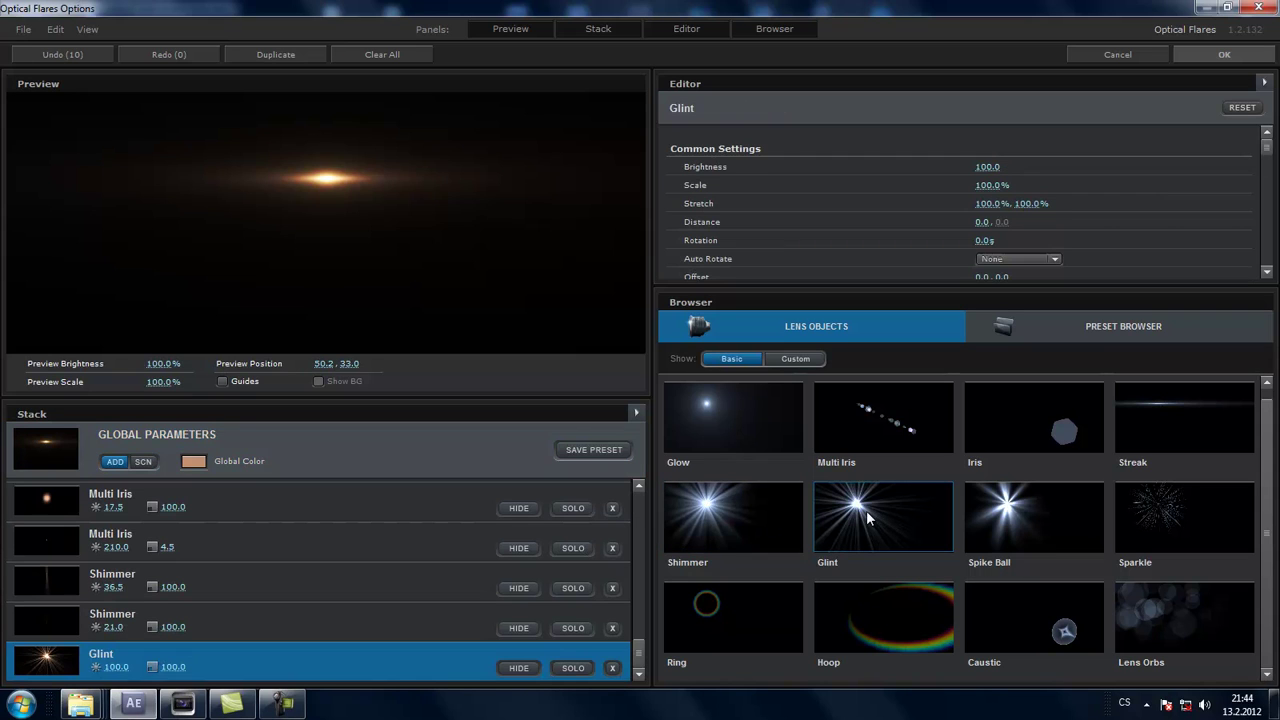
click(1173, 513)
click(1174, 428)
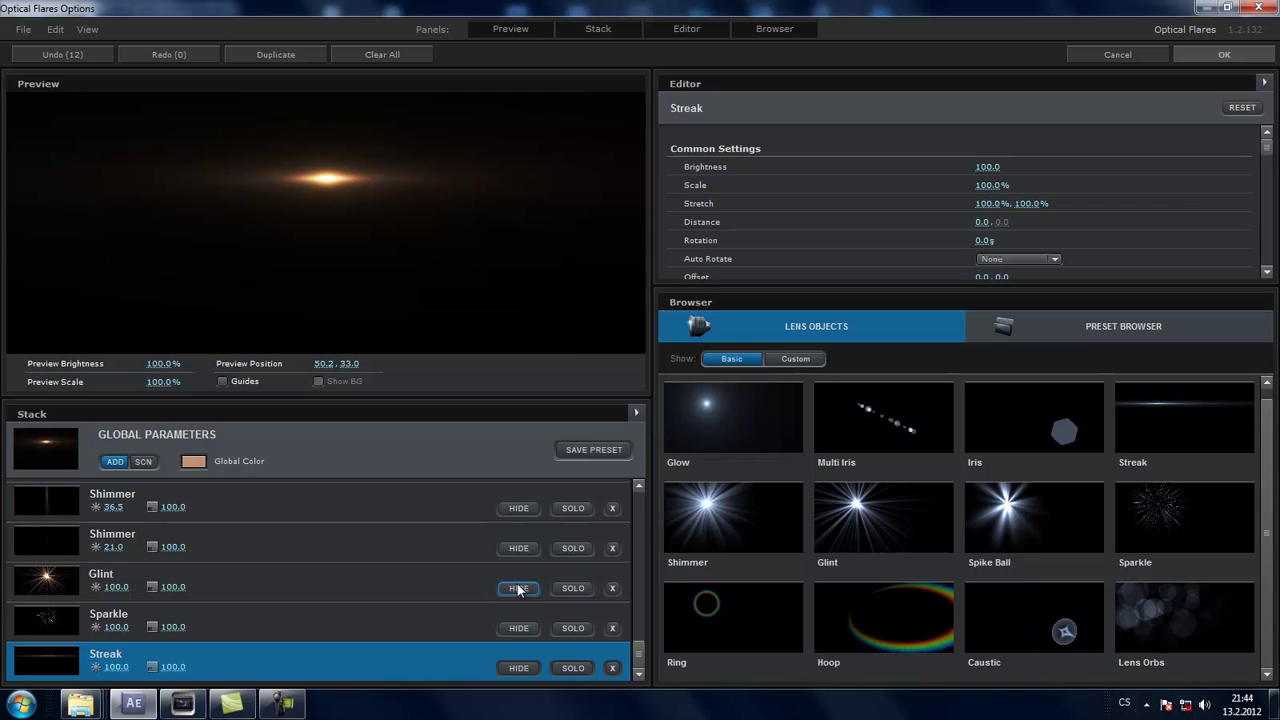
drag(638, 652, 637, 527)
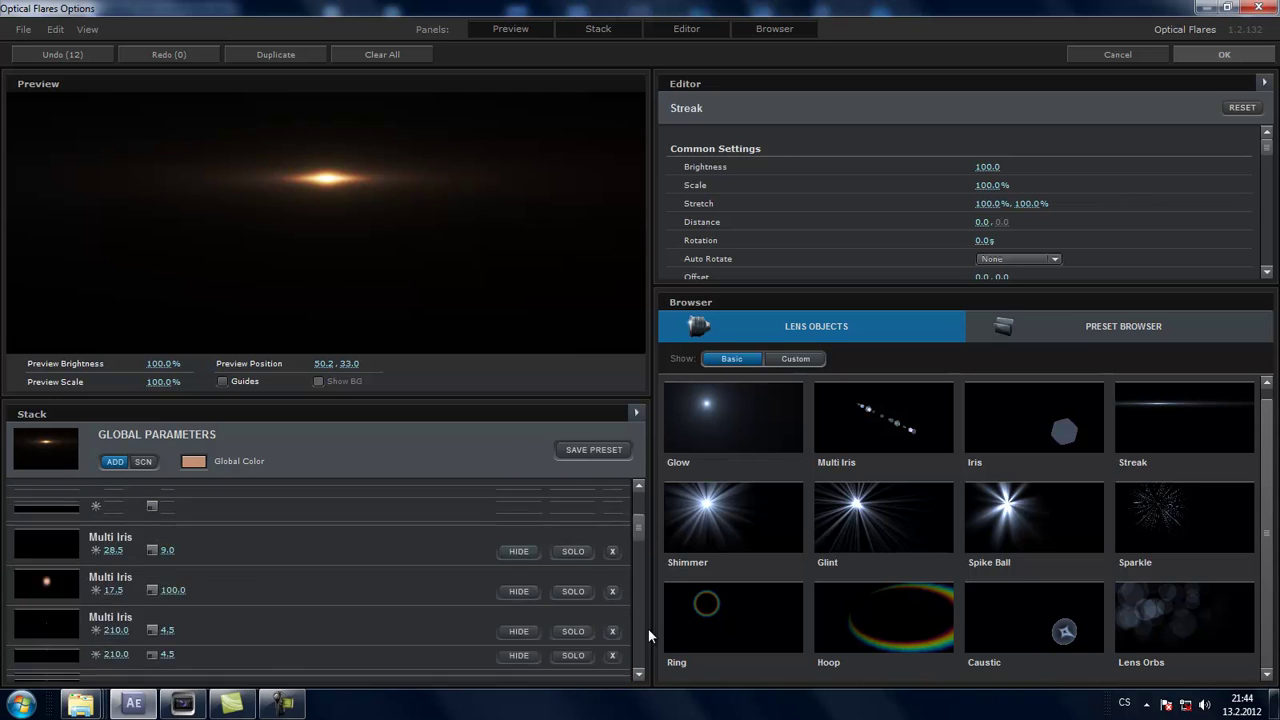
scroll(646, 655, down, 5)
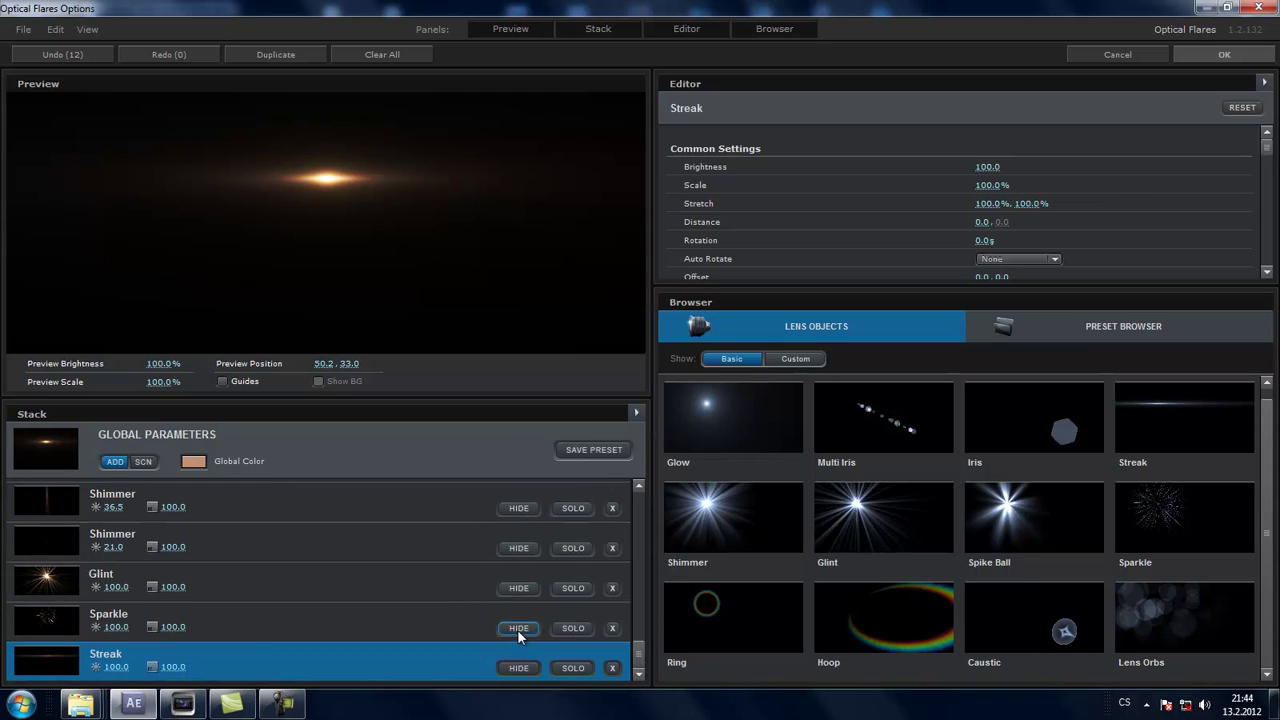
- Solo Streak, Sparkle and Glint, scale them to 41, 33 and 34.5, and accept the flare
click(572, 668)
click(572, 588)
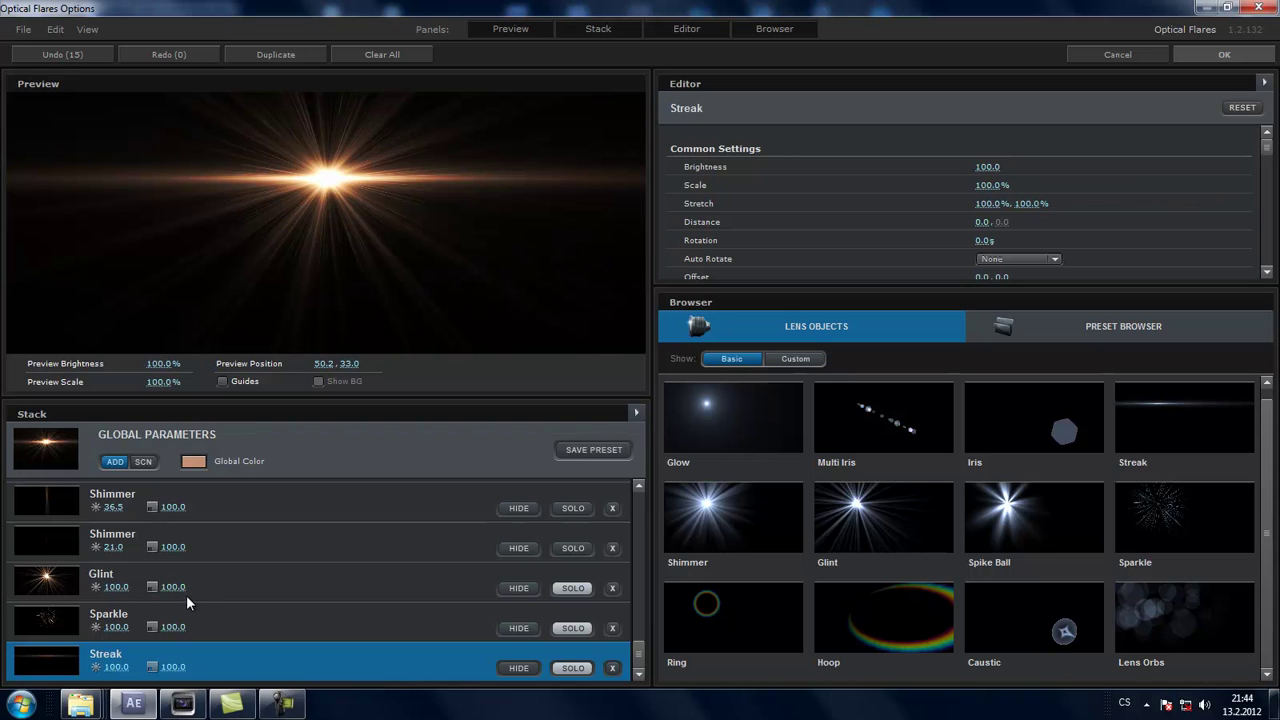
drag(174, 666, 86, 665)
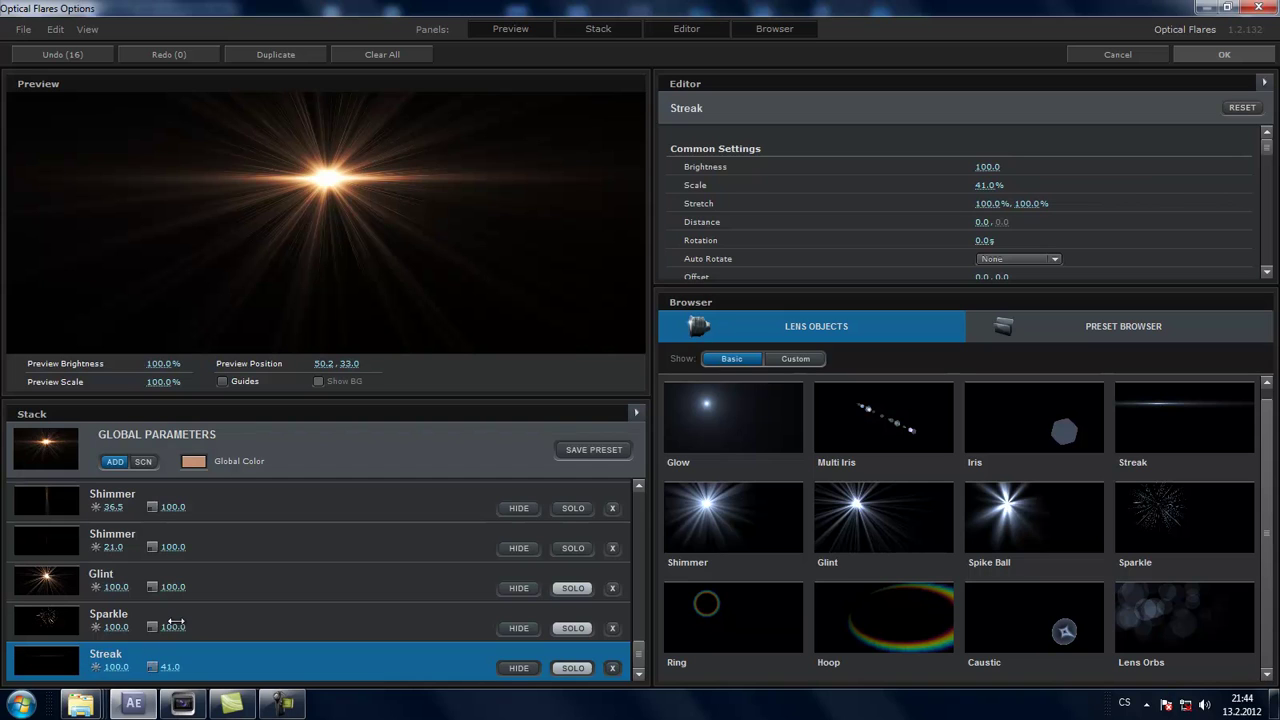
drag(180, 621, 137, 627)
mouse_move(153, 597)
mouse_down()
mouse_move(70, 599)
mouse_move(81, 605)
mouse_up()
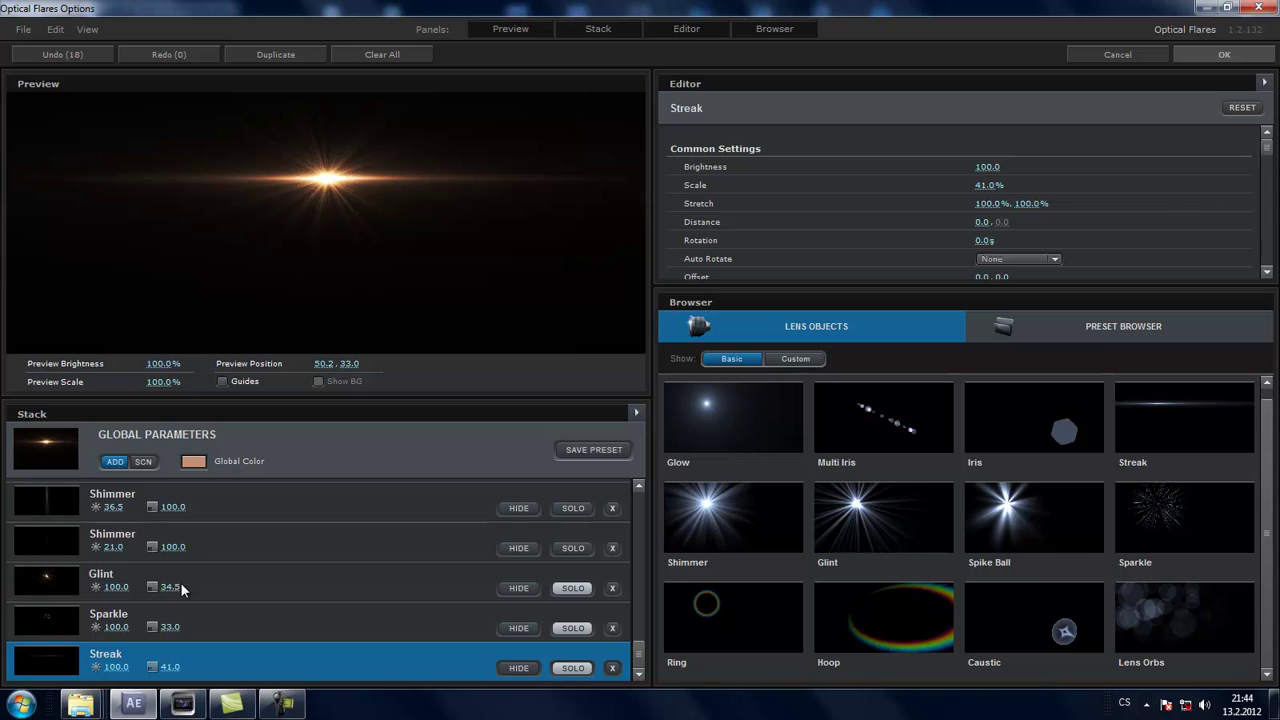
click(1225, 54)
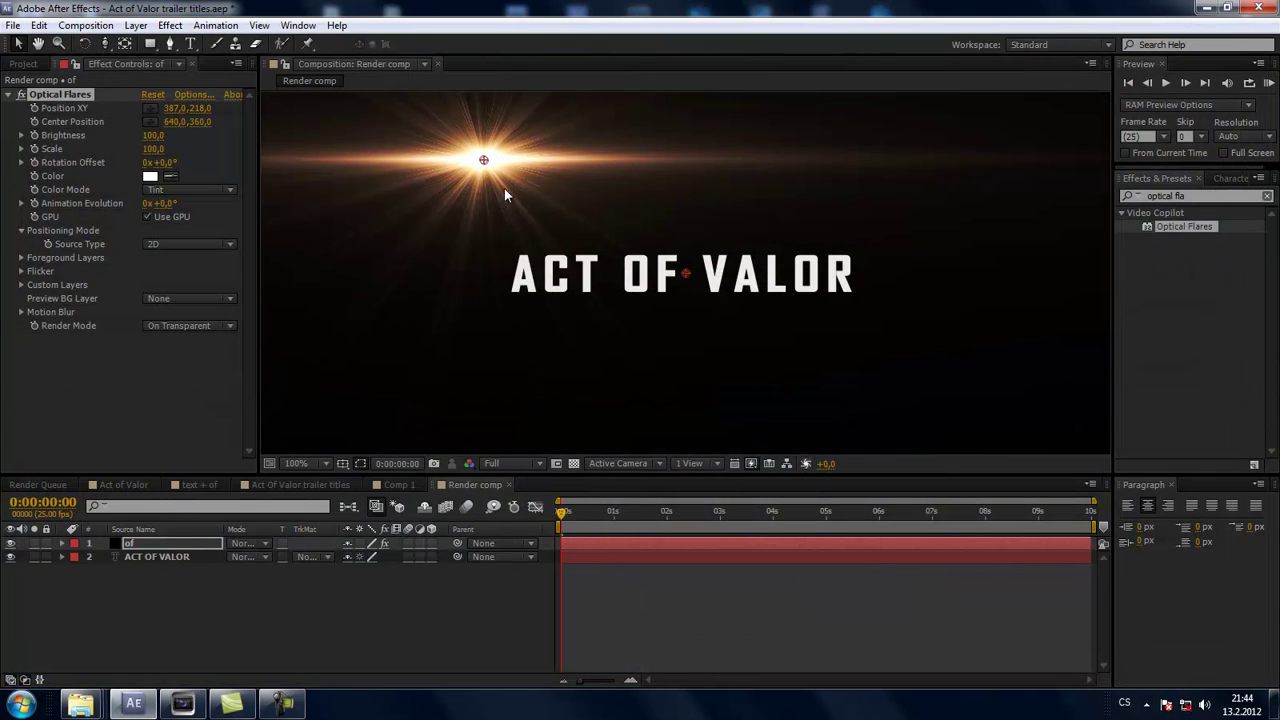
- Move the flare centre onto the ACT OF VALOR title at 453, 384
drag(484, 160, 535, 296)
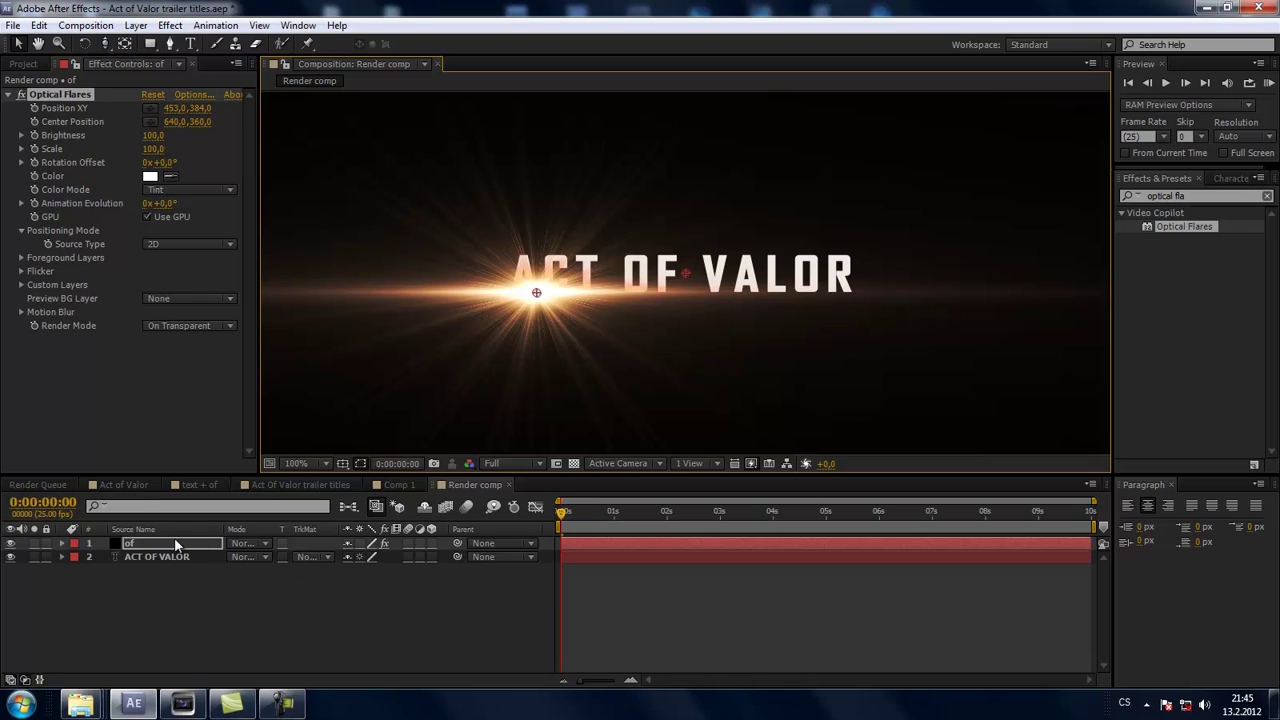
key(Return)
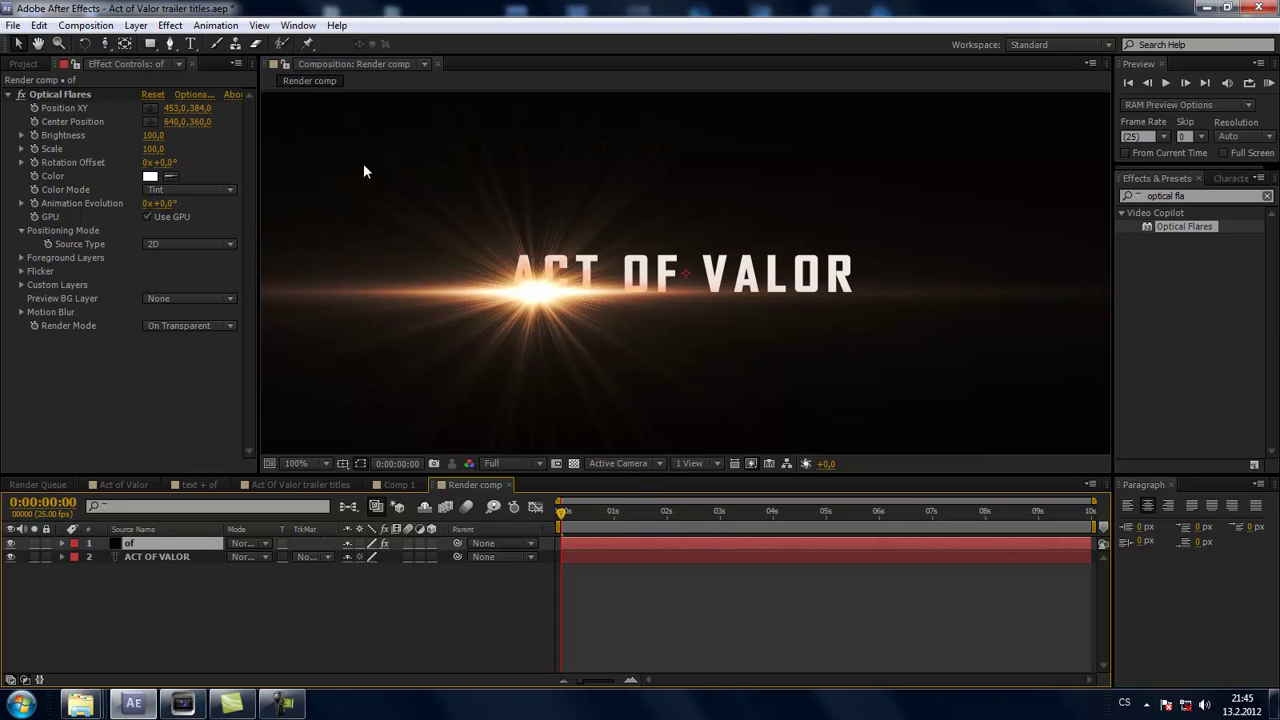
scroll(652, 321, down, 2)
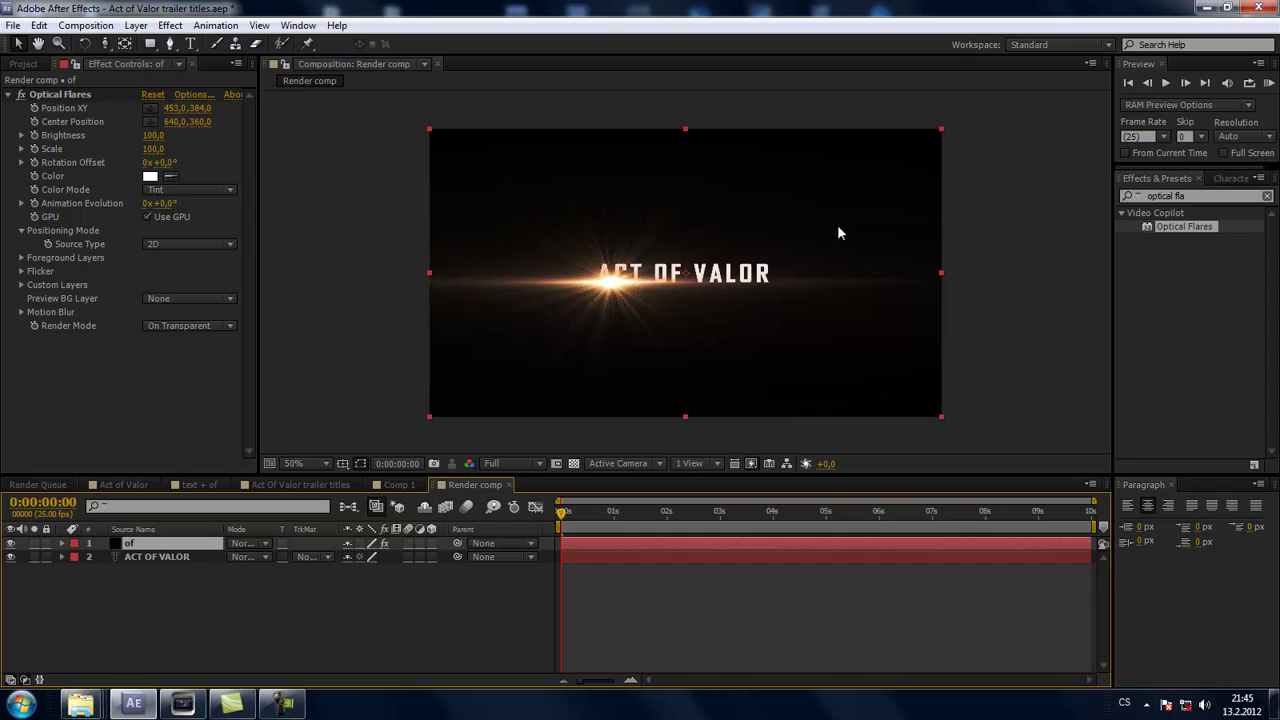
- Keyframe the flare Brightness from 100 at the start to 1440 at one second
click(35, 140)
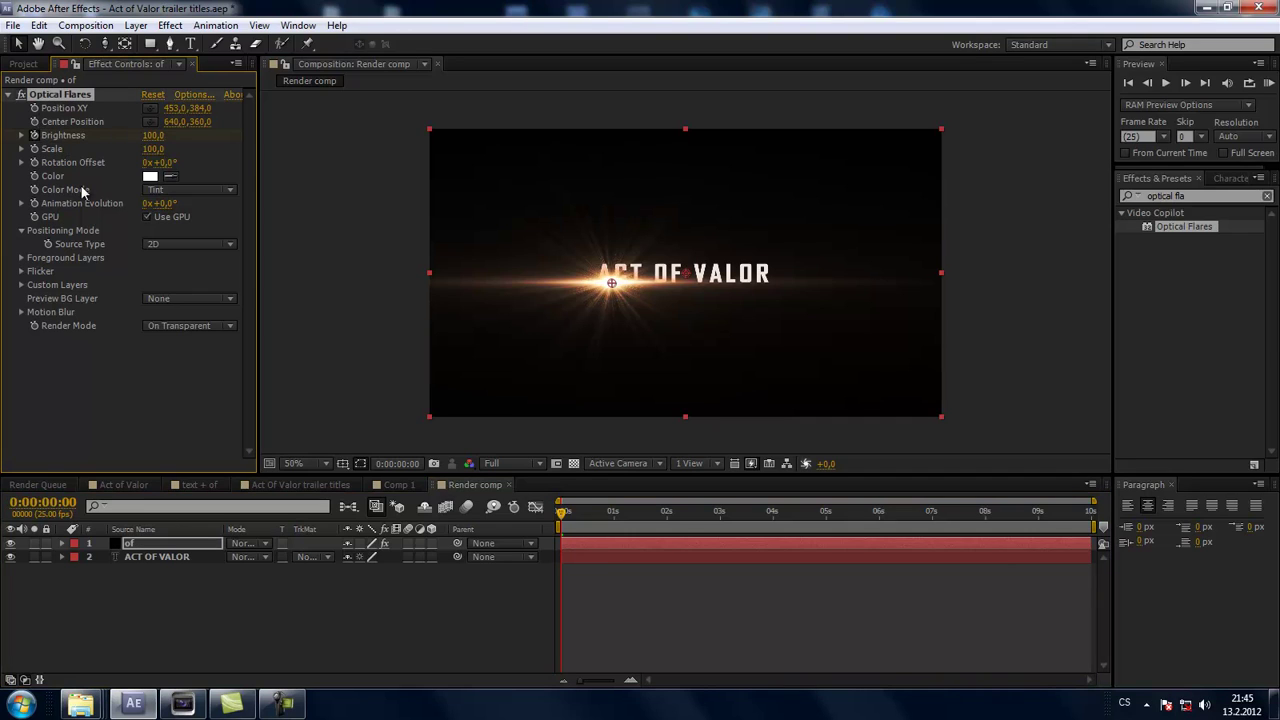
click(575, 545)
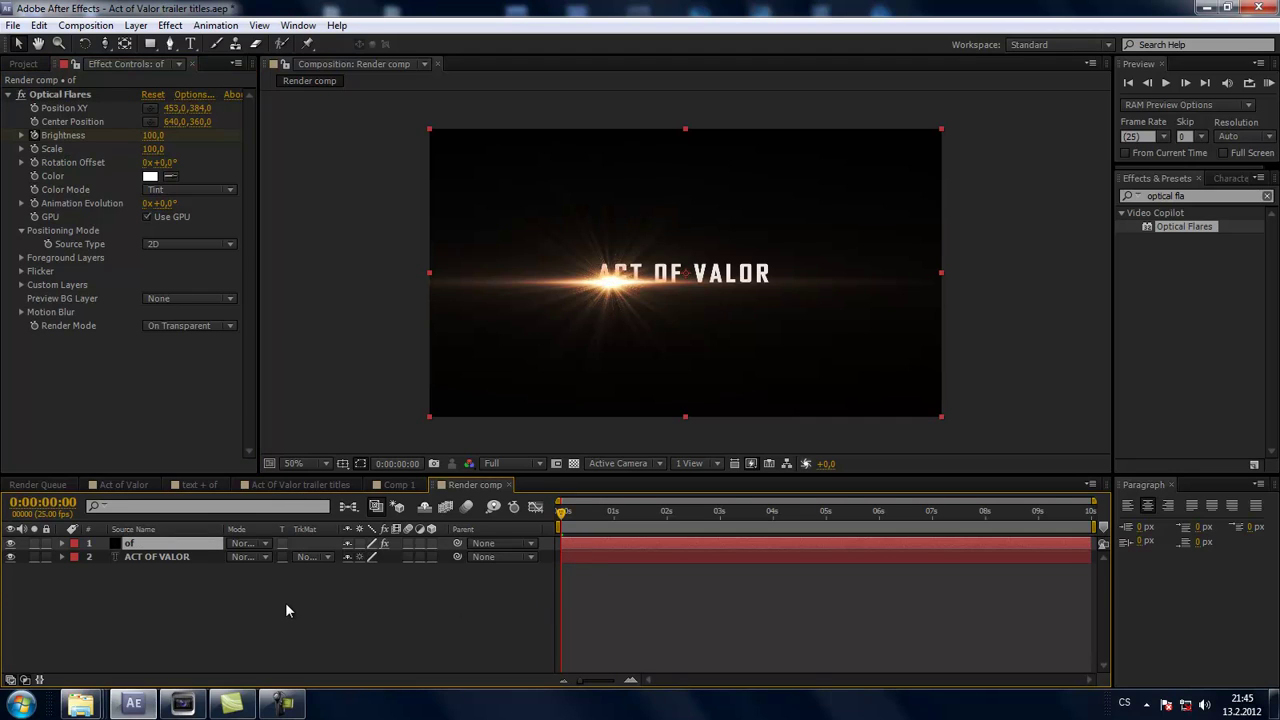
key(u)
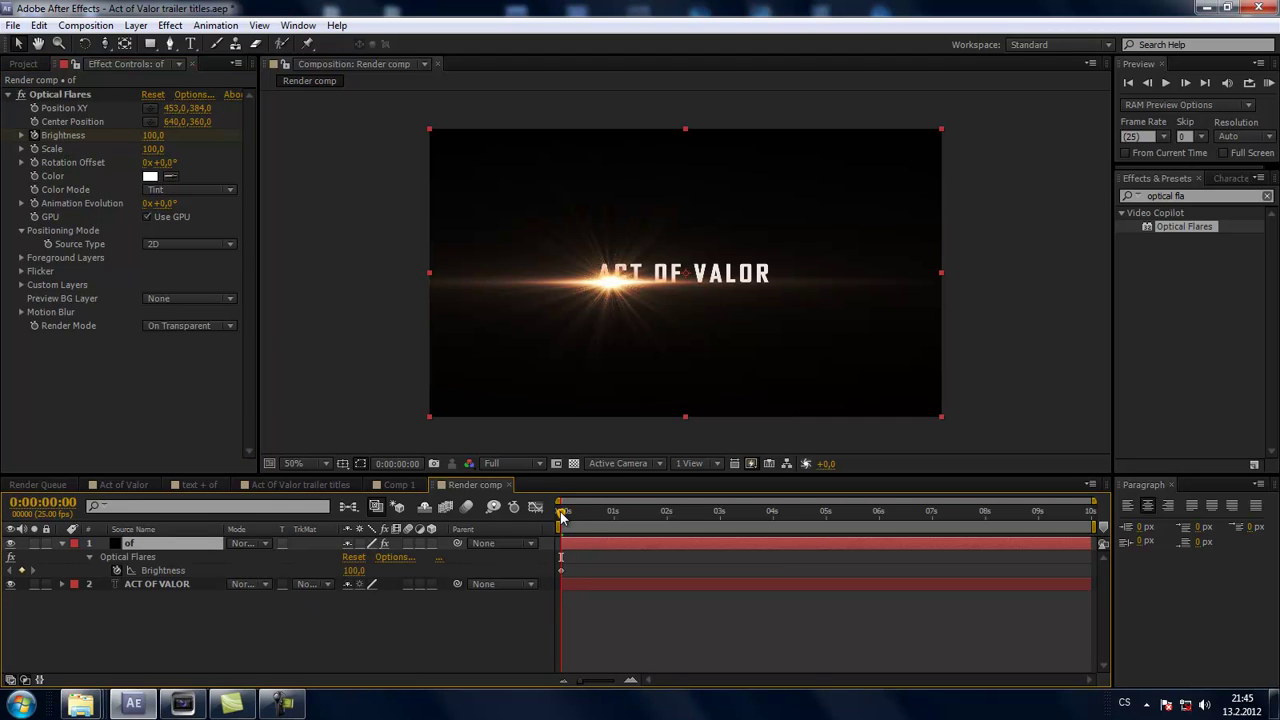
mouse_move(563, 515)
mouse_down()
mouse_move(619, 520)
mouse_move(584, 532)
mouse_up()
drag(588, 513, 617, 516)
mouse_move(619, 518)
mouse_down()
mouse_move(563, 532)
mouse_move(616, 527)
mouse_up()
drag(152, 135, 253, 132)
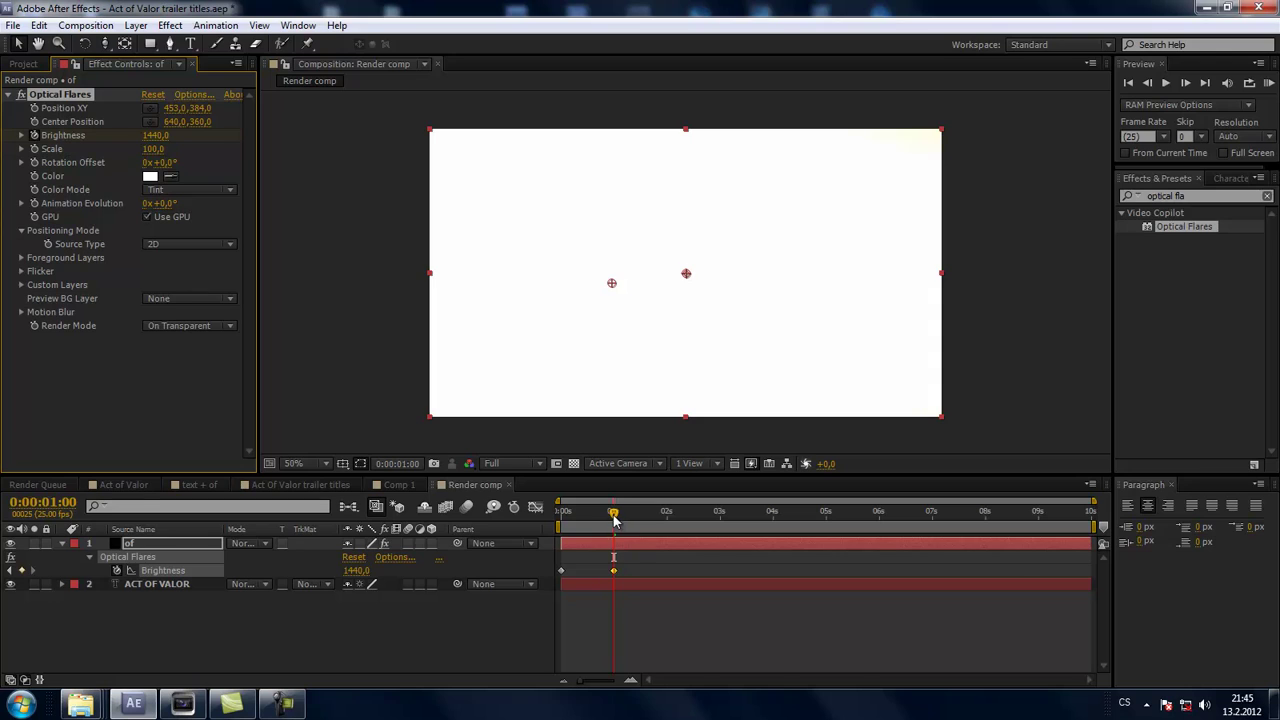
- End the work area near two seconds and preview the flare animation
drag(613, 511, 566, 511)
drag(1093, 522, 656, 524)
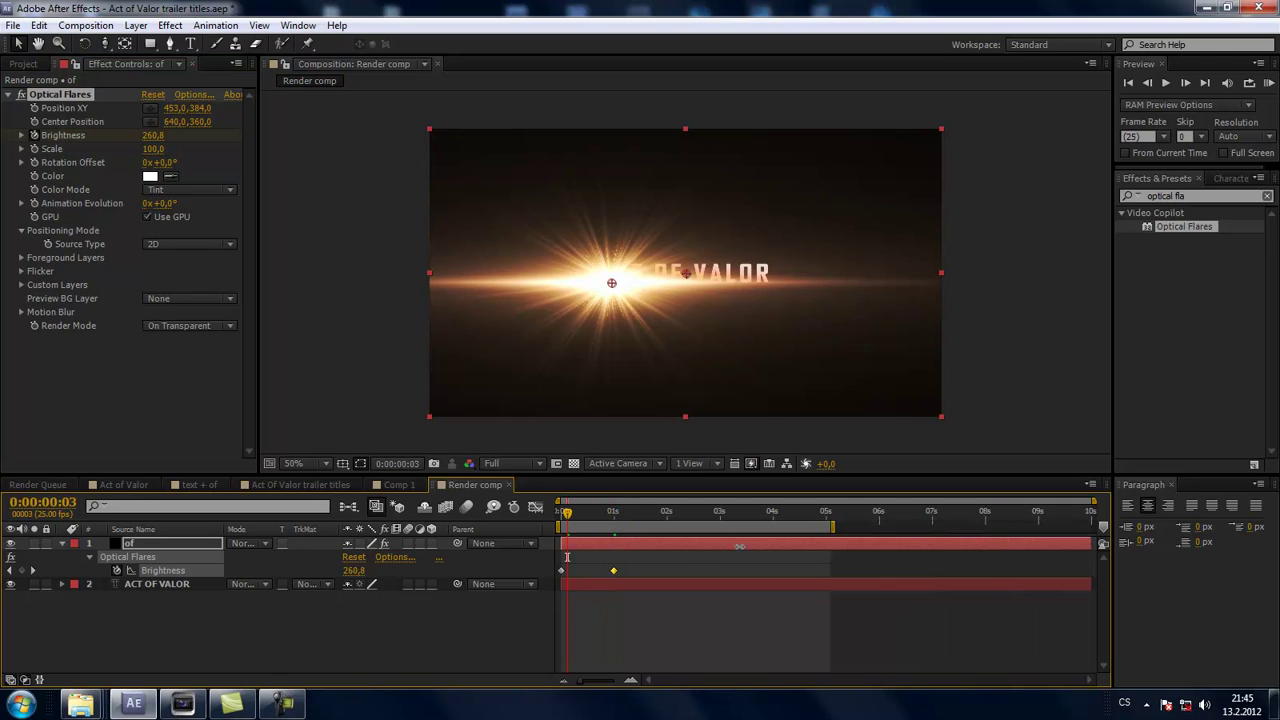
key(KP_0)
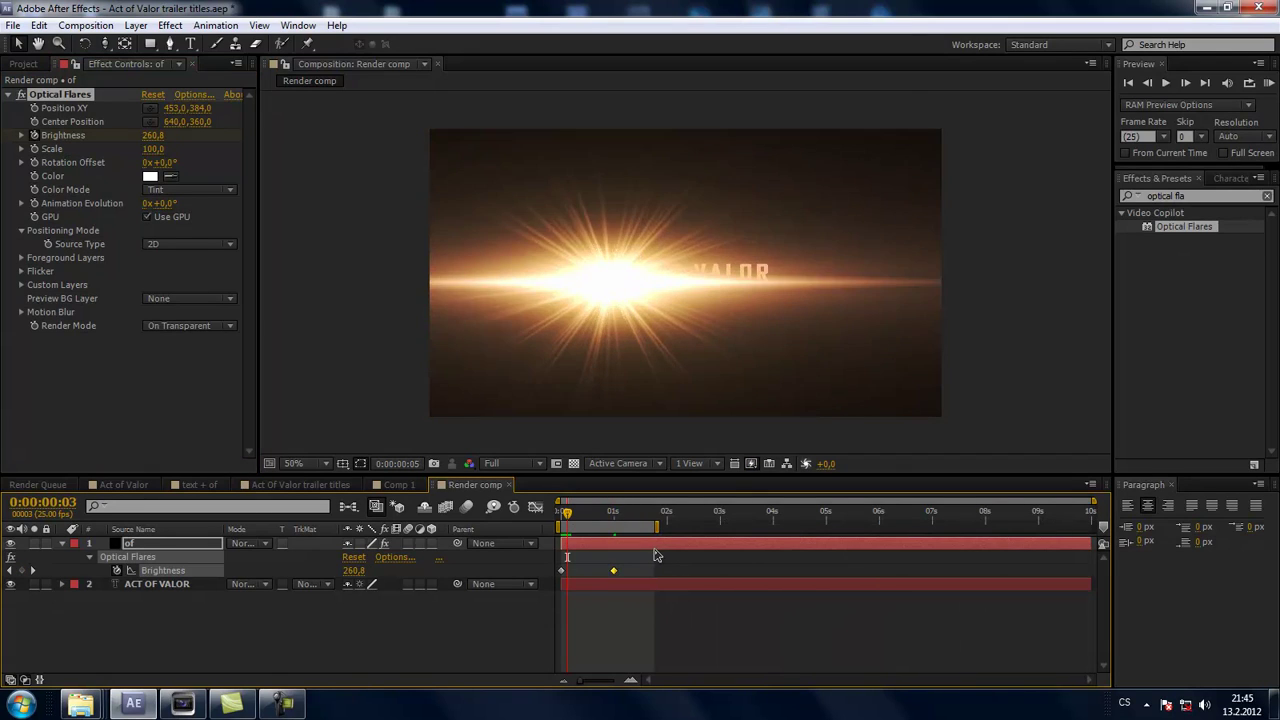
click(637, 557)
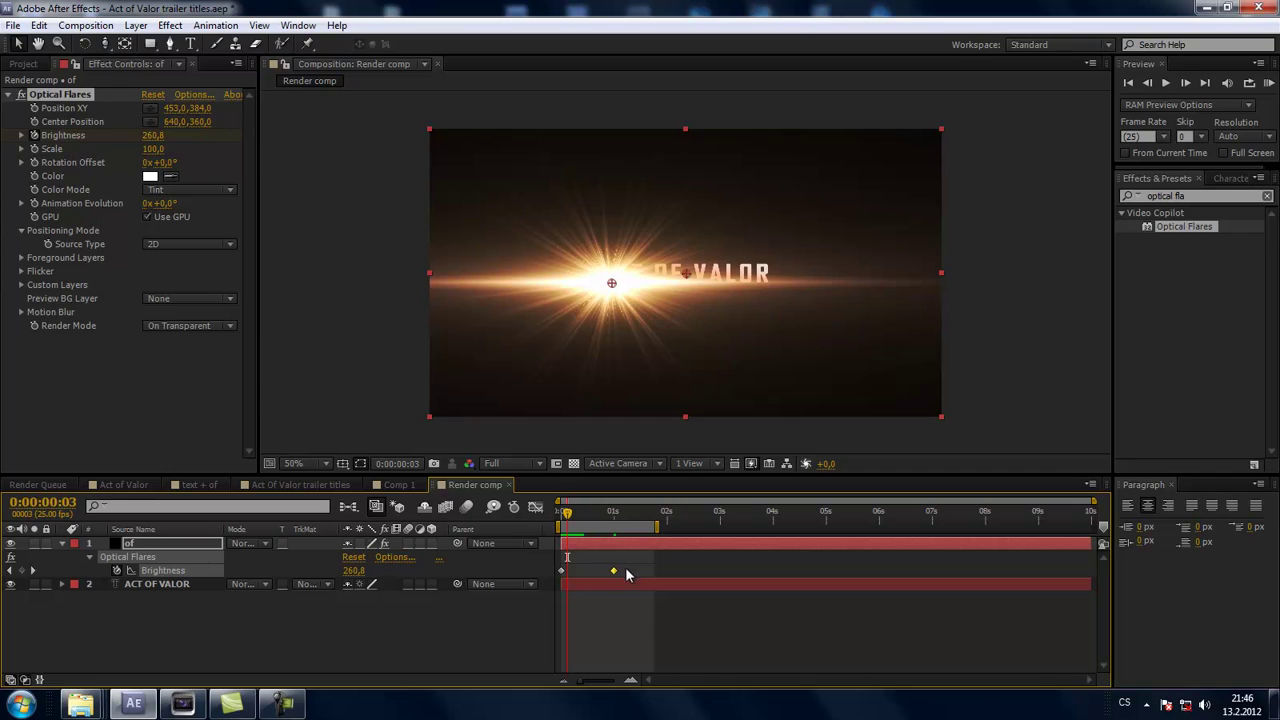
- Swap the Brightness keyframes so the flare starts as a bright flash, fading to 100 by about frame 8
mouse_move(563, 571)
mouse_down()
mouse_move(628, 571)
mouse_move(563, 571)
mouse_move(613, 571)
mouse_up()
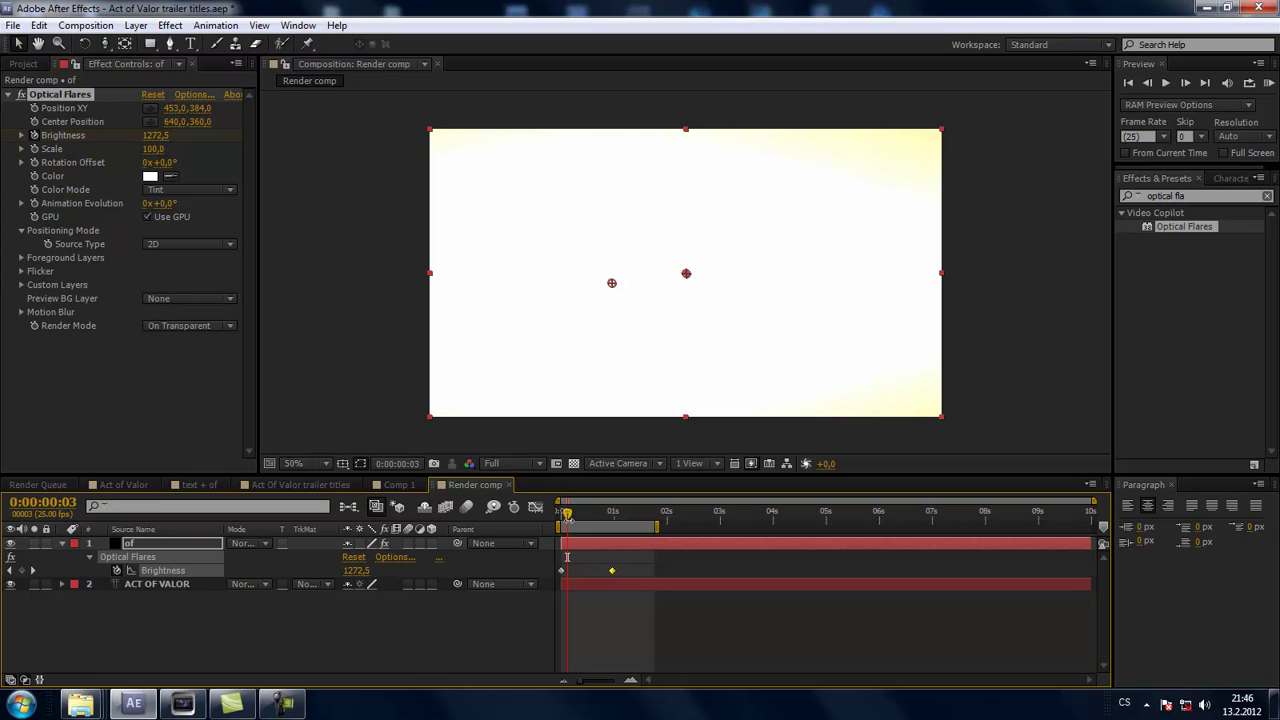
mouse_move(567, 520)
mouse_down()
mouse_move(616, 532)
mouse_move(586, 532)
mouse_up()
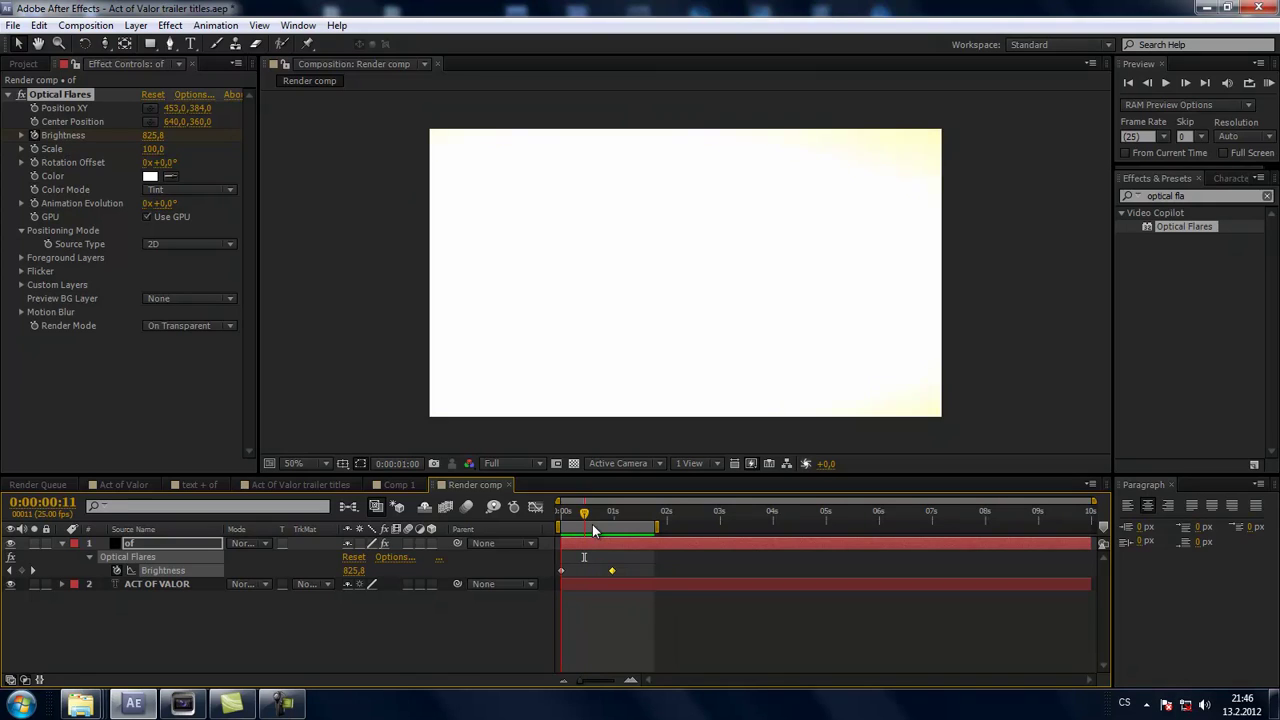
key(space)
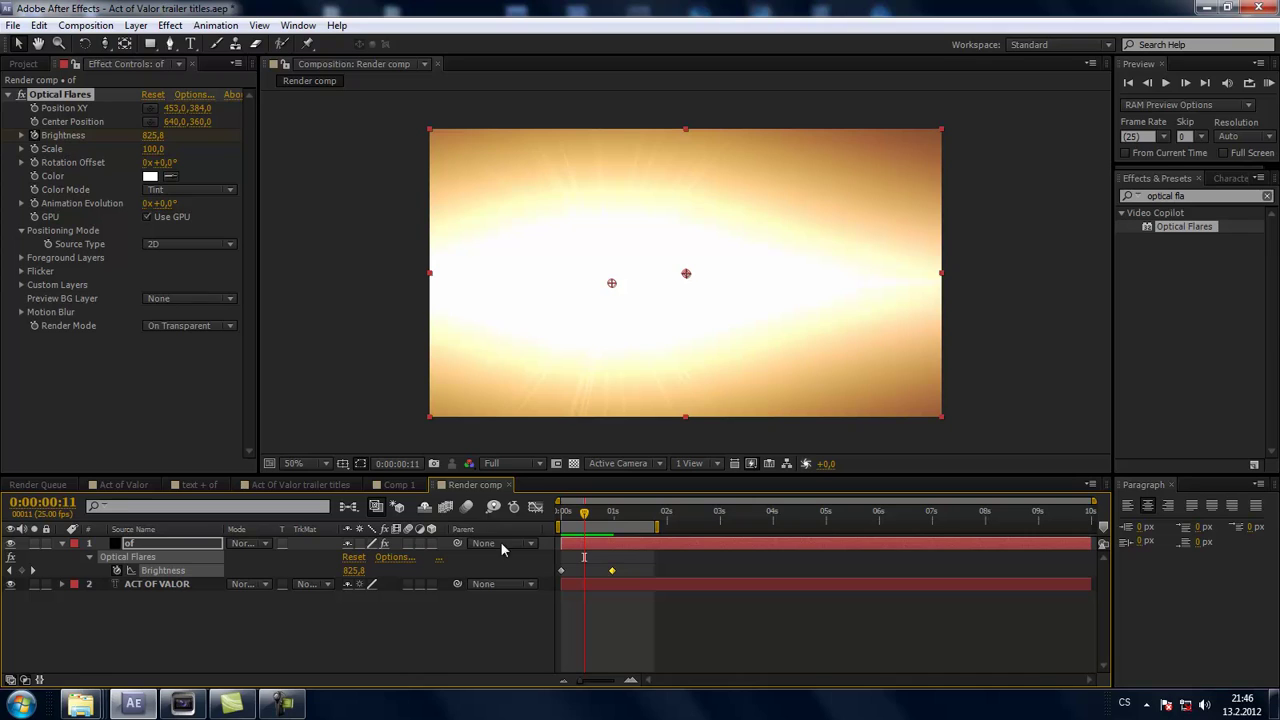
drag(611, 570, 587, 574)
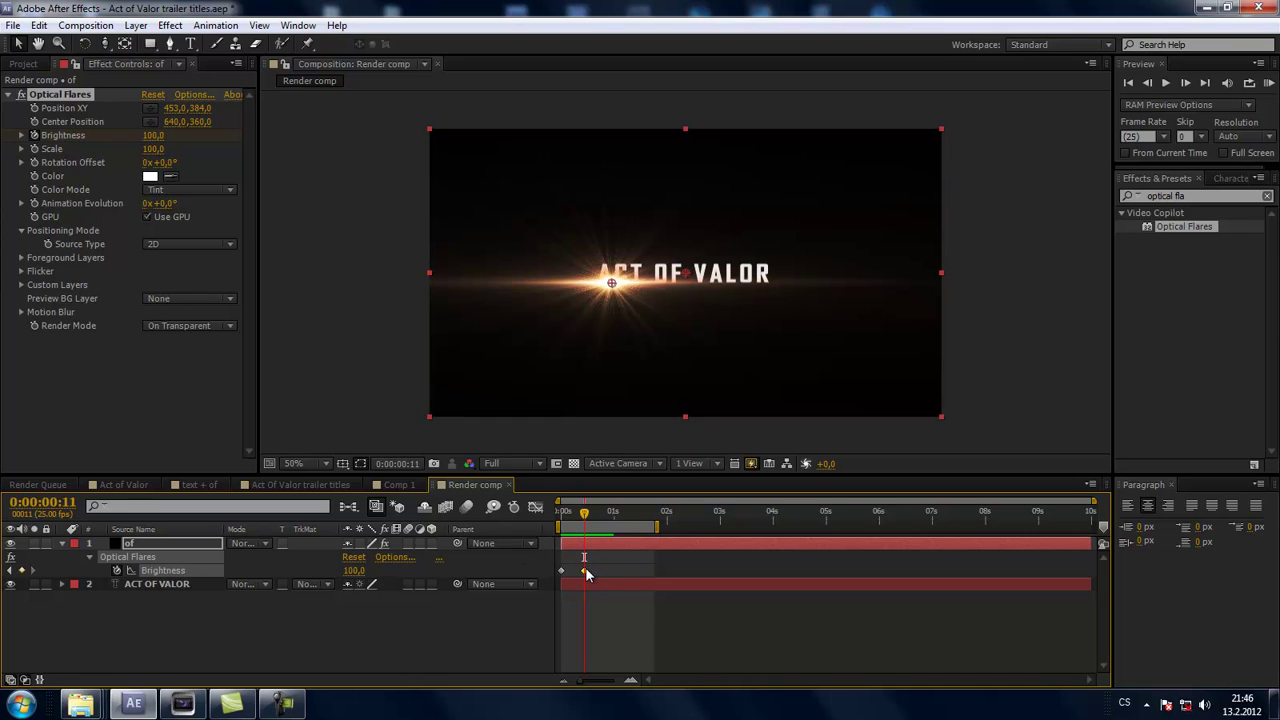
key(space)
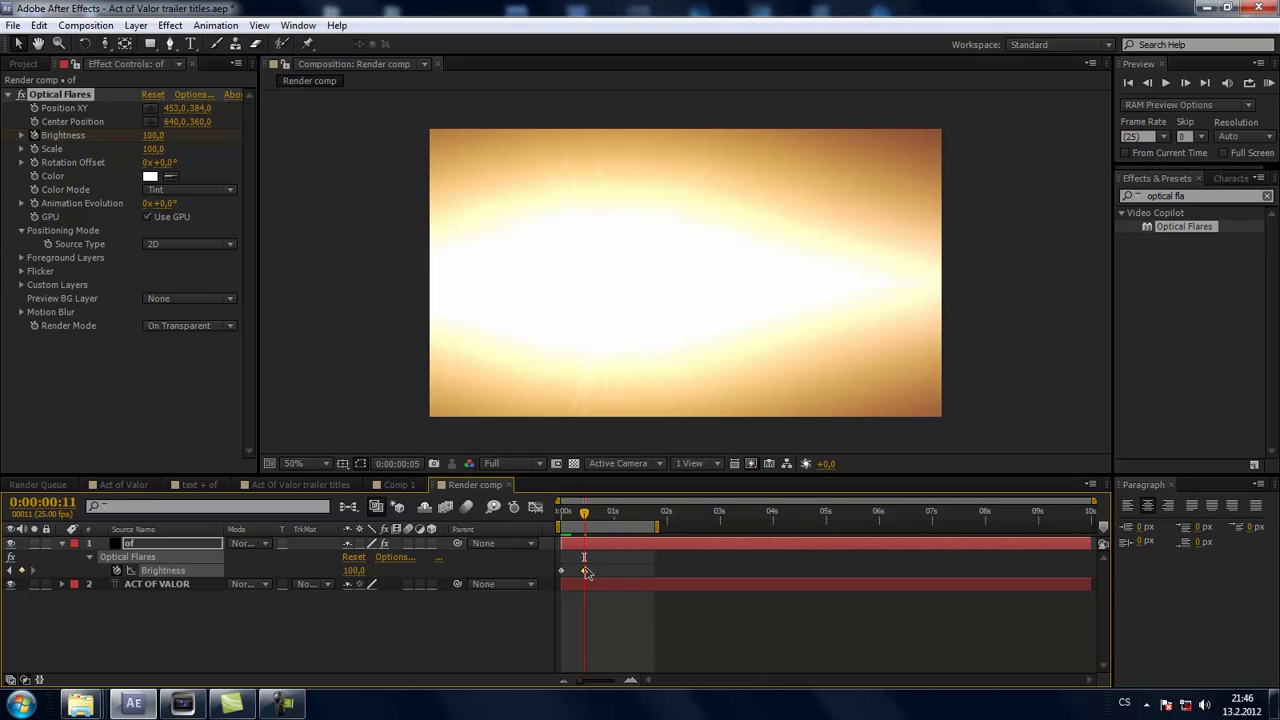
key(space)
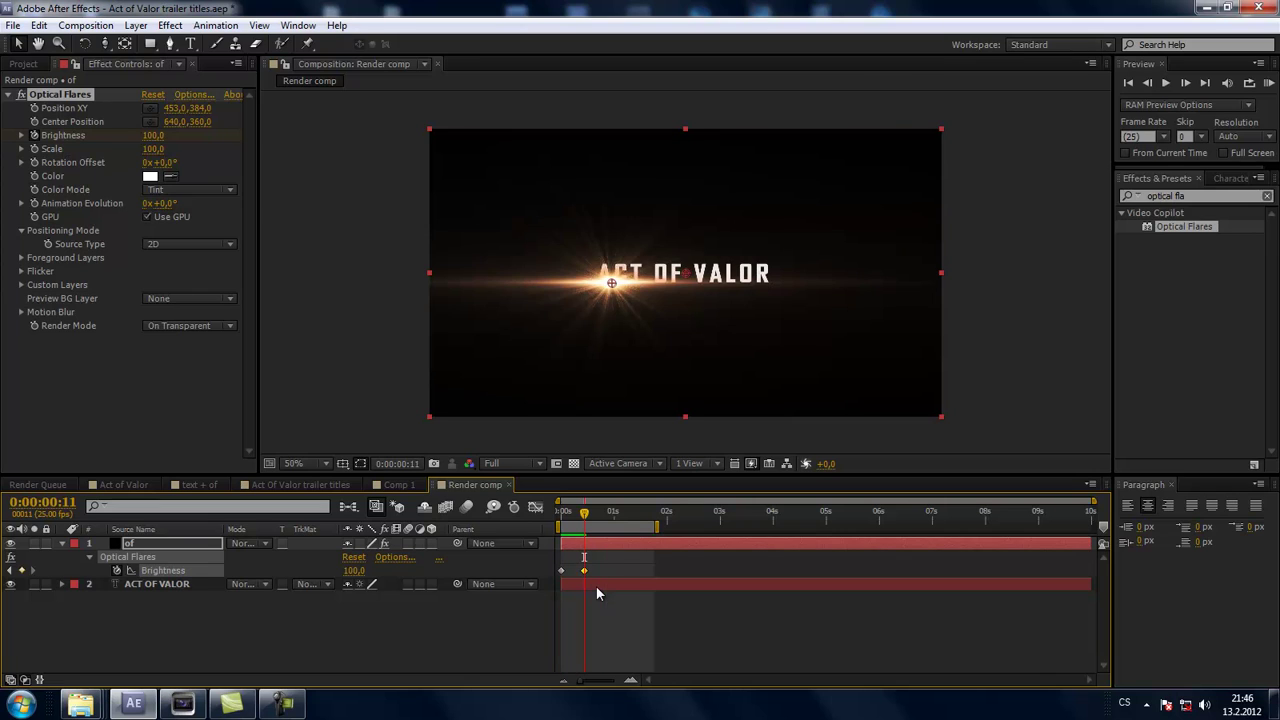
drag(584, 571, 580, 571)
- Preview the flare flash again, then return to frame 8 at full-size view
key(space)
key(space)
click(537, 597)
drag(588, 518, 578, 518)
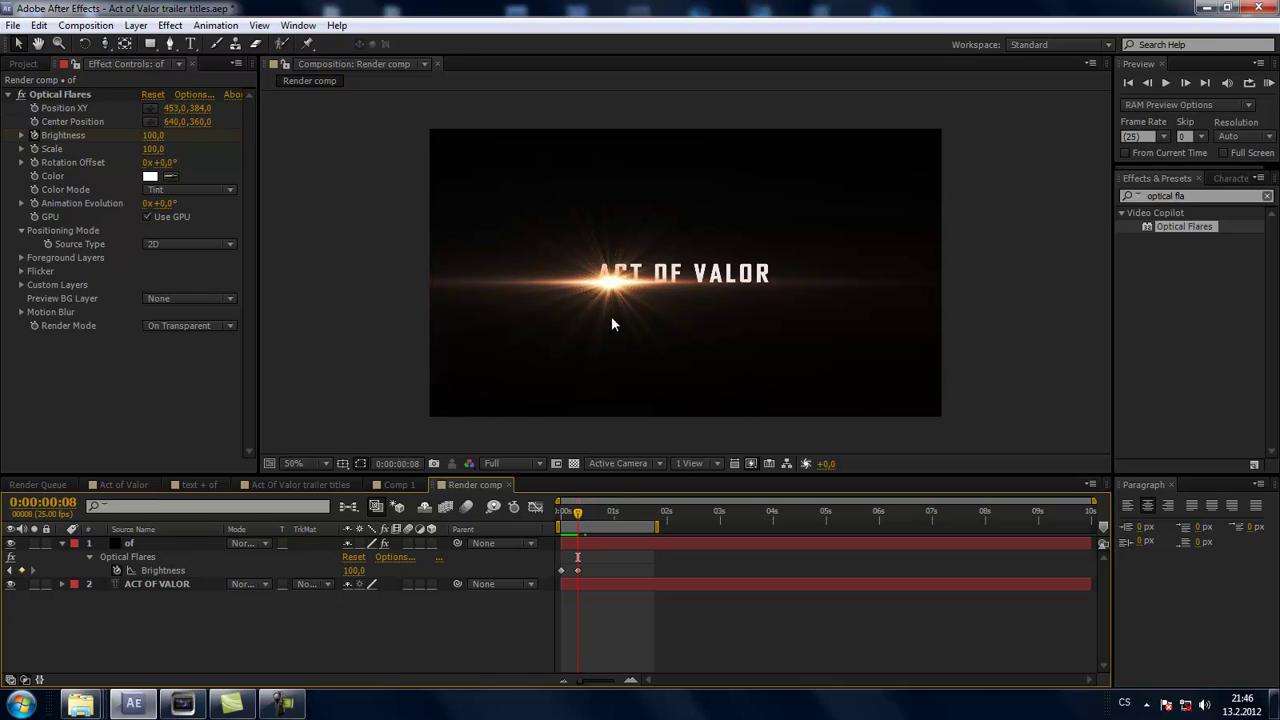
key(period)
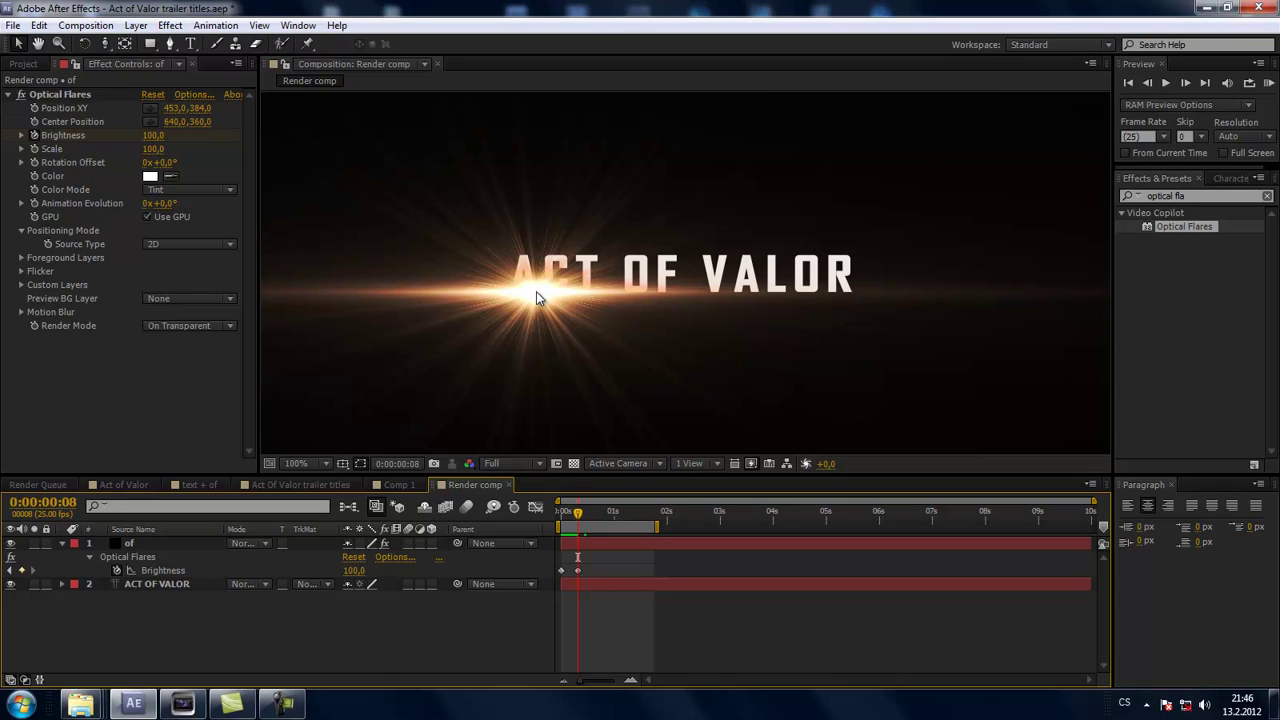
- Set the flare's Brightness at frame 8 to 50, then deselect and collapse the layer
click(154, 135)
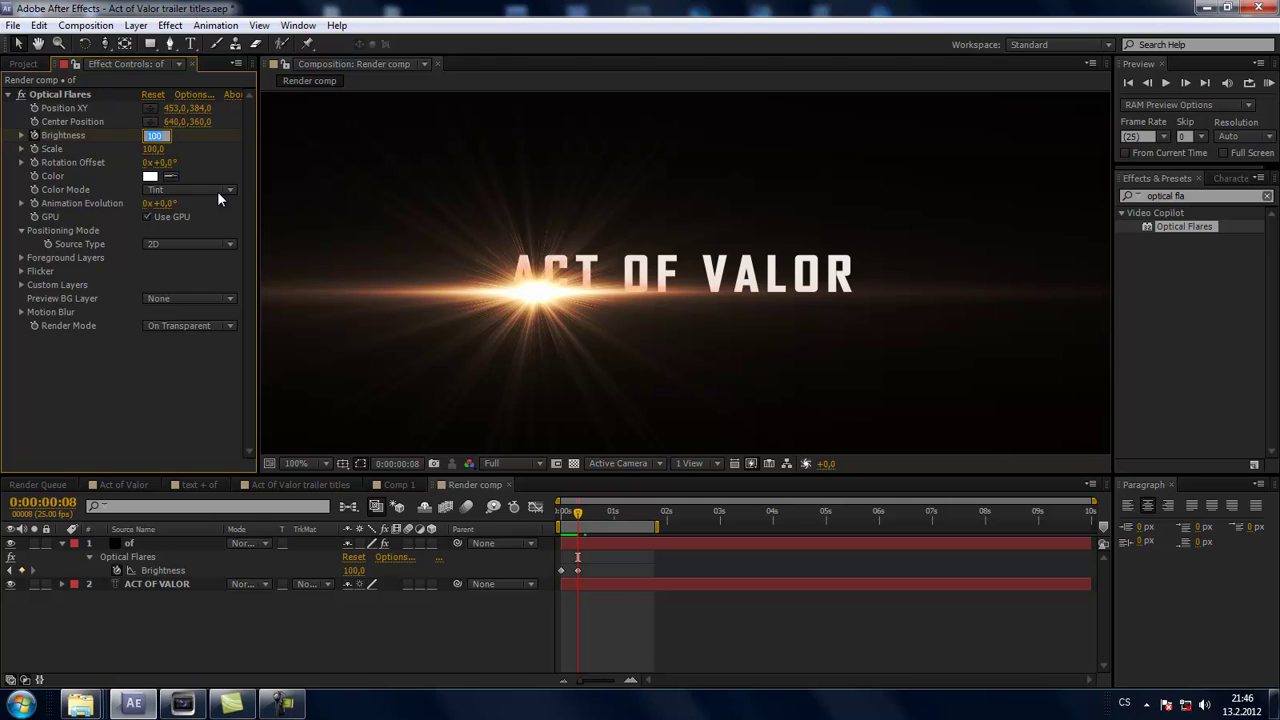
text(50)
key(Return)
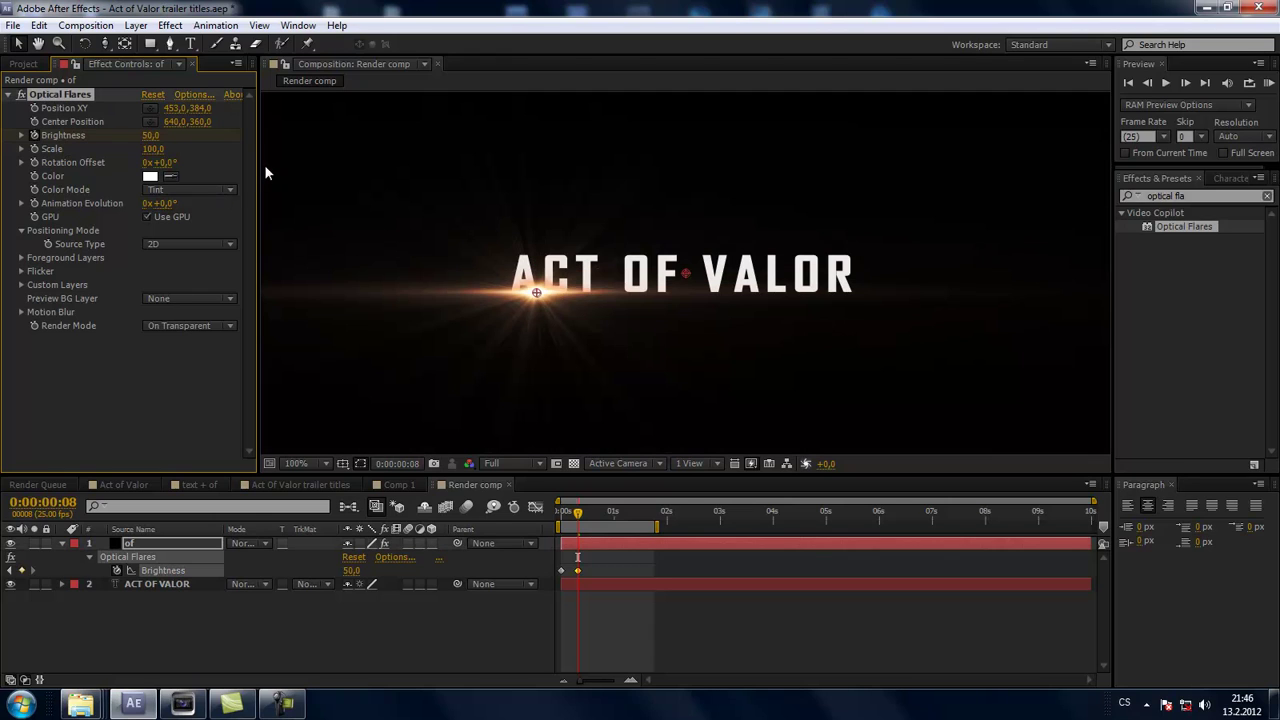
click(324, 643)
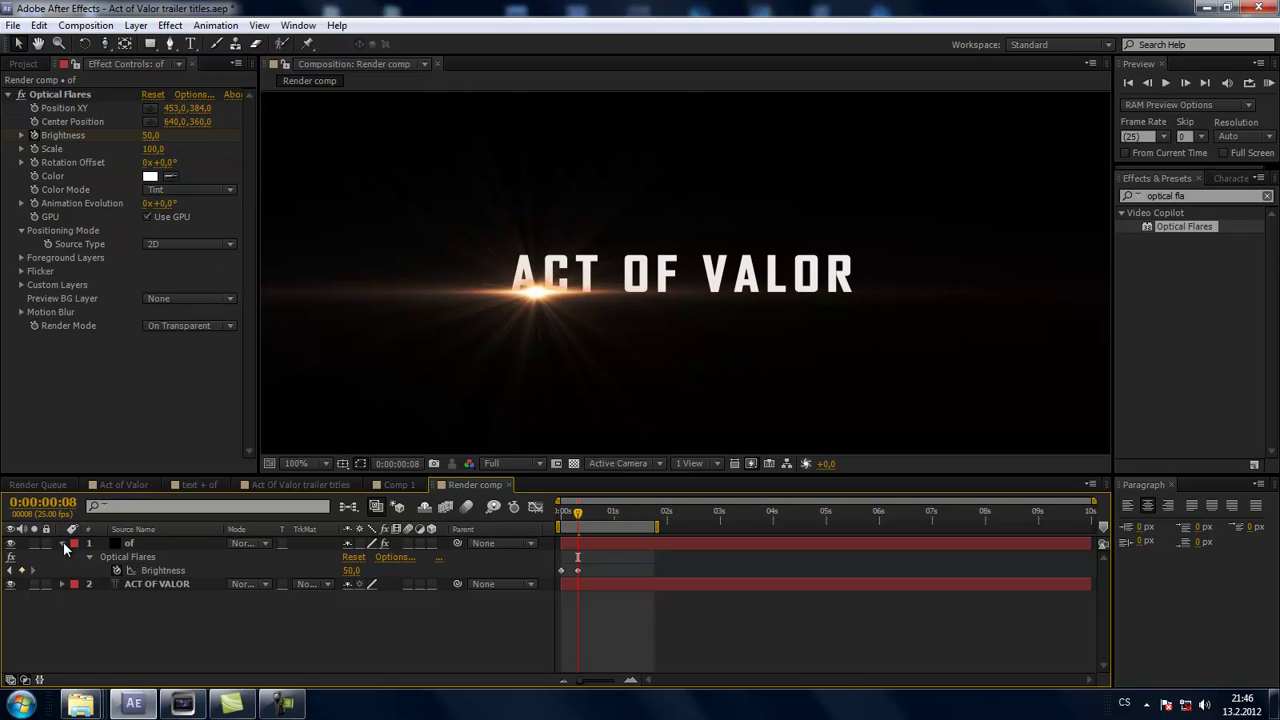
click(62, 543)
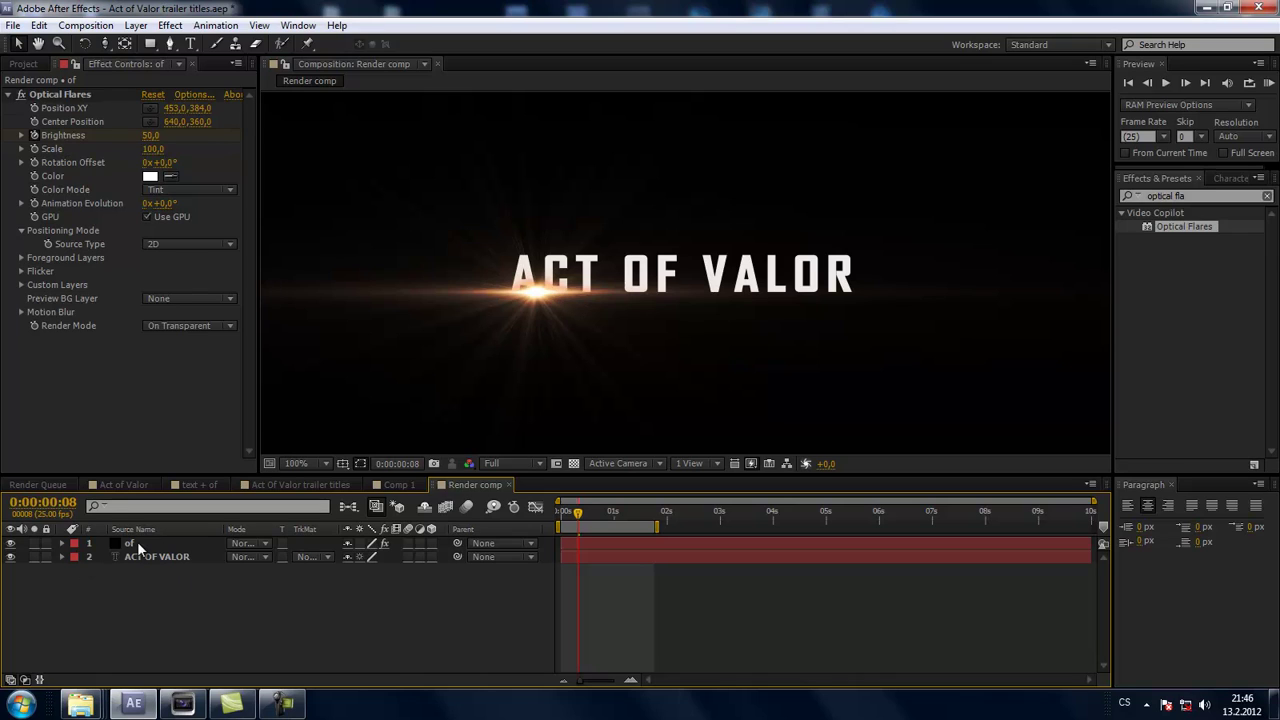
drag(128, 543, 133, 568)
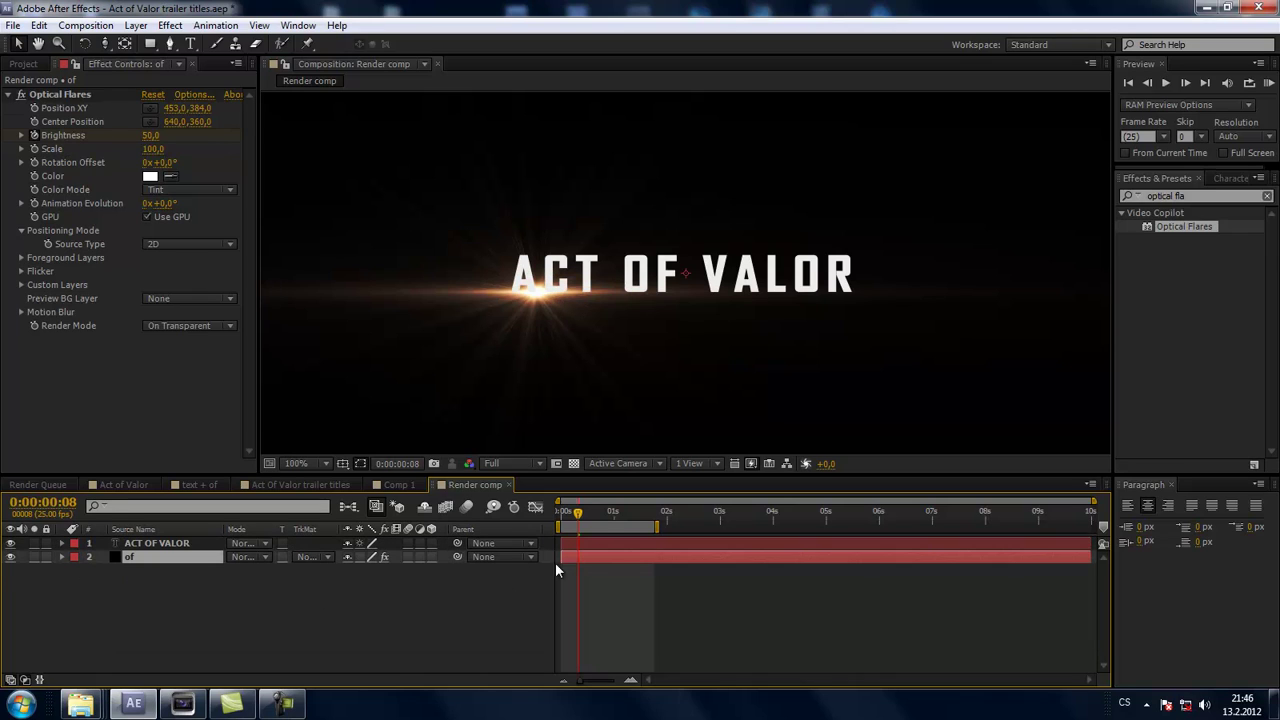
mouse_move(576, 520)
mouse_down()
mouse_move(619, 519)
mouse_move(567, 529)
mouse_up()
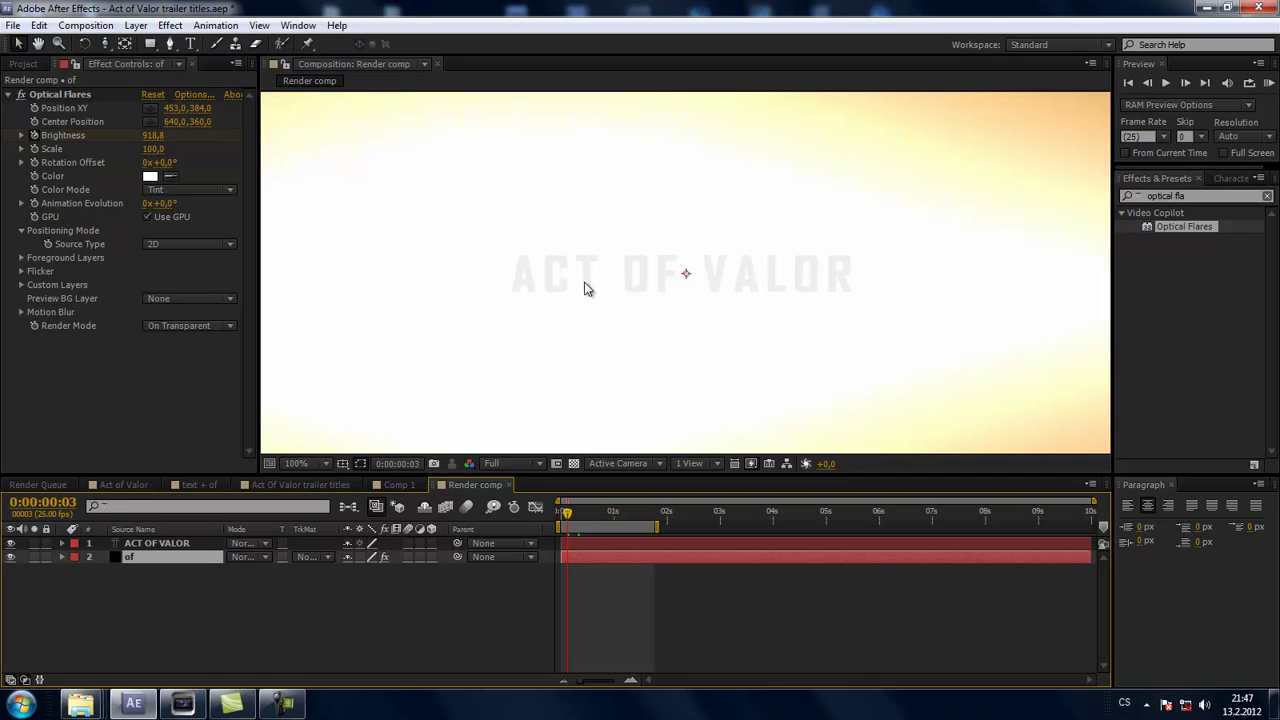
drag(565, 508, 562, 510)
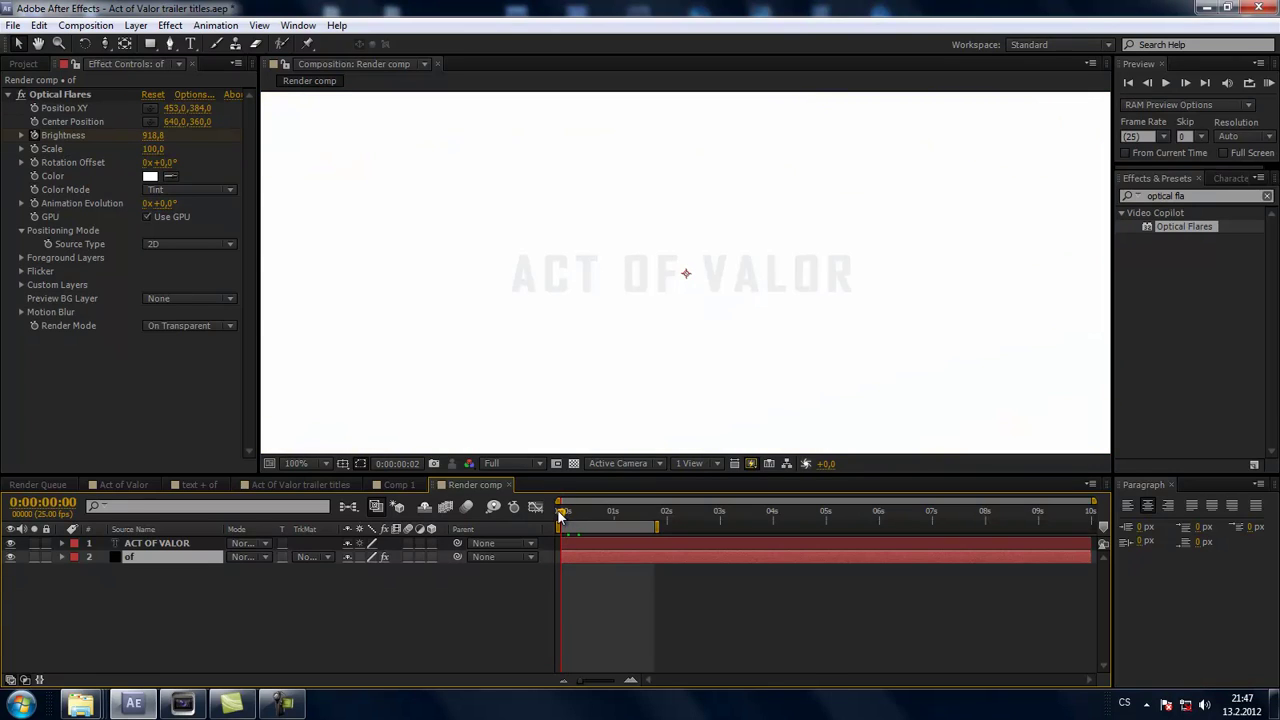
drag(146, 559, 147, 543)
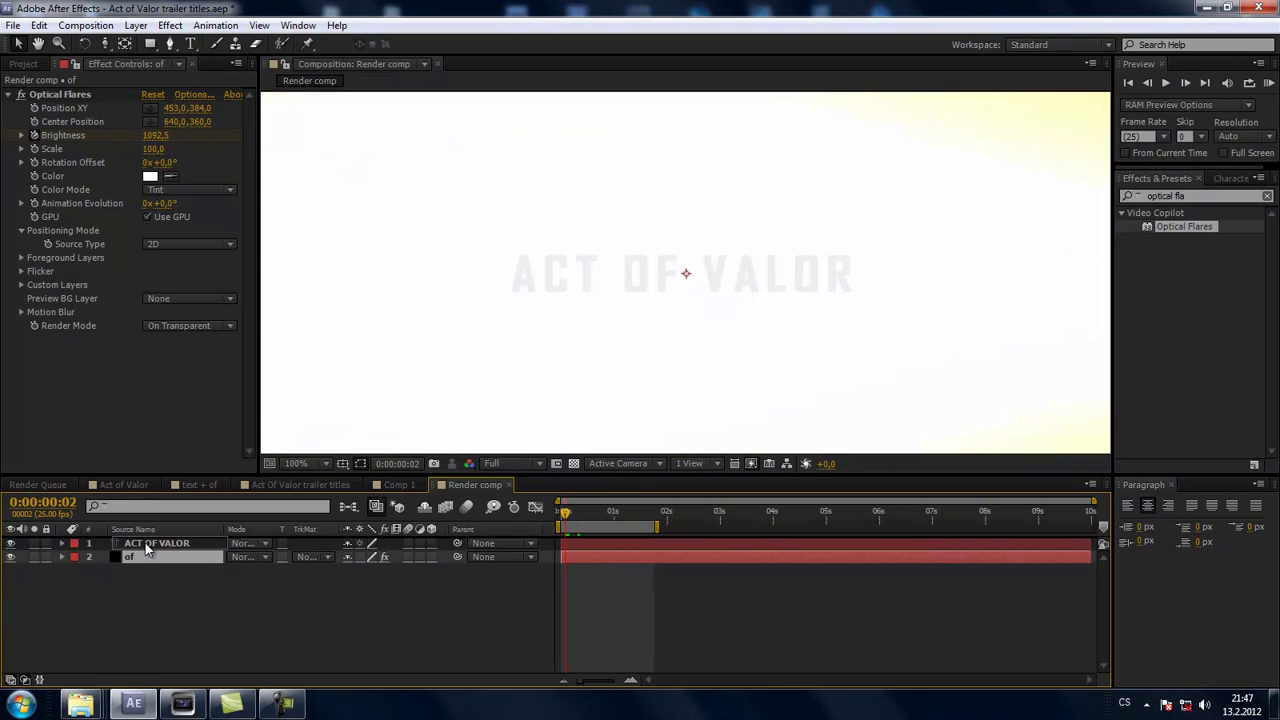
click(131, 558)
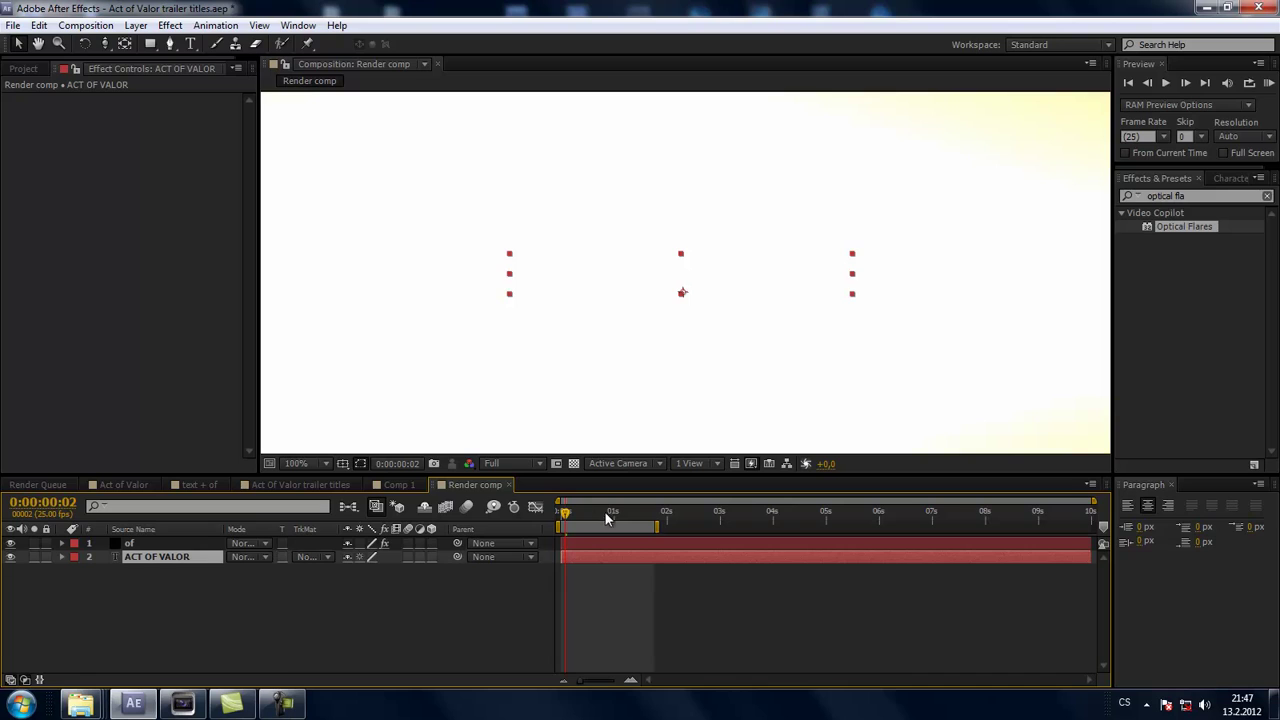
drag(572, 508, 580, 519)
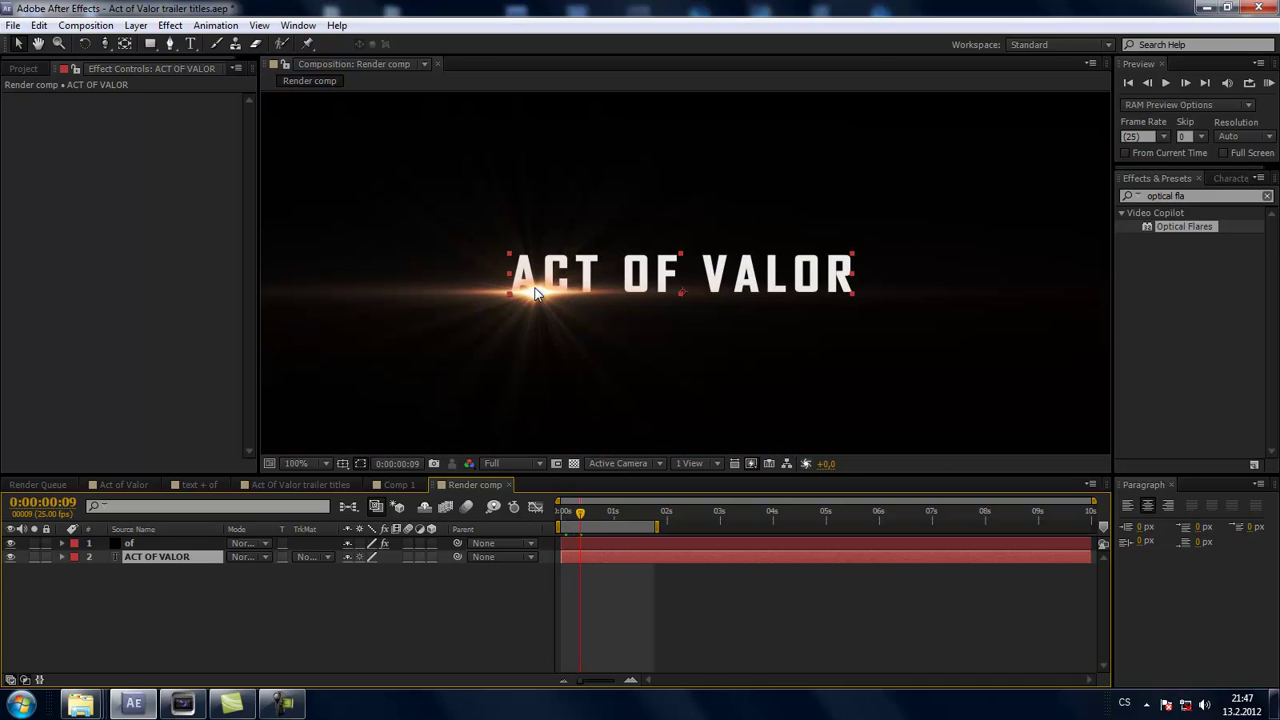
click(152, 543)
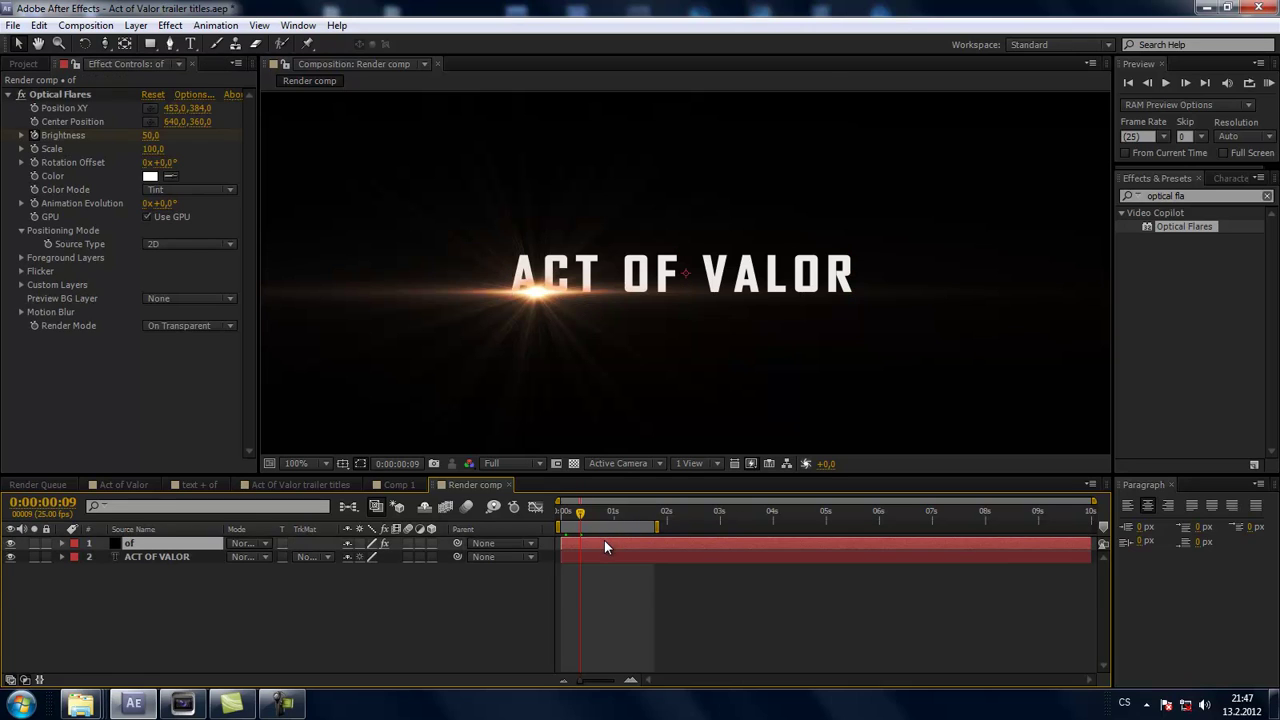
- Lower the flare's frame-8 Brightness keyframe from 50 to 30
key(u)
key(Page_Up)
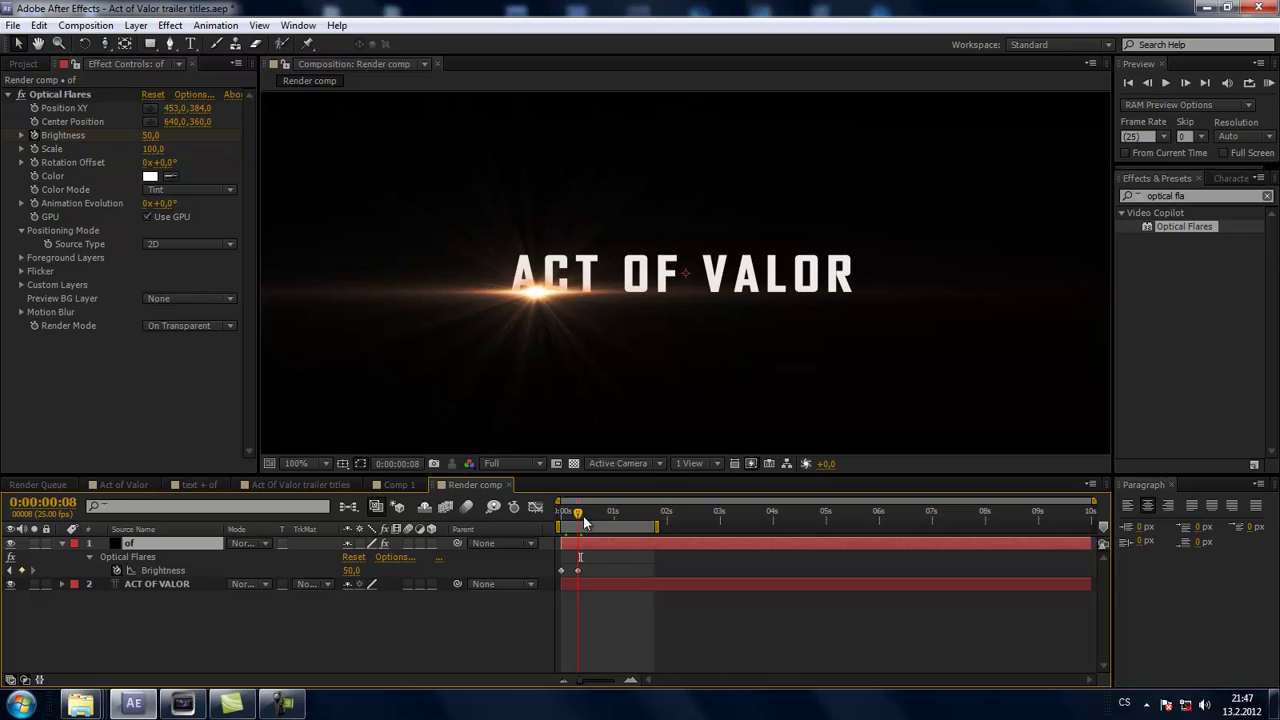
click(150, 135)
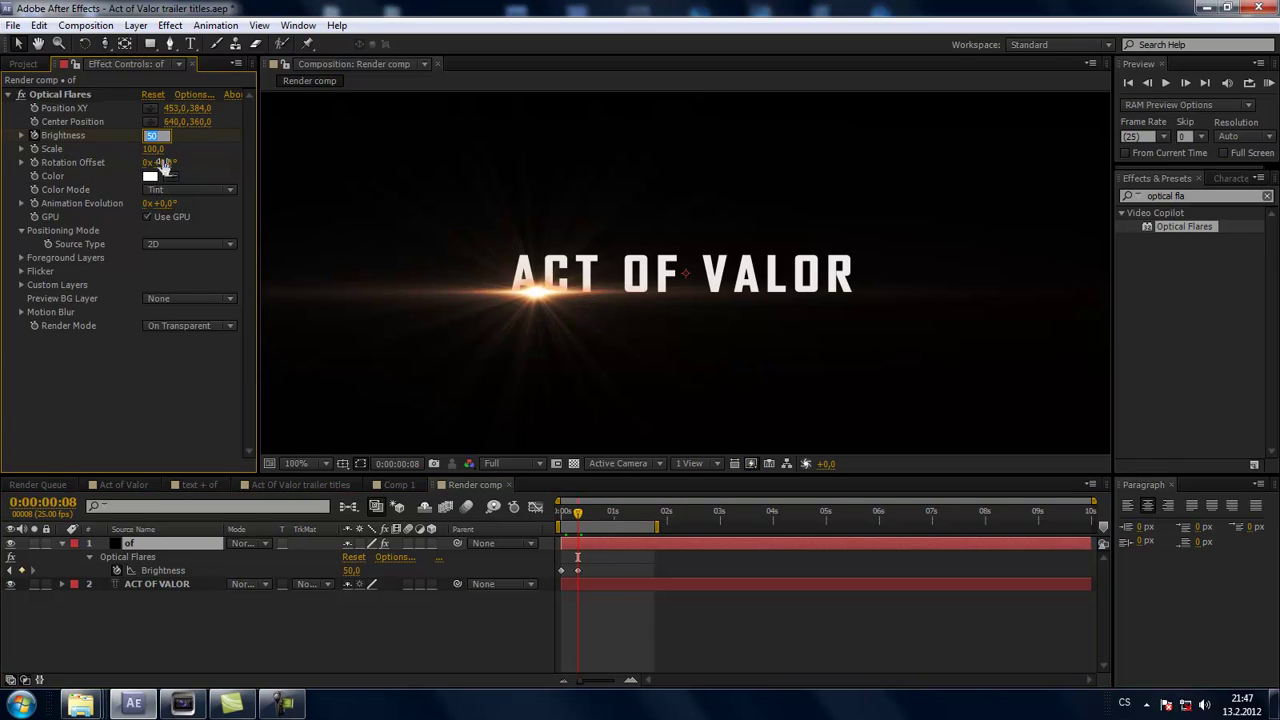
key(Return)
click(149, 135)
text(0)
key(Return)
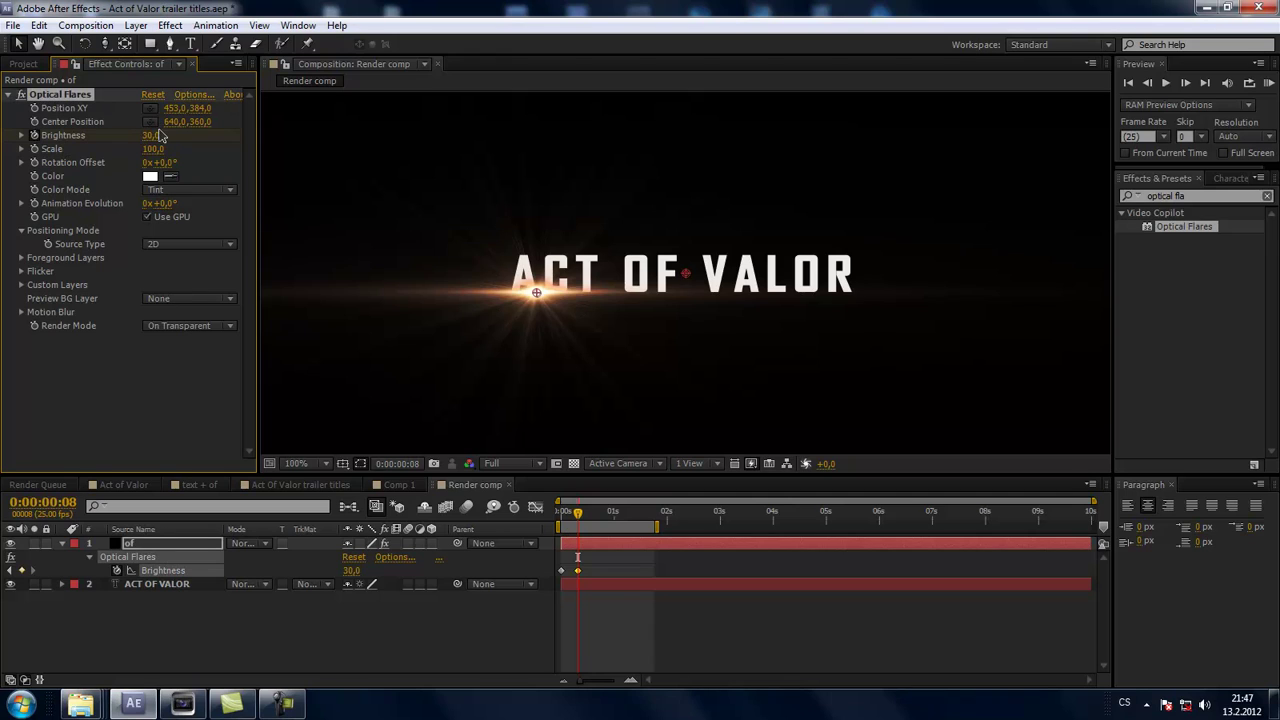
- Return to frame 0 and select the Optical Flares effect to show its handles
click(654, 320)
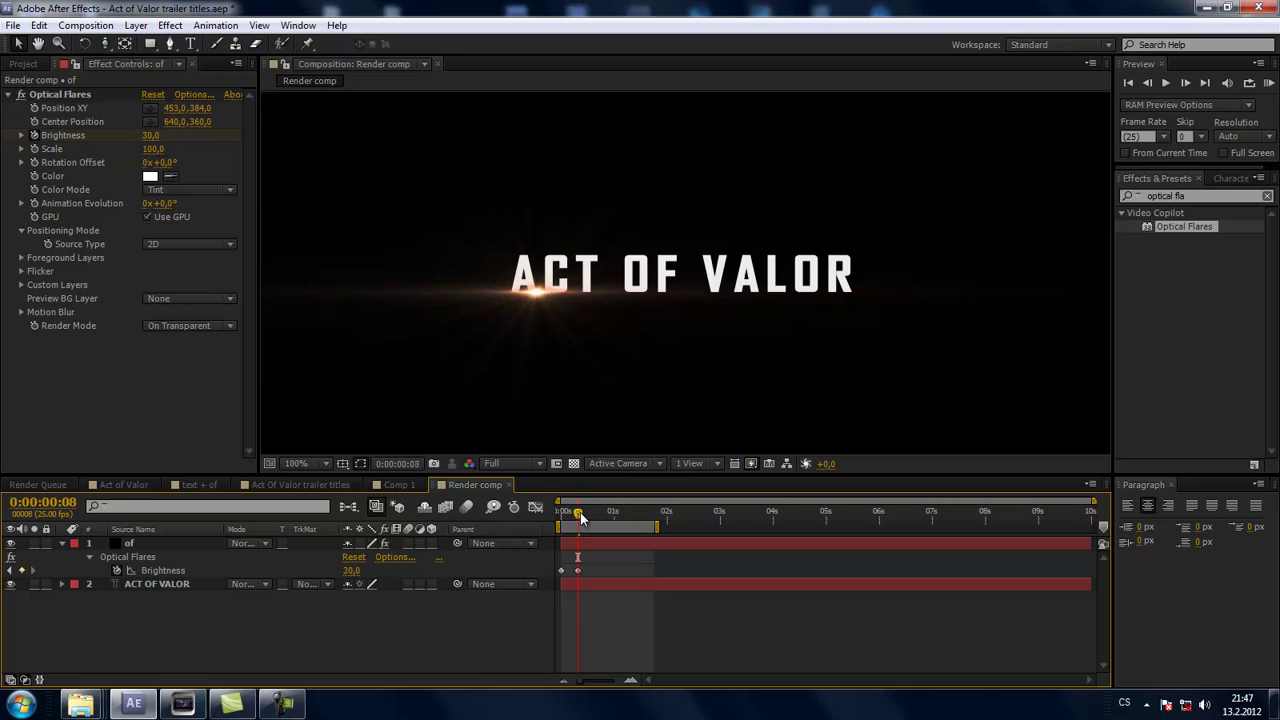
drag(580, 512, 562, 518)
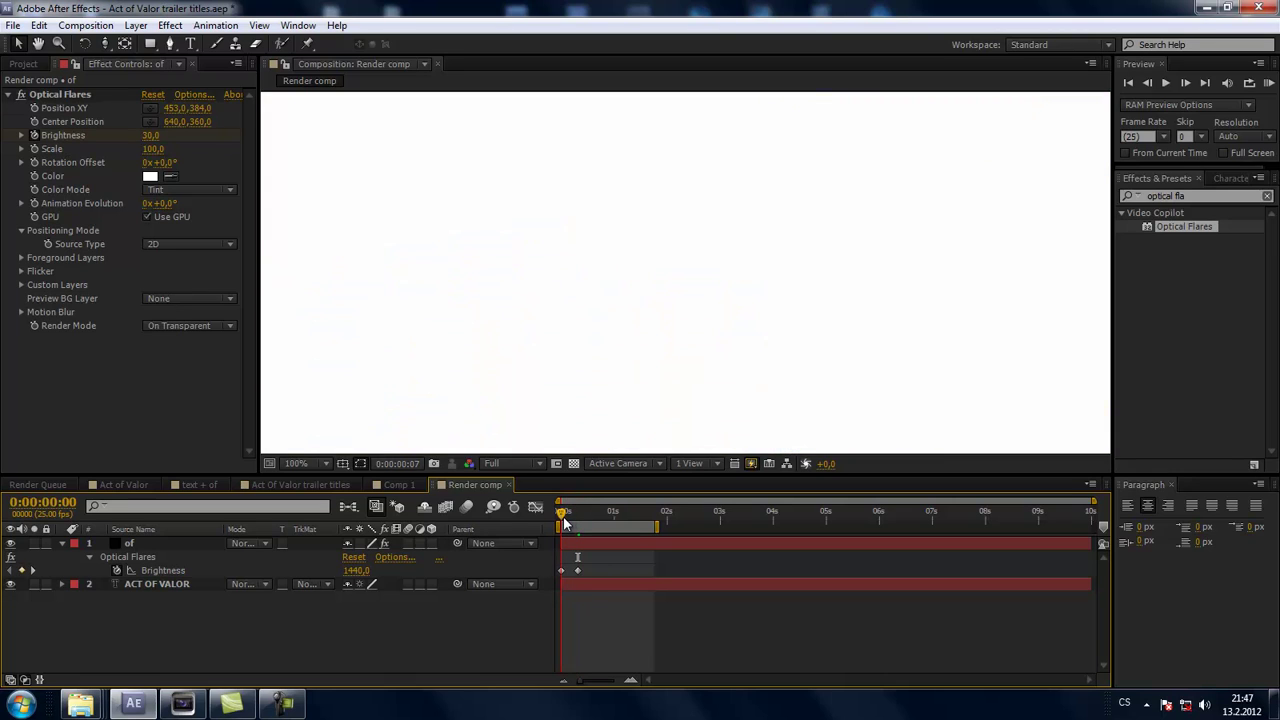
click(131, 95)
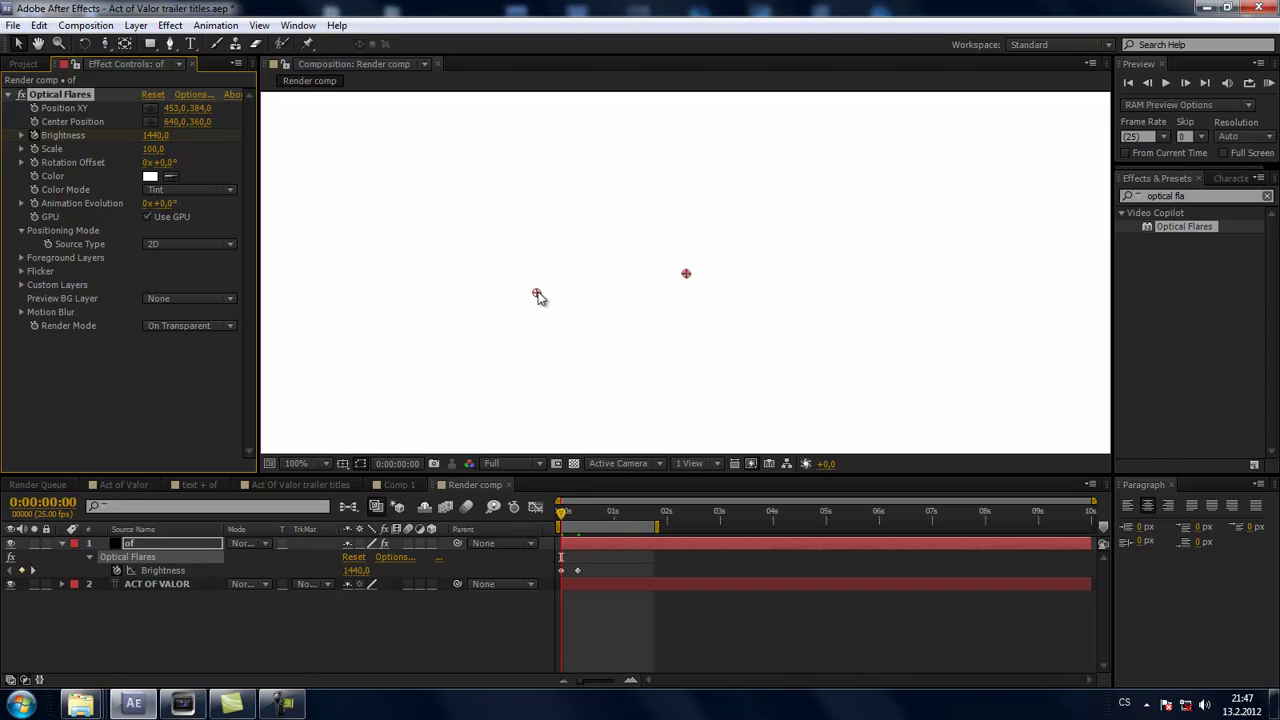
- Nudge the flare's Position XY slightly right while checking frames 4–6
click(50, 95)
click(575, 513)
drag(577, 515, 570, 513)
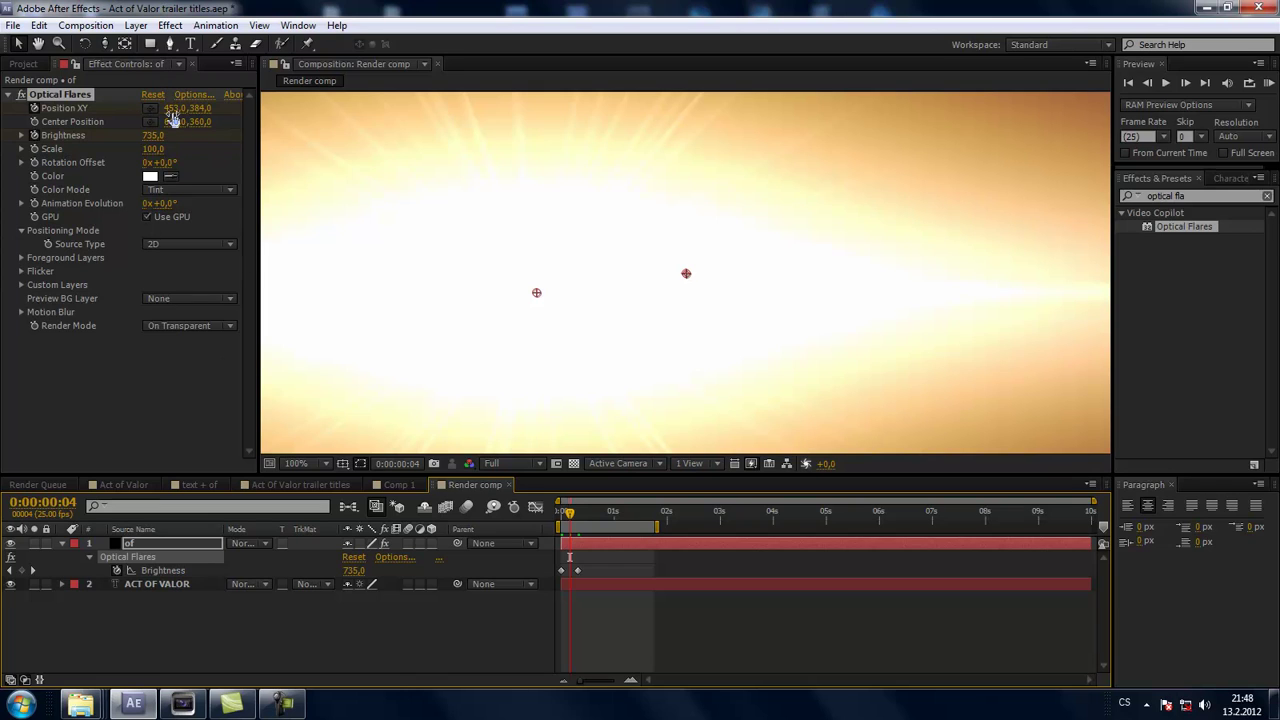
drag(172, 108, 230, 112)
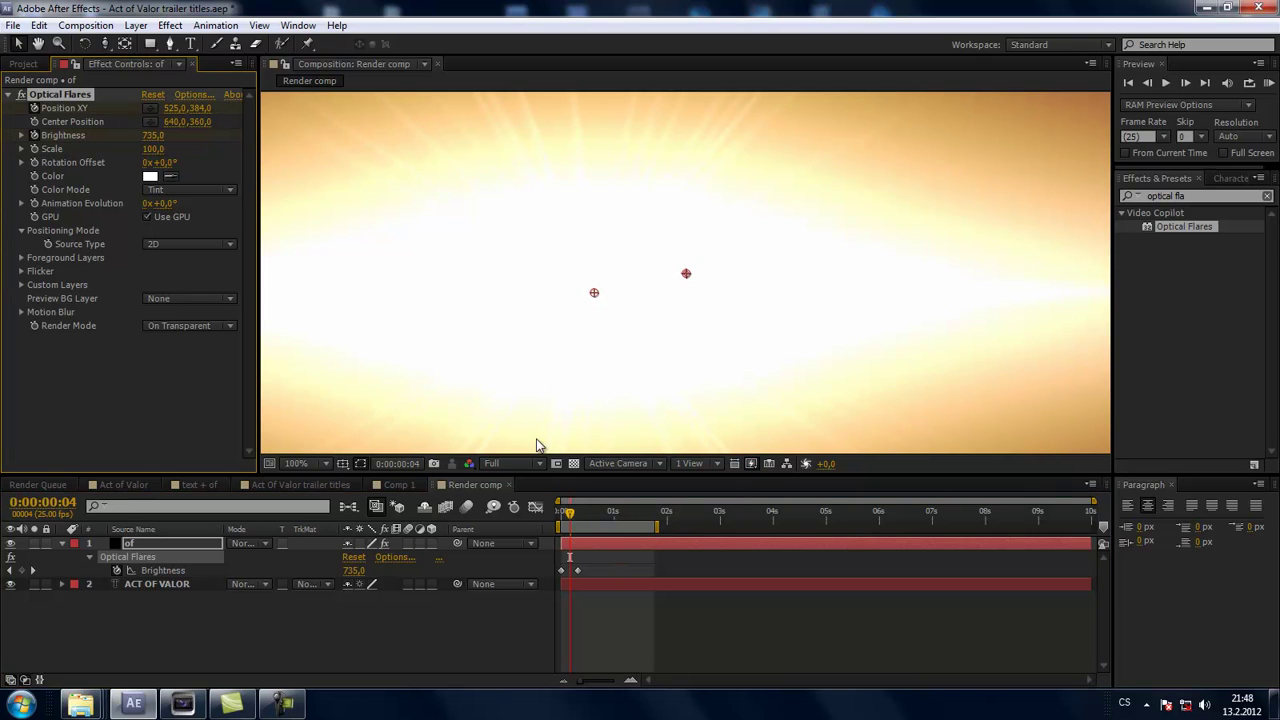
drag(566, 518, 561, 518)
- Preview layer 'of', then move its Position XY keyframe later to about 6 seconds
click(158, 545)
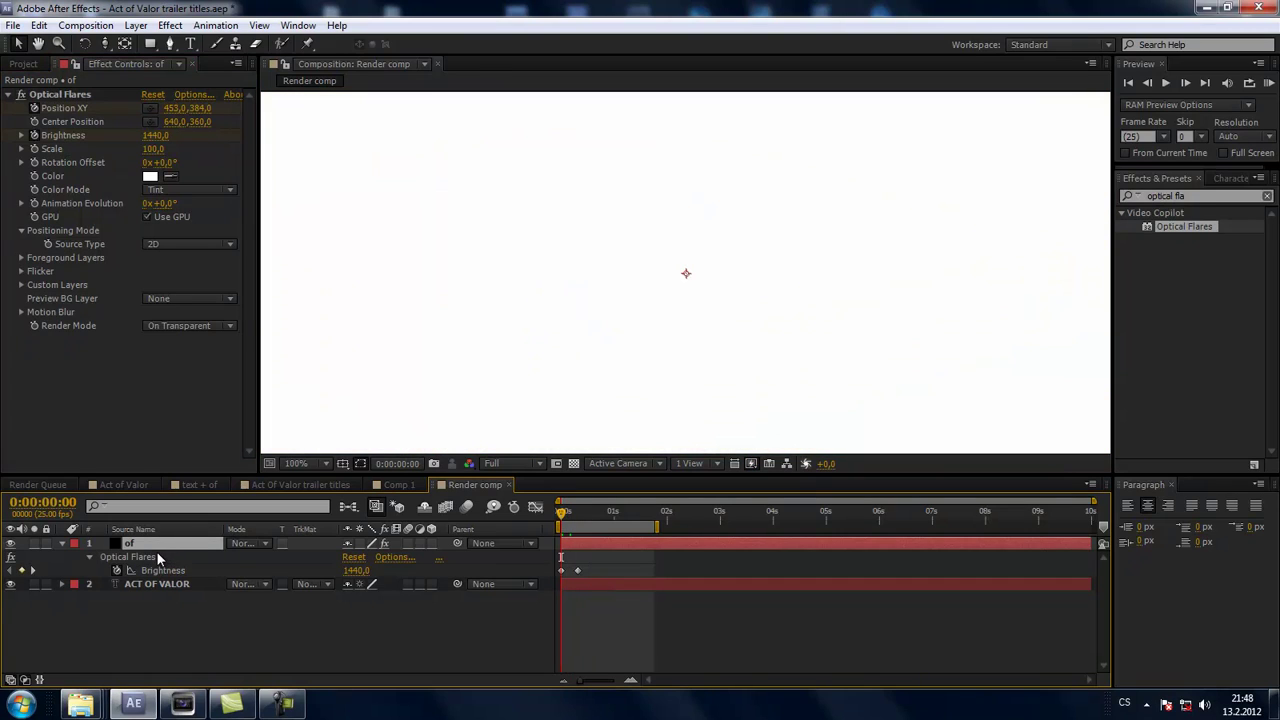
key(u)
key(u)
key(u)
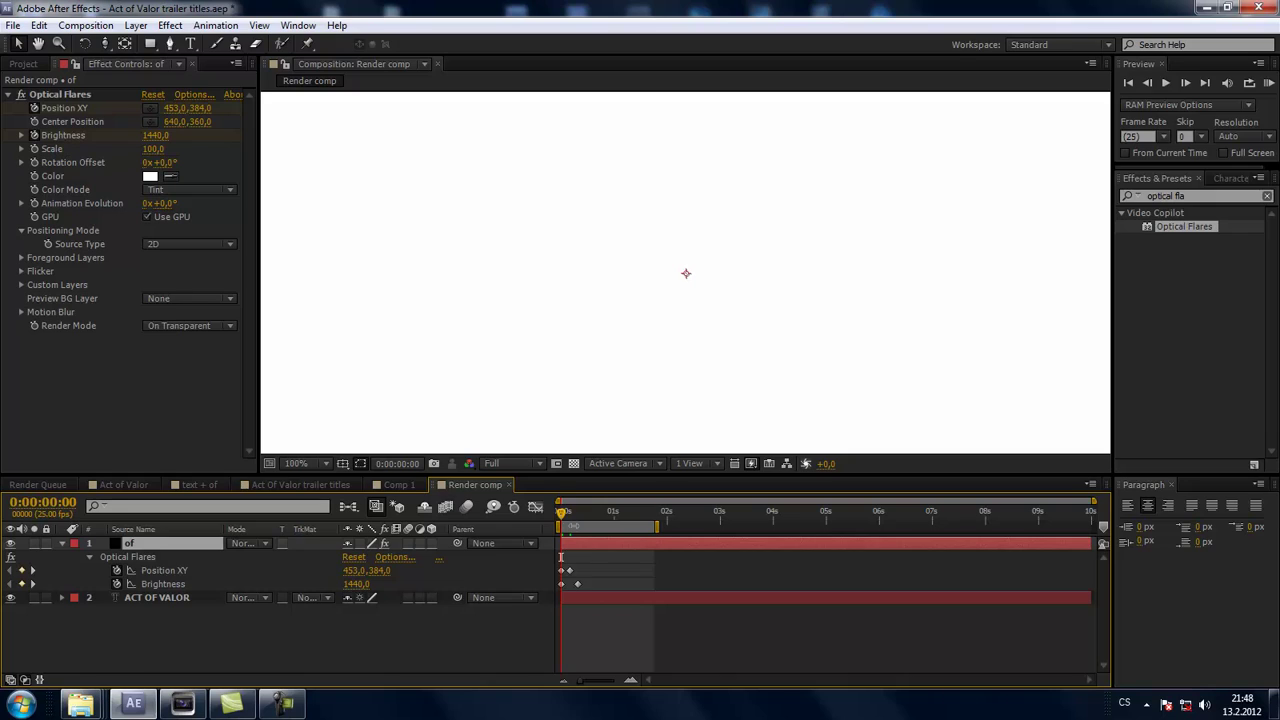
click(571, 577)
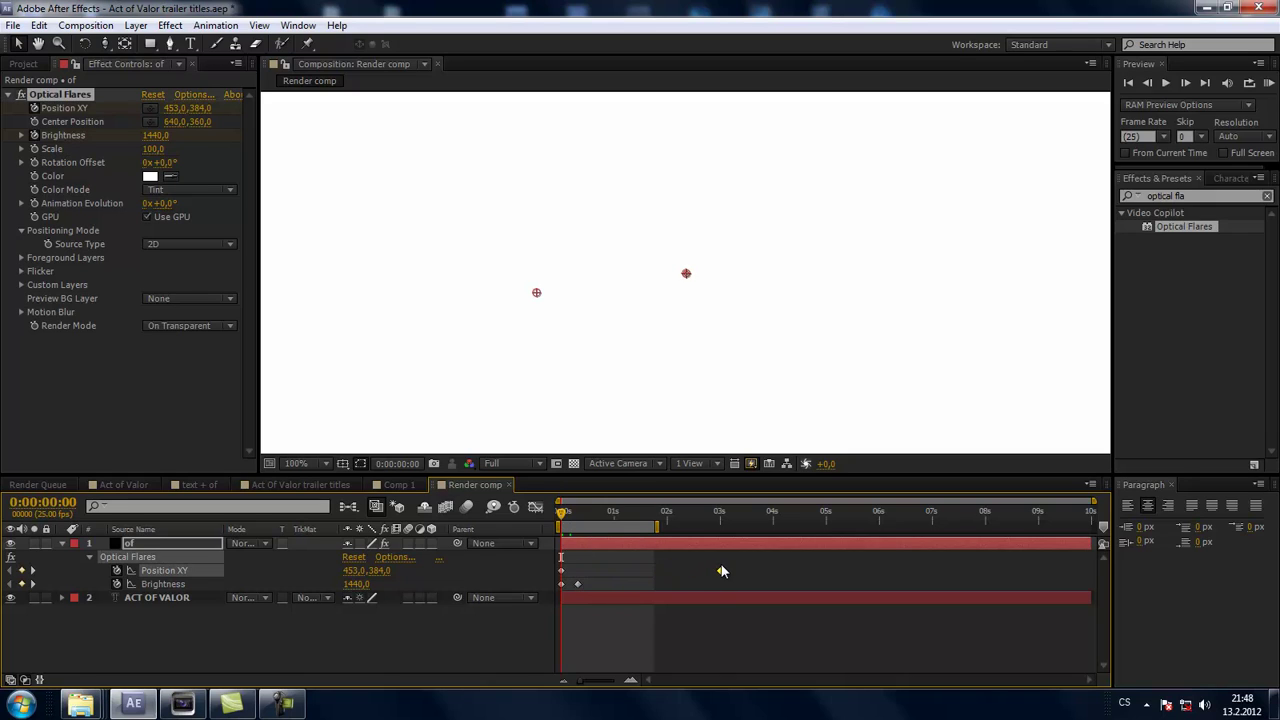
drag(563, 513, 615, 514)
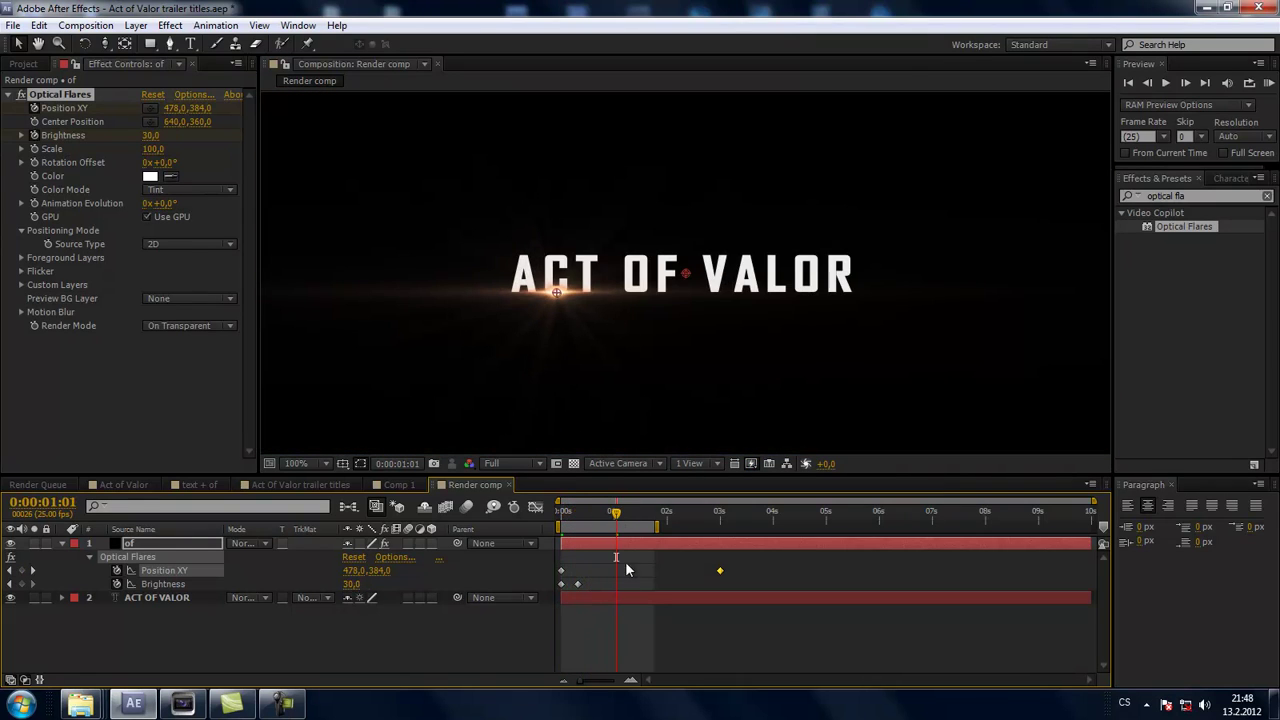
key(KP_0)
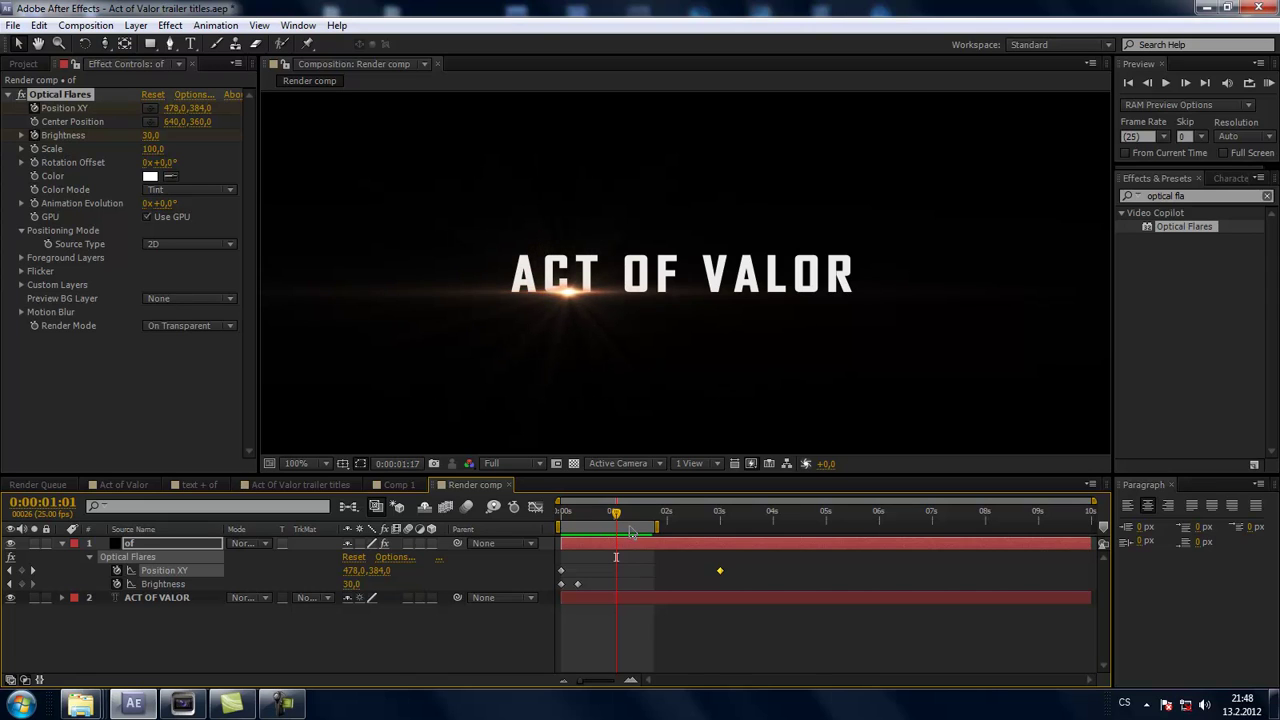
key(space)
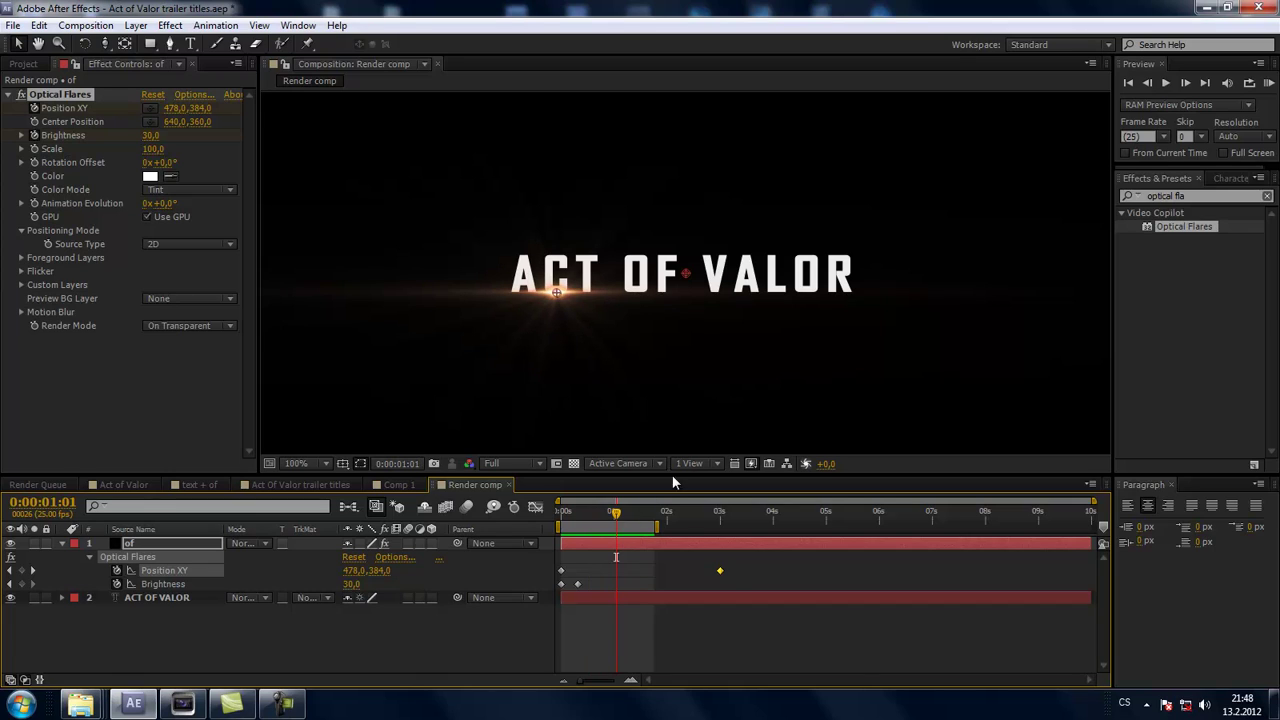
drag(722, 572, 883, 571)
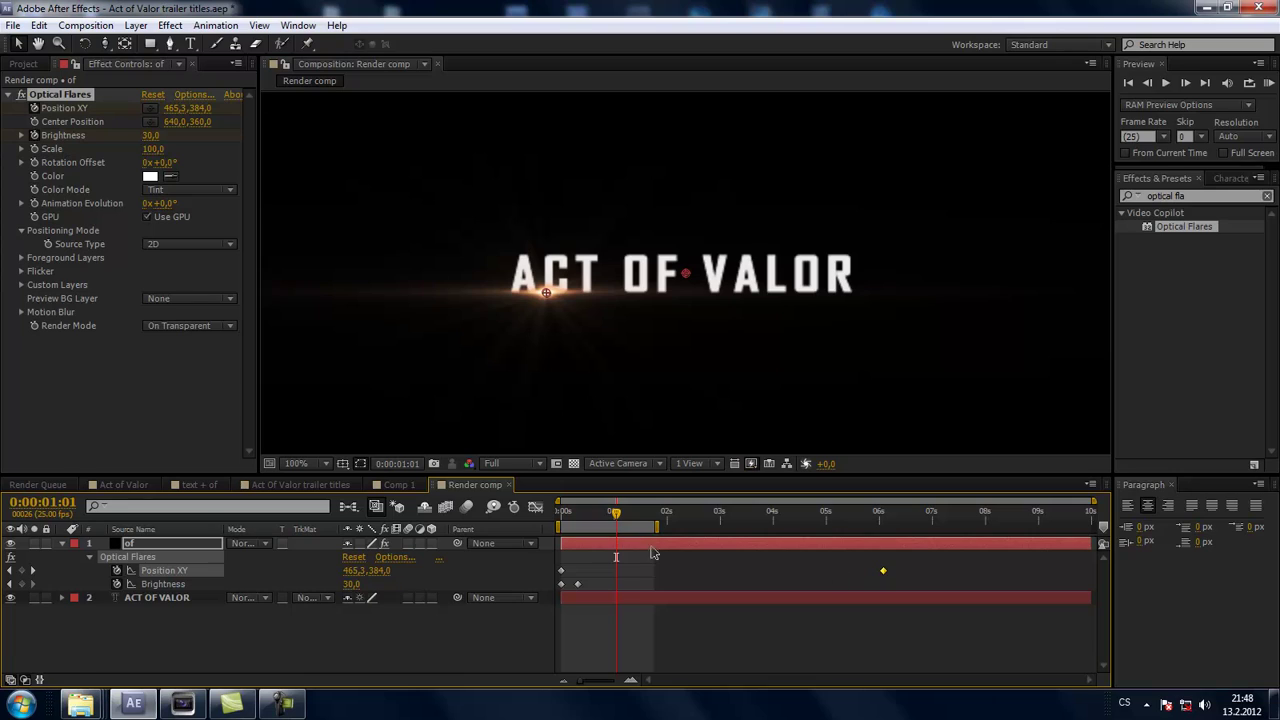
- Extend the preview work area to 4 seconds and review title and flare at frame 24
drag(617, 521, 590, 520)
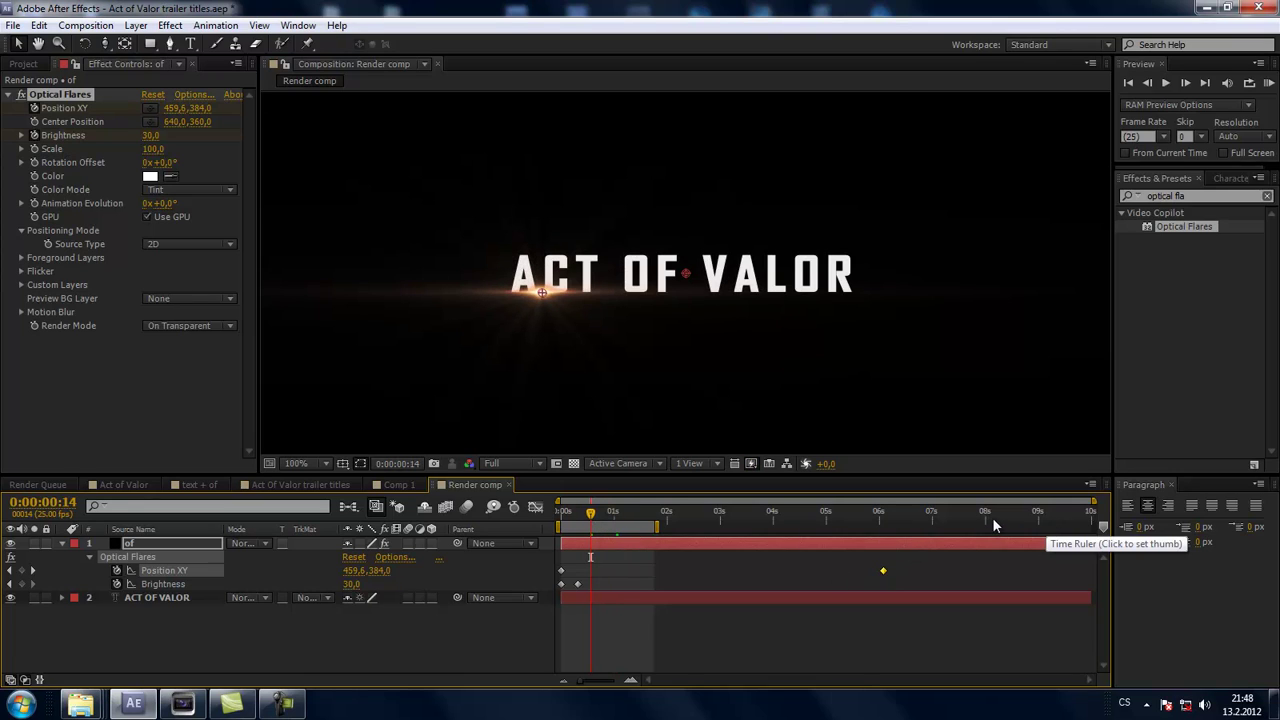
drag(657, 527, 773, 527)
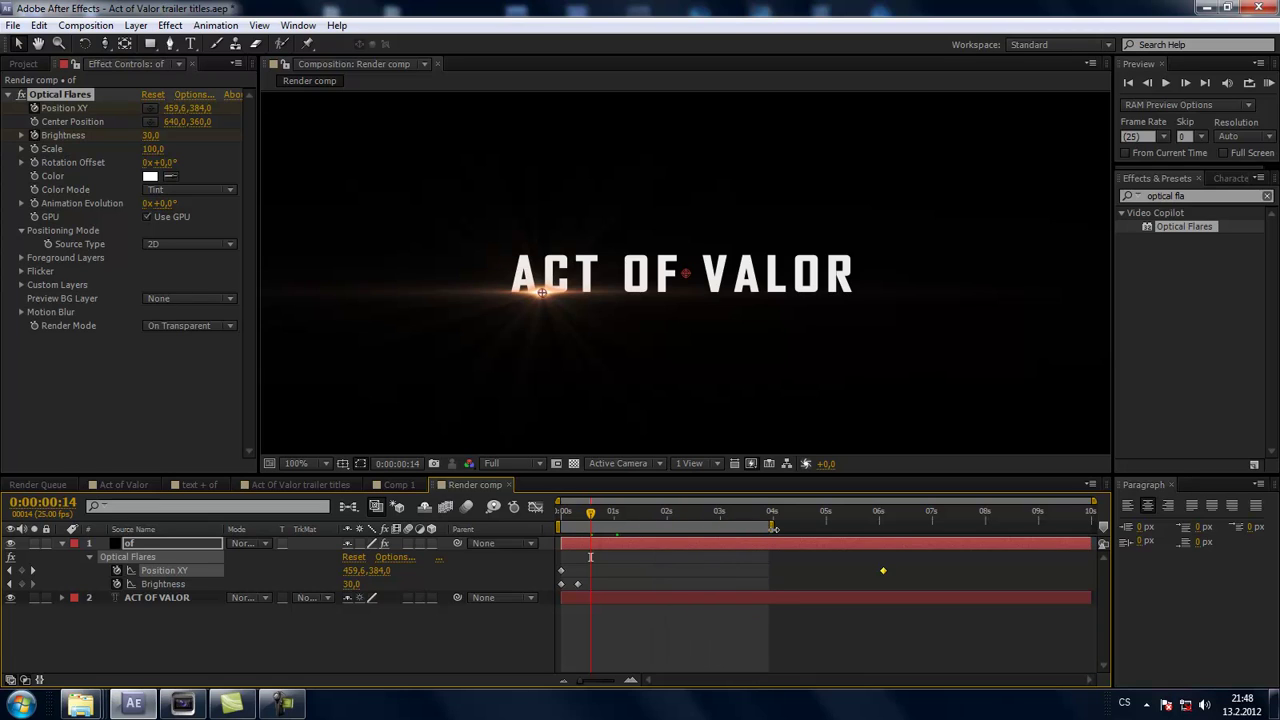
click(625, 515)
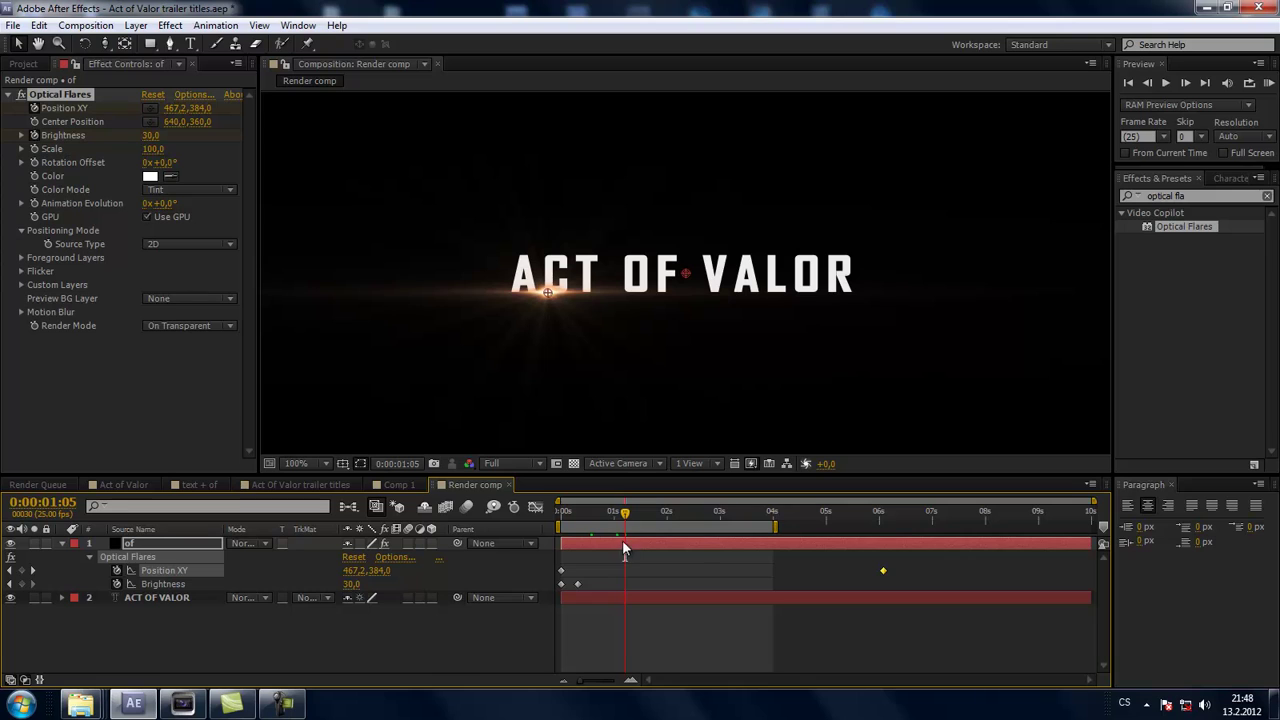
drag(628, 515, 566, 515)
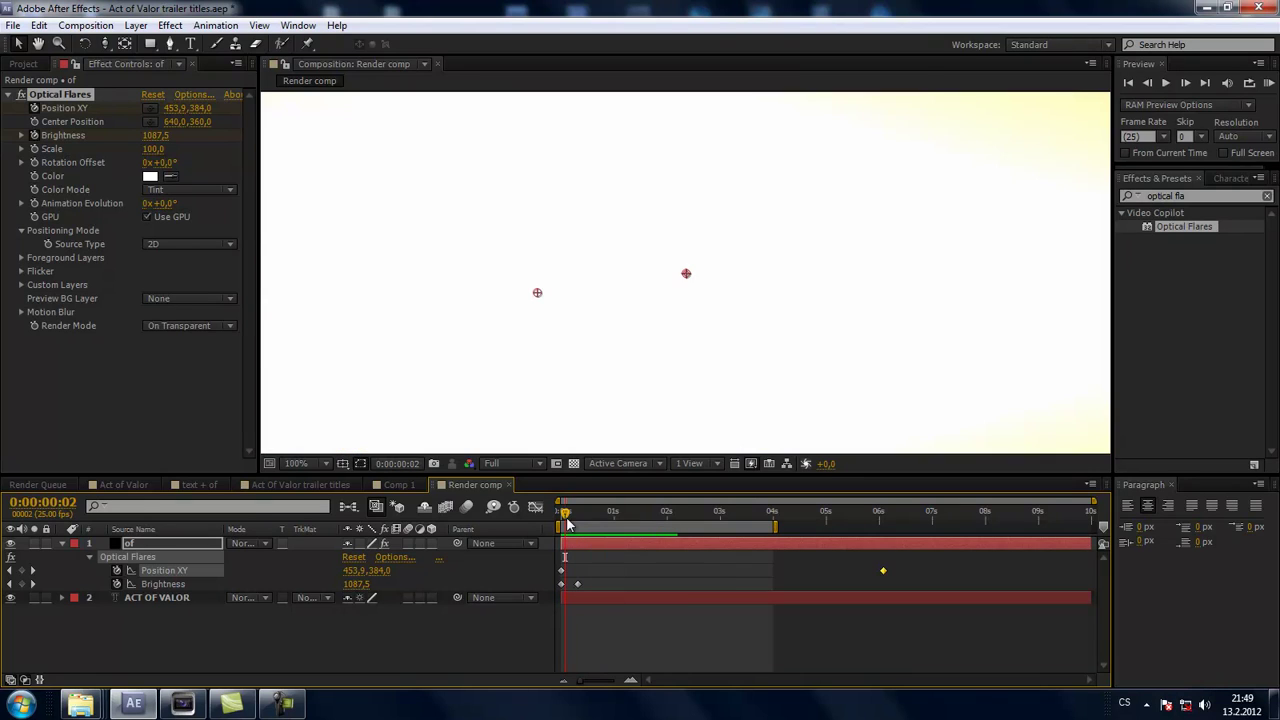
click(352, 636)
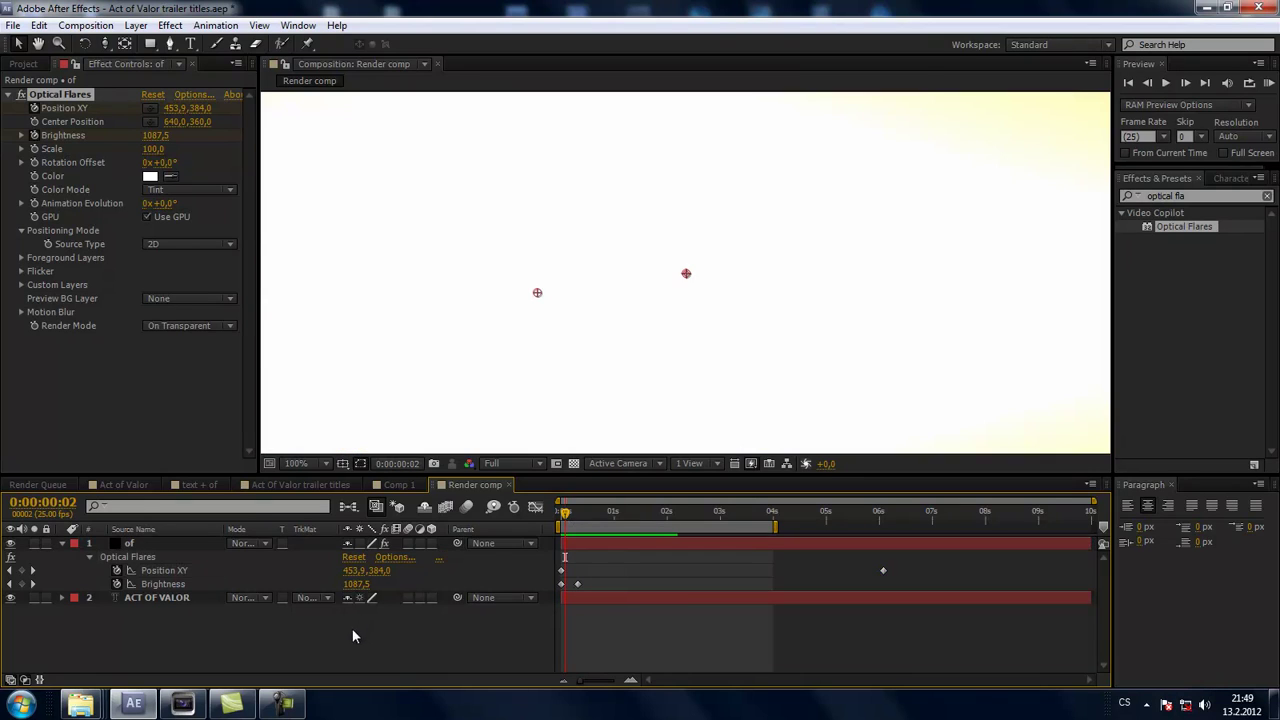
drag(565, 516, 613, 514)
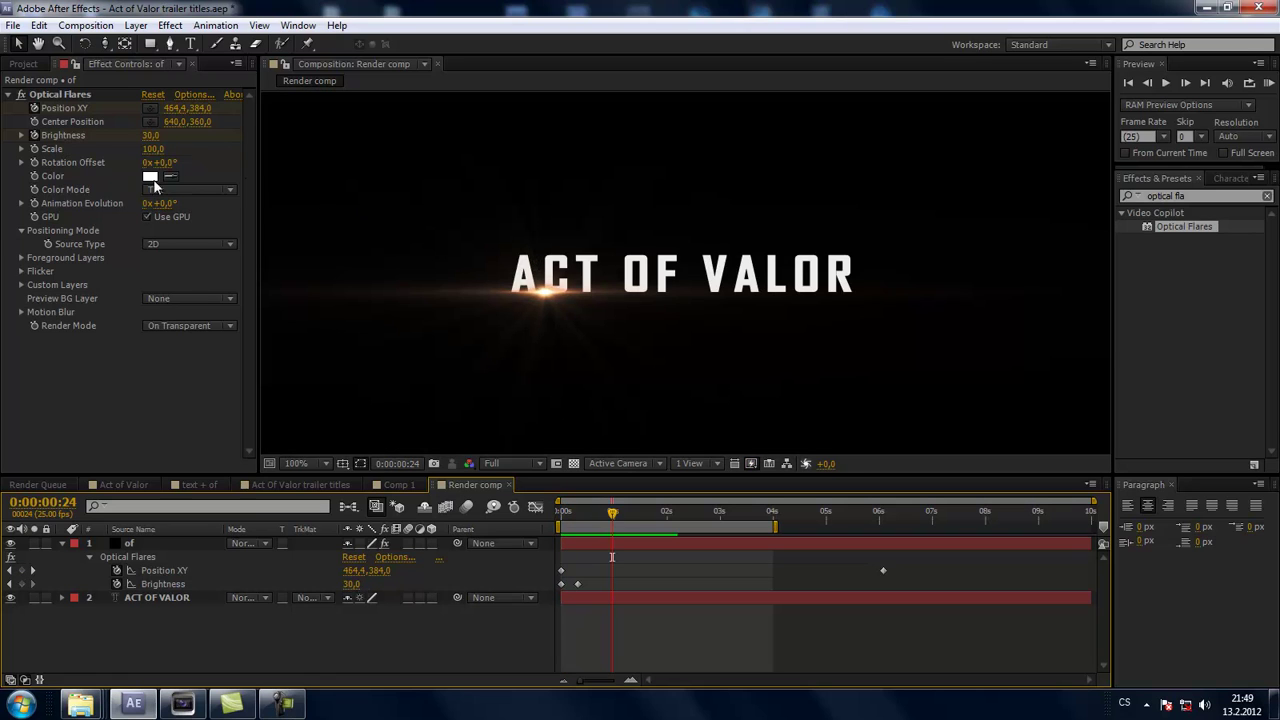
- Change the flare's tint to a dark warm brown, hex 5B5246, and preview it
click(151, 178)
click(42, 338)
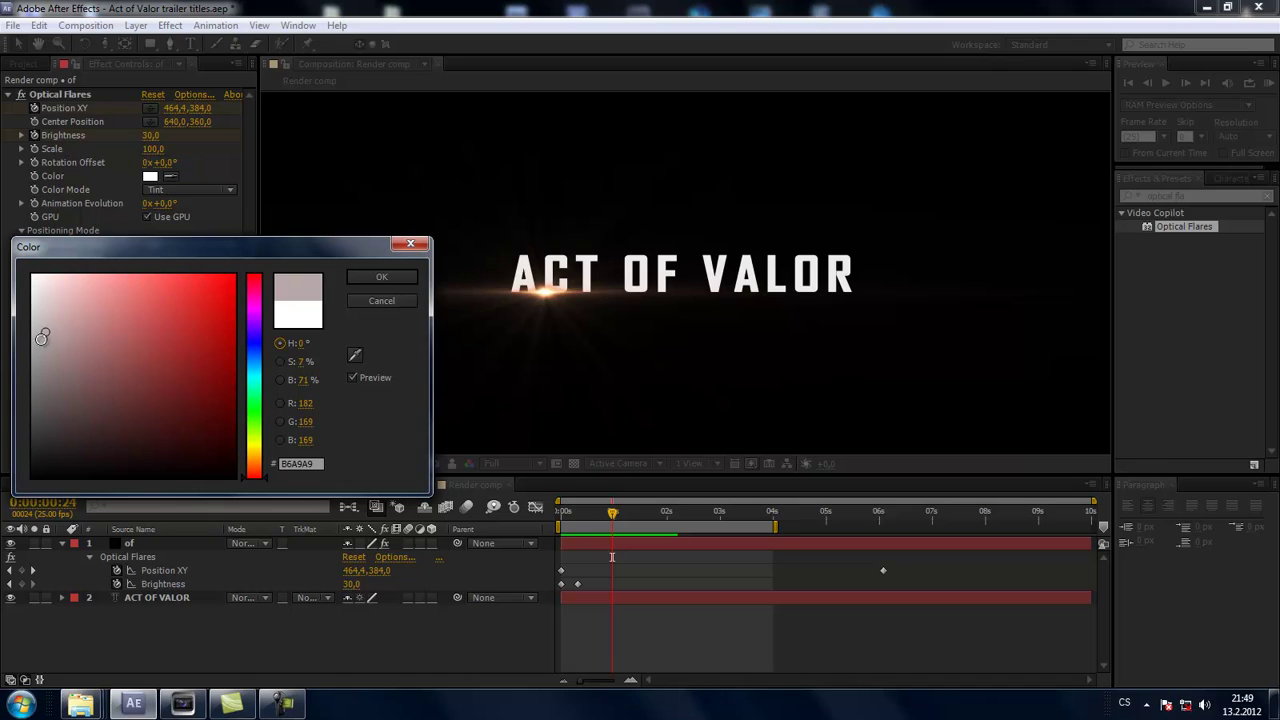
drag(42, 338, 38, 368)
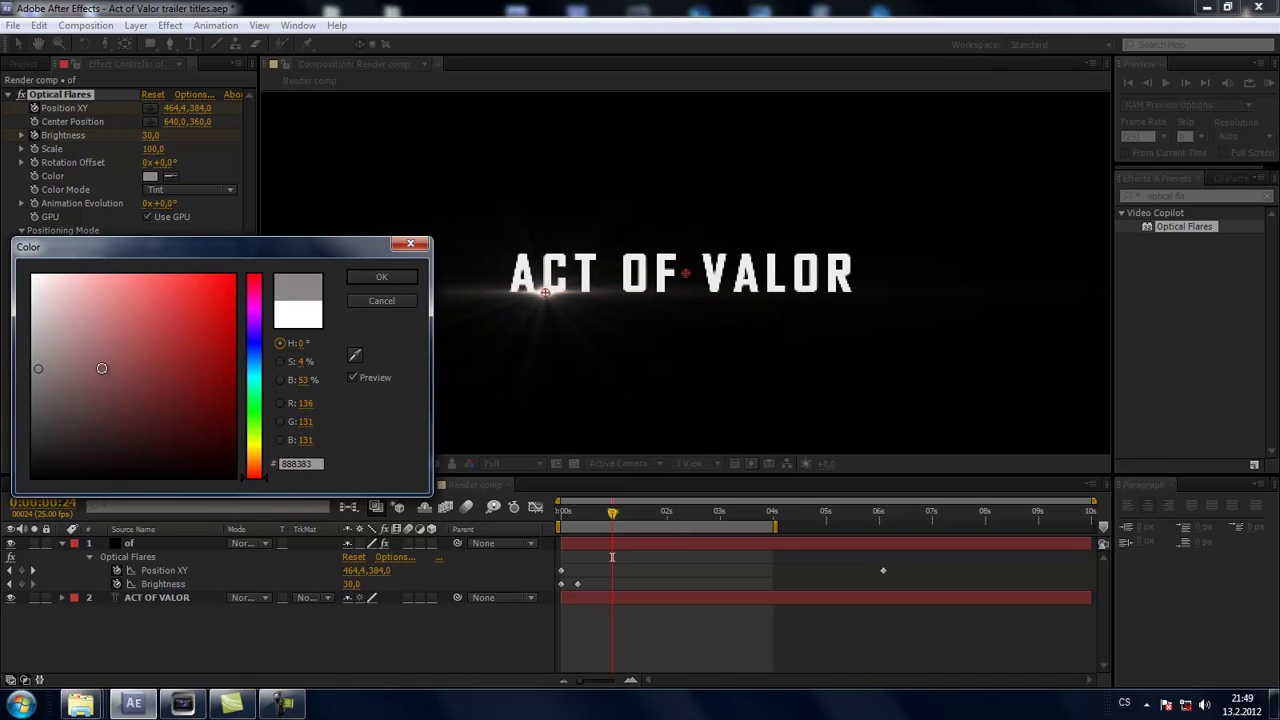
drag(268, 482, 267, 464)
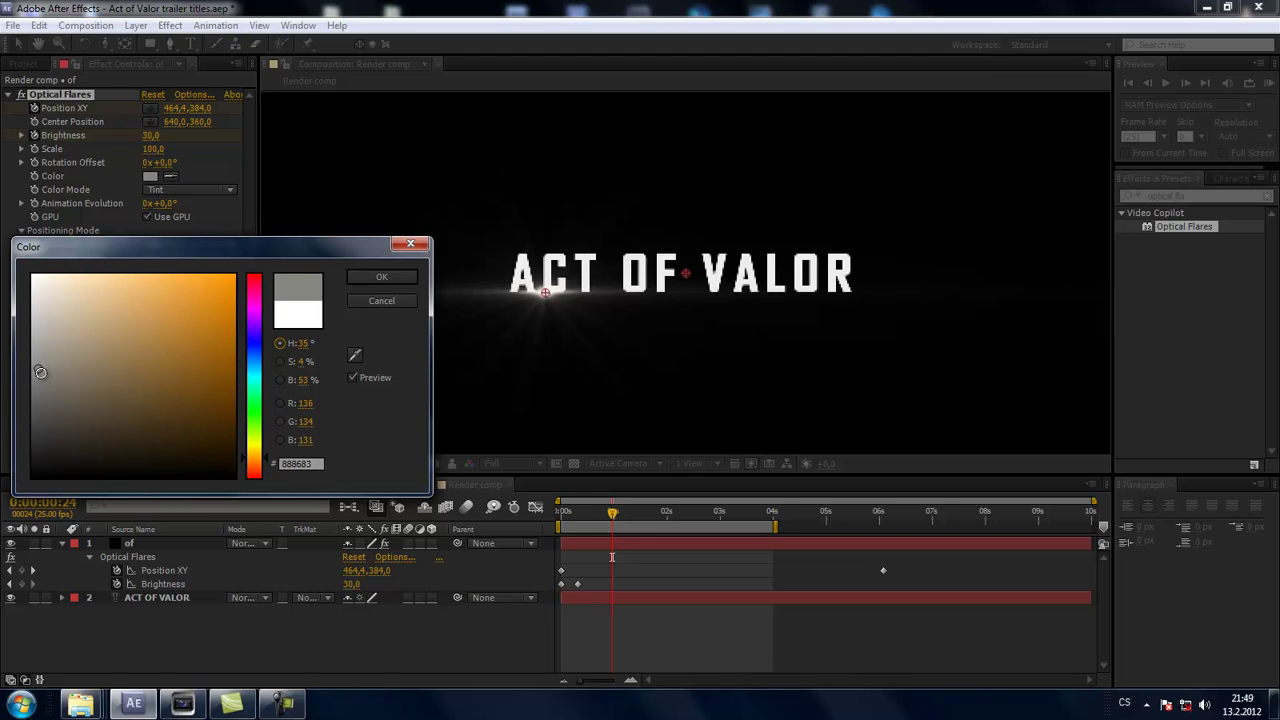
drag(42, 375, 79, 405)
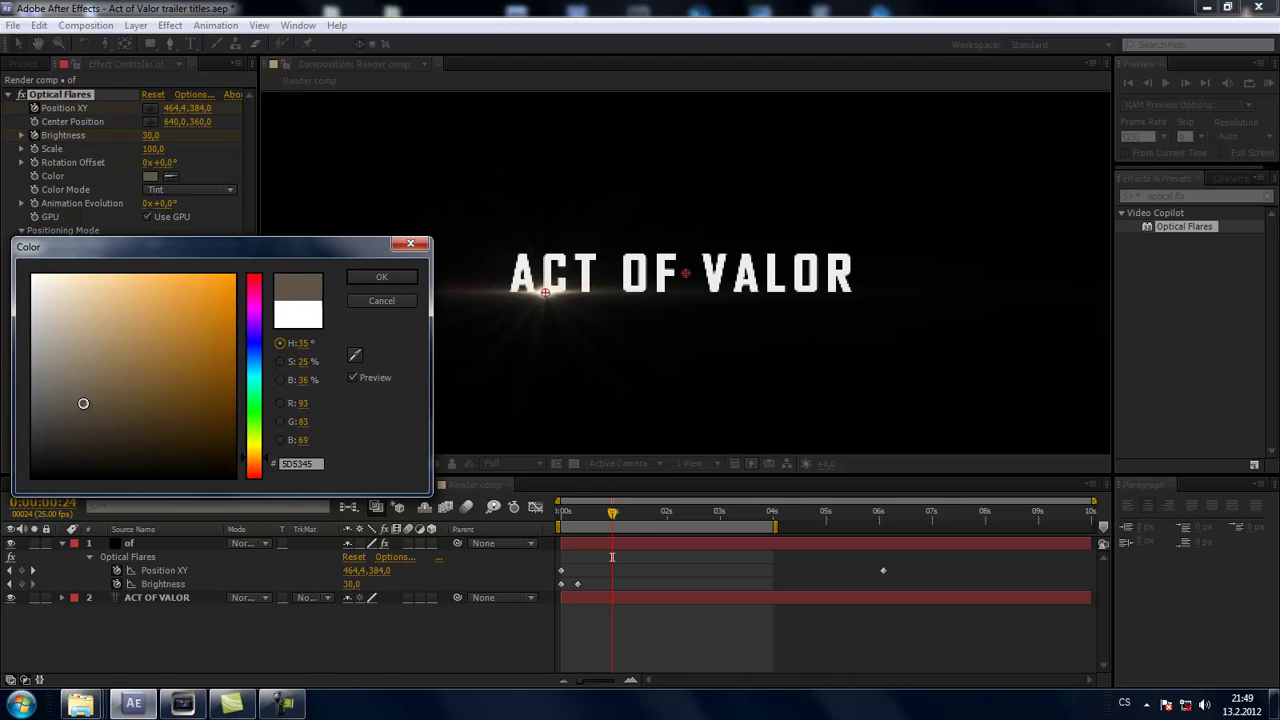
click(379, 277)
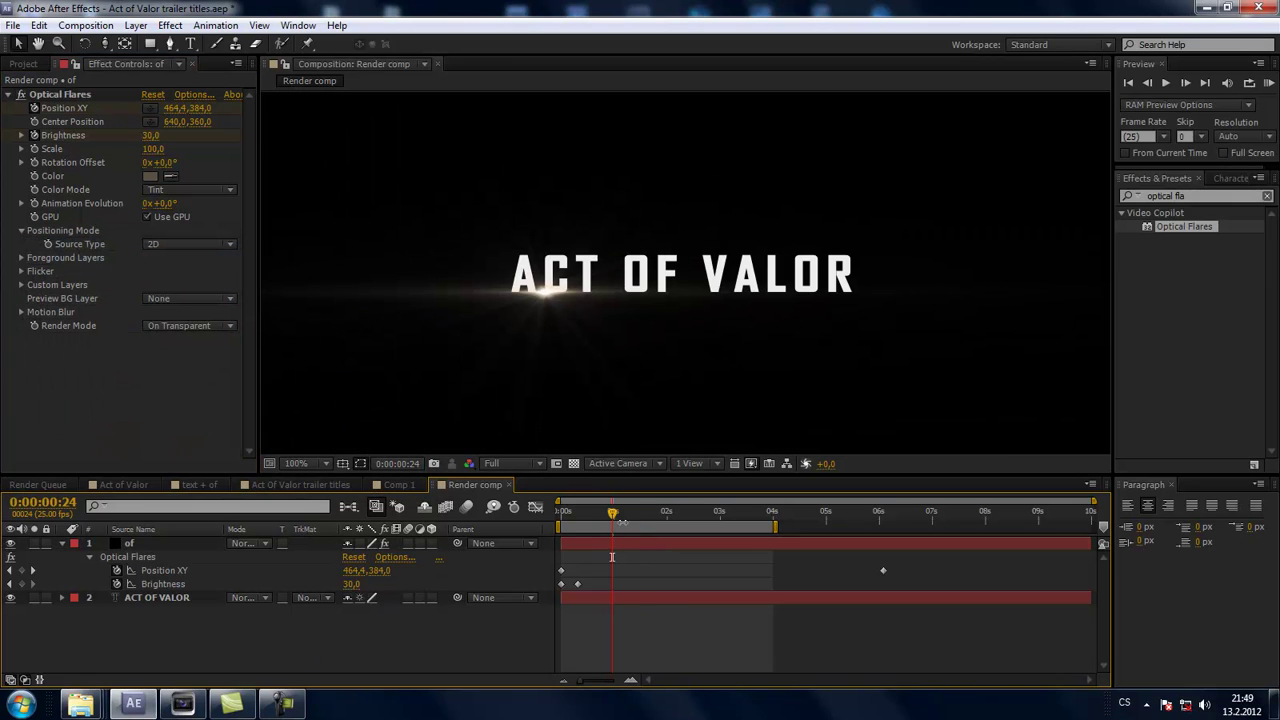
key(KP_0)
- Collapse the flare layer's properties and make both layers 3D
click(63, 544)
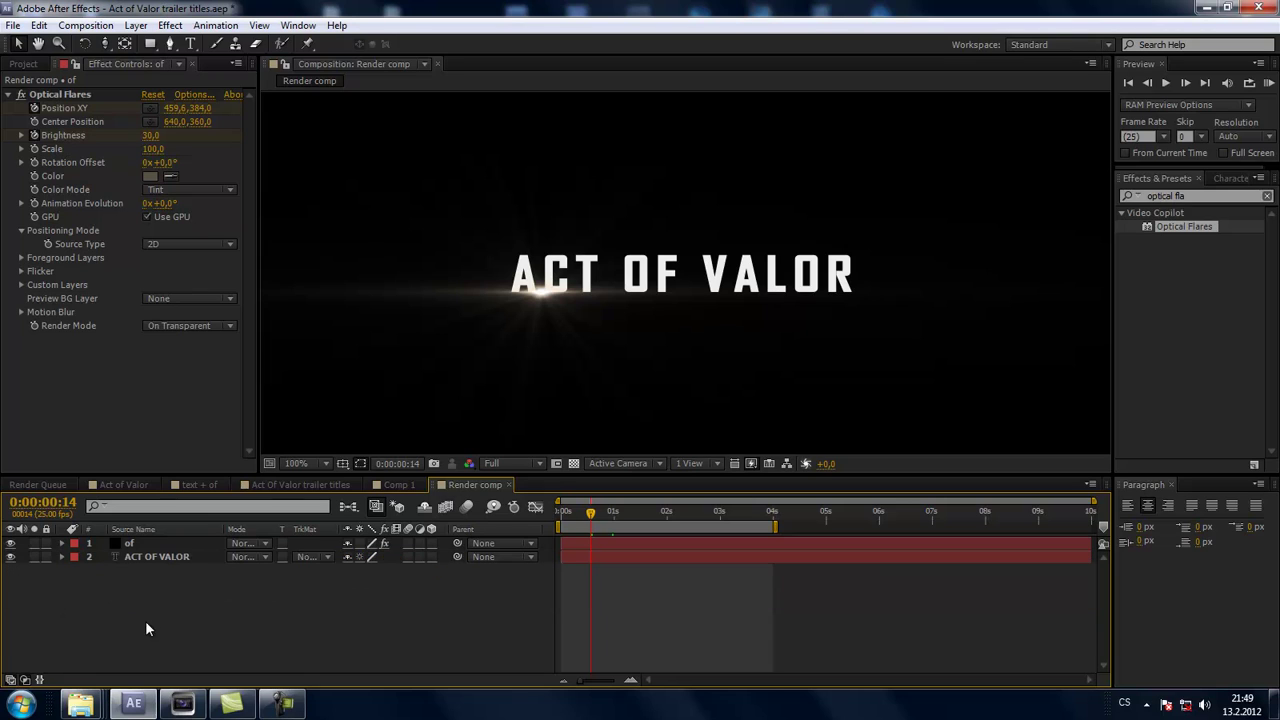
right_click(154, 610)
click(395, 589)
drag(431, 556, 431, 543)
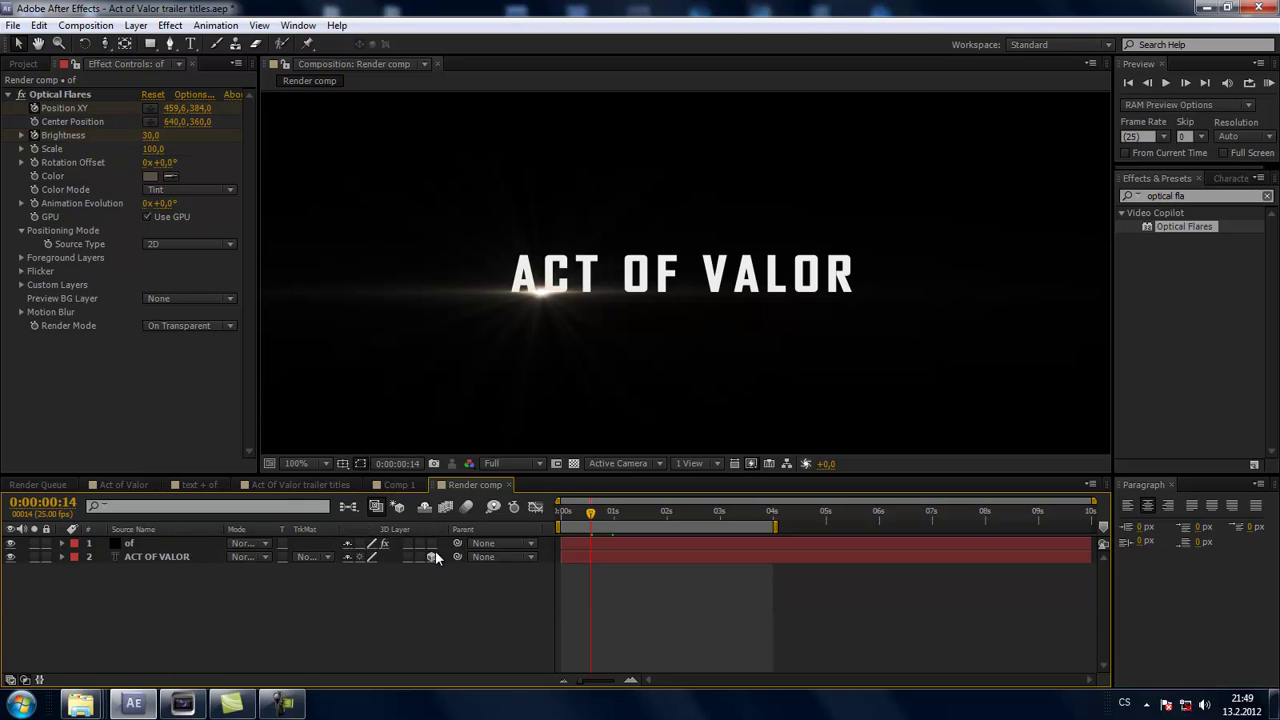
- Add a new 35mm camera layer named Camera 1 to the Render comp
right_click(162, 572)
mouse_move(386, 470)
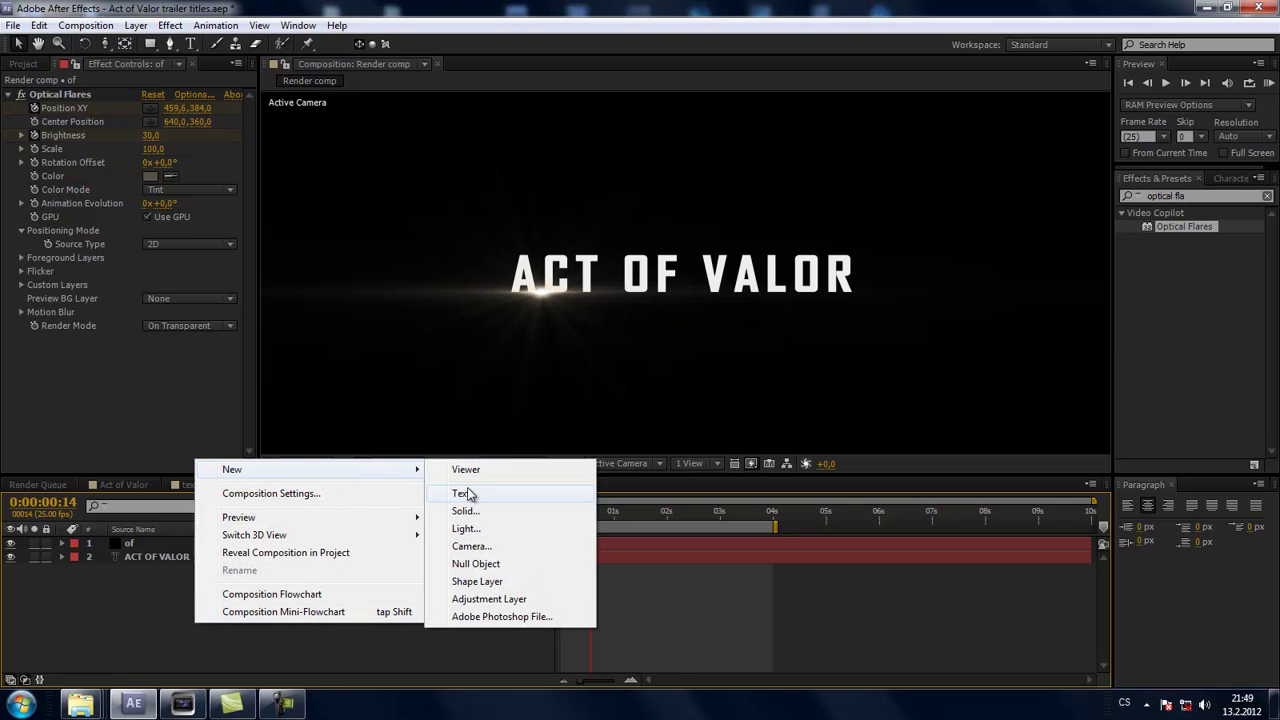
click(470, 546)
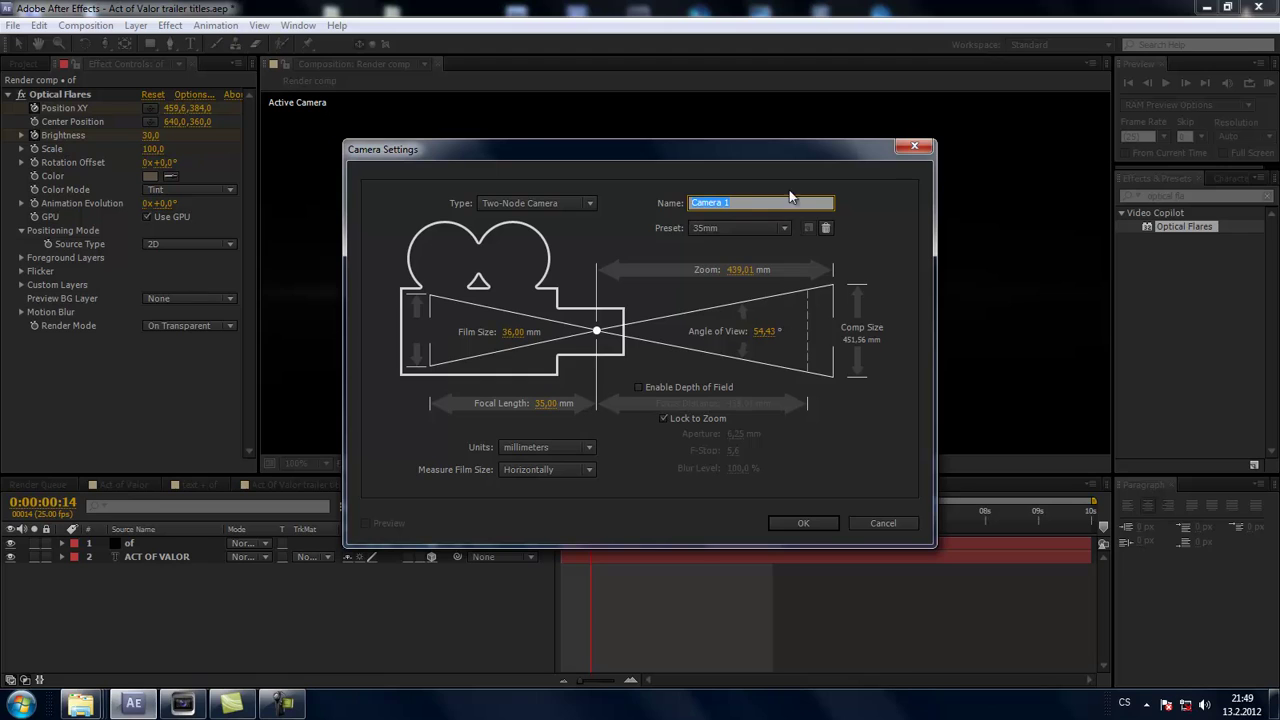
click(800, 522)
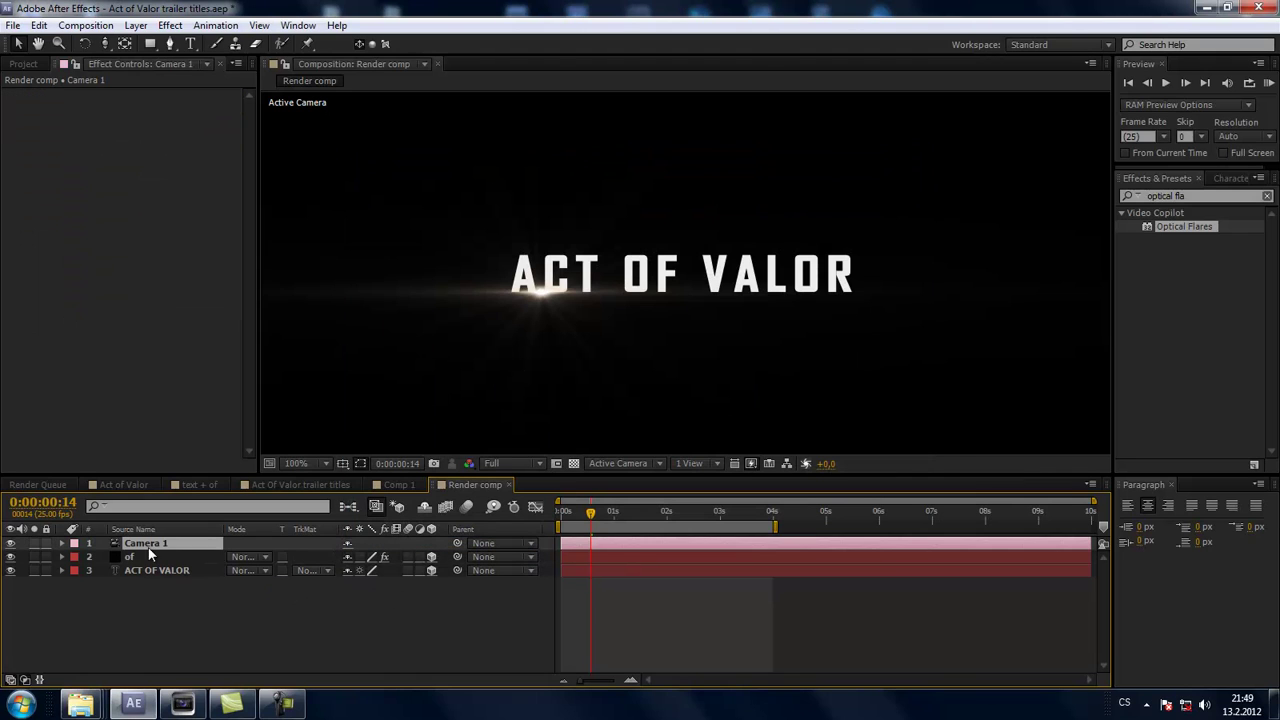
- Set a Camera 1 Position keyframe at 0s, at 640, 360, -1244.4
drag(599, 514, 543, 518)
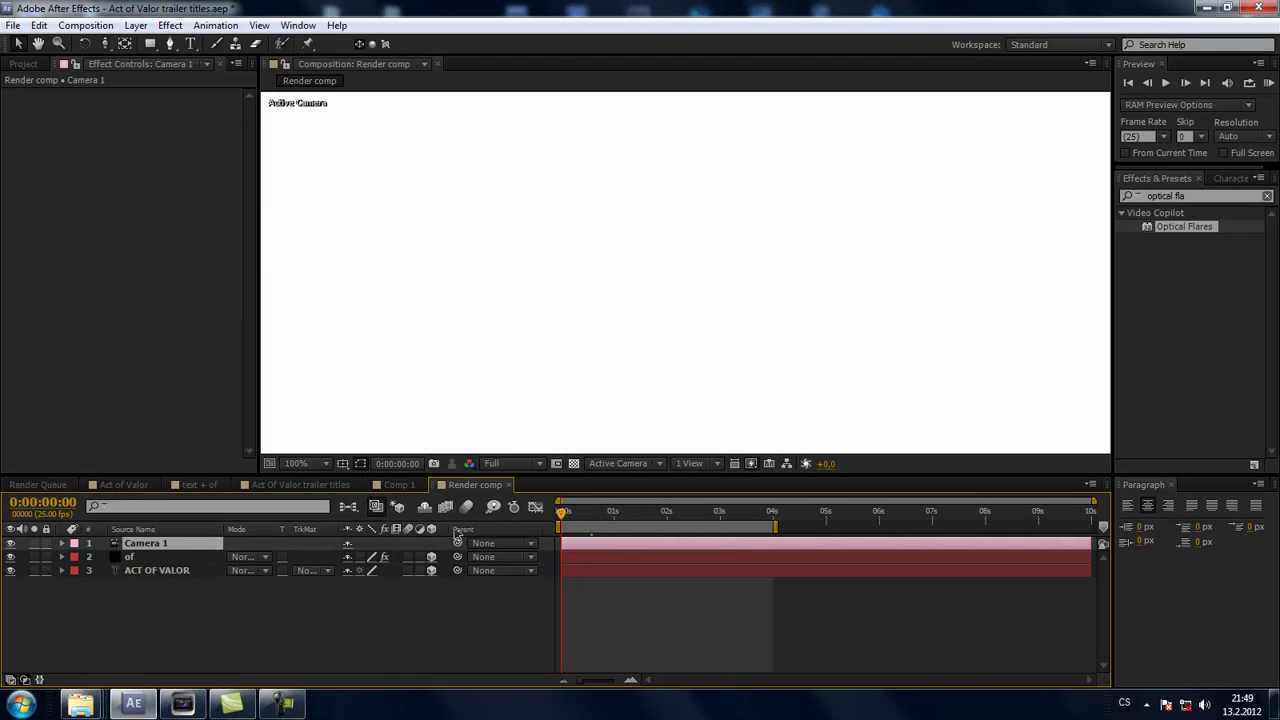
key(p)
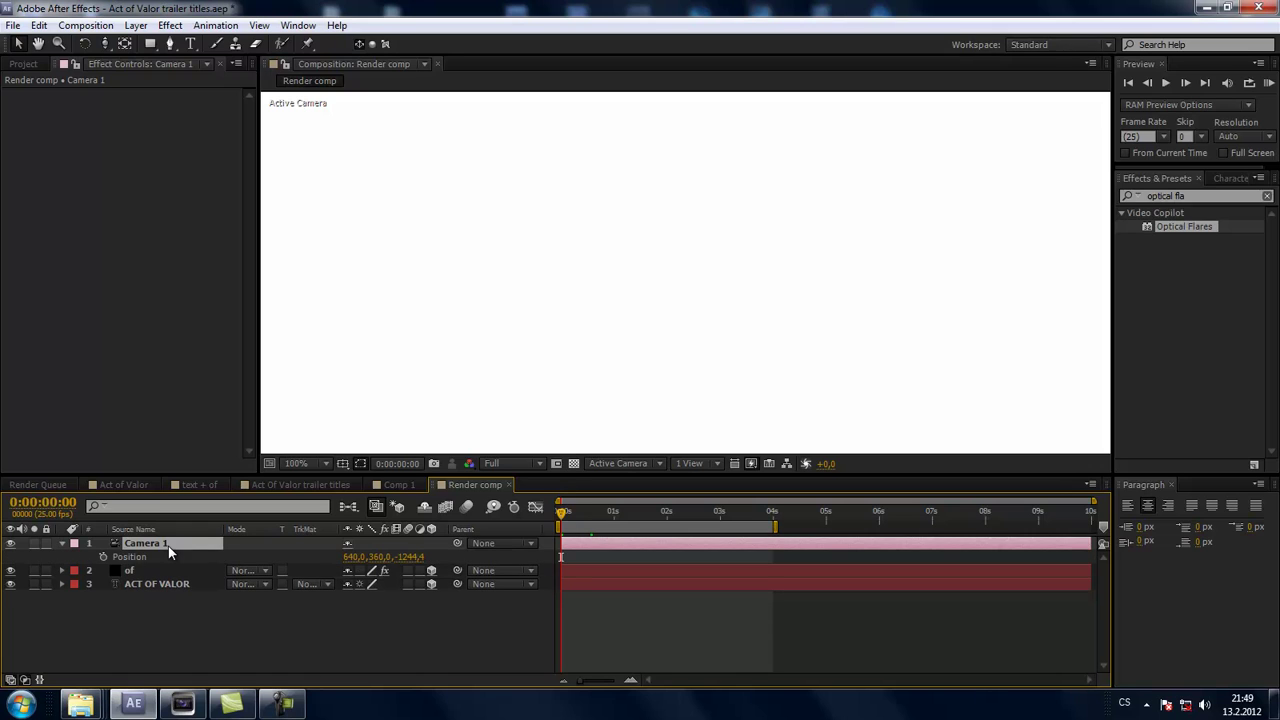
click(103, 556)
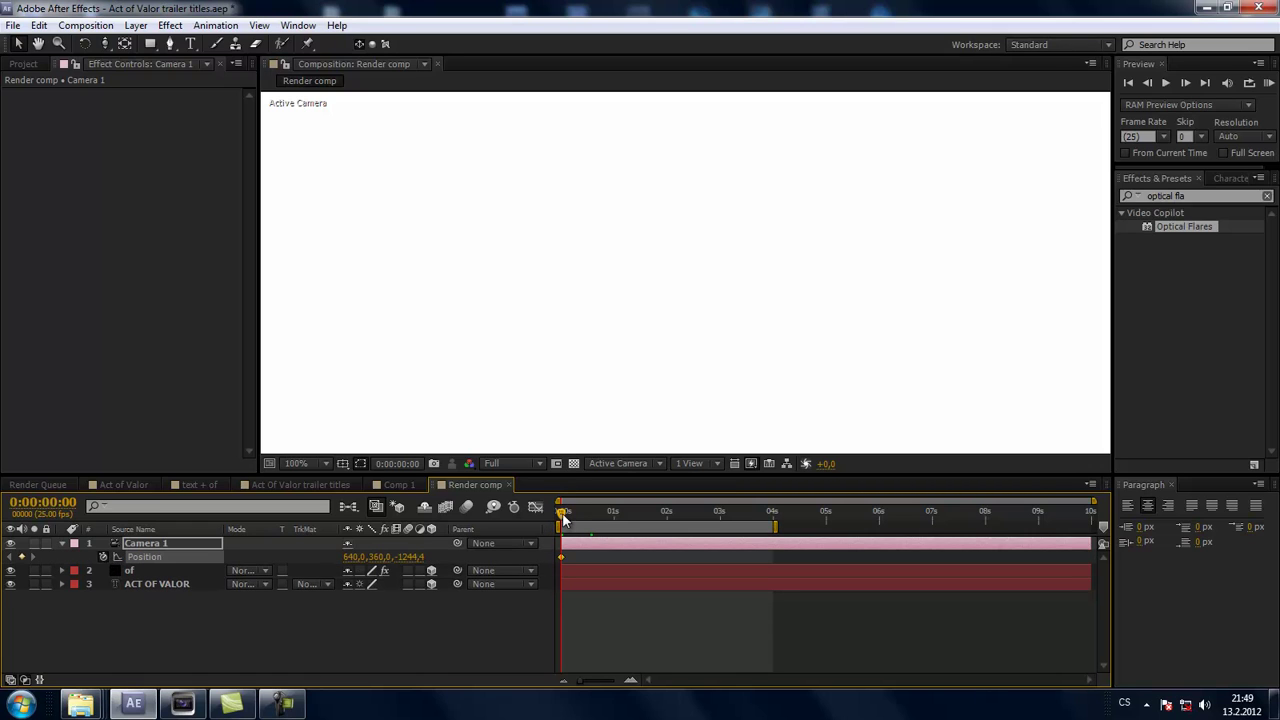
- Dolly the camera toward the title and place the second Position keyframe near 5 seconds
drag(562, 513, 571, 514)
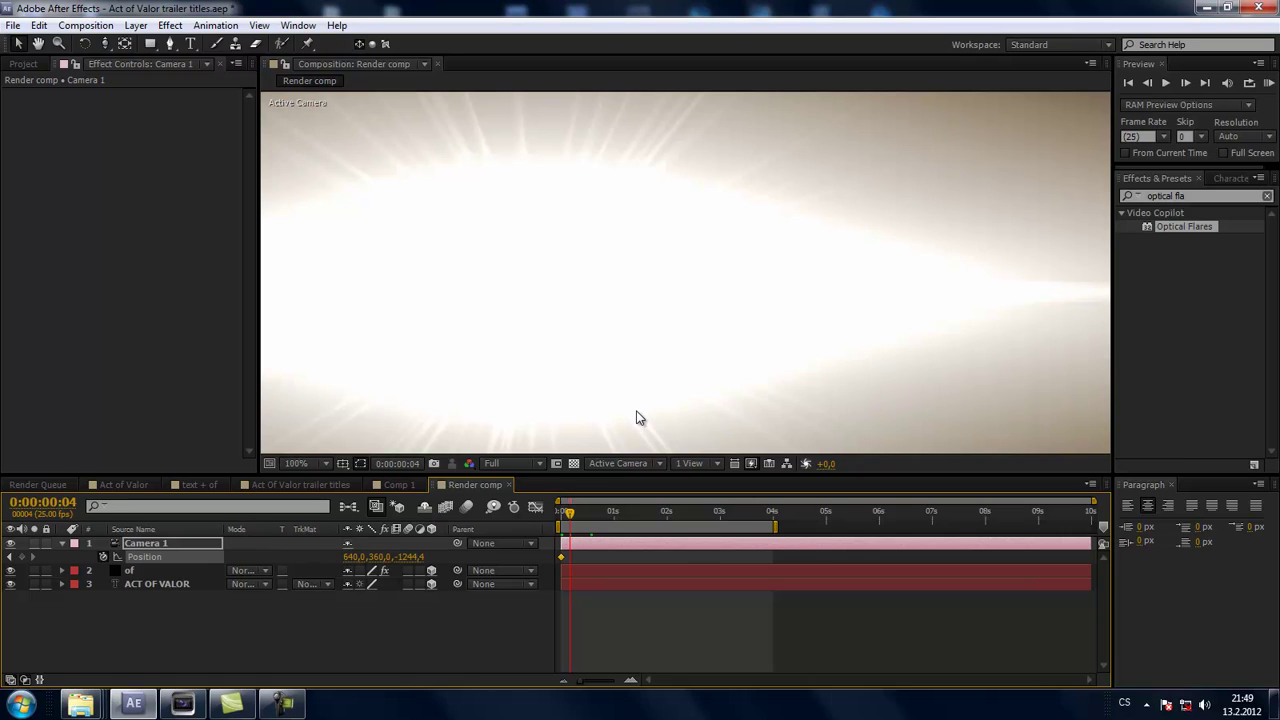
key(c)
drag(666, 415, 667, 390)
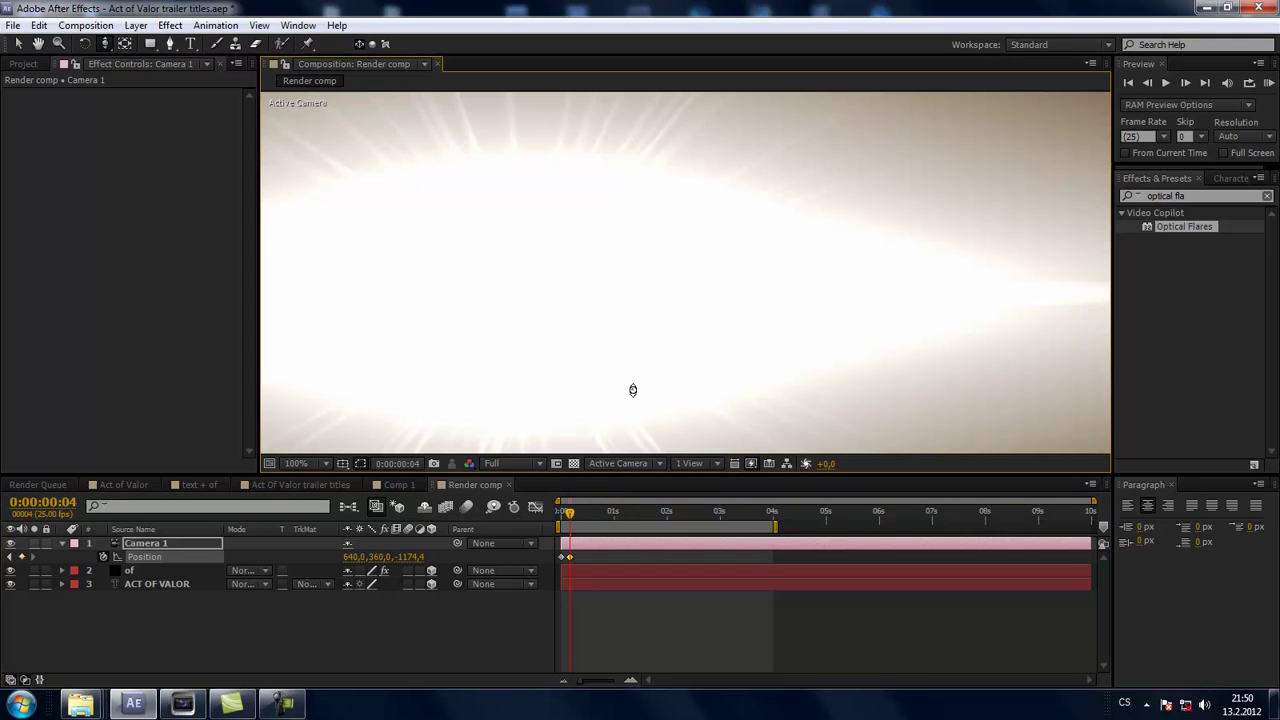
key(c)
key(c)
key(c)
key(c)
key(c)
key(c)
drag(568, 560, 817, 557)
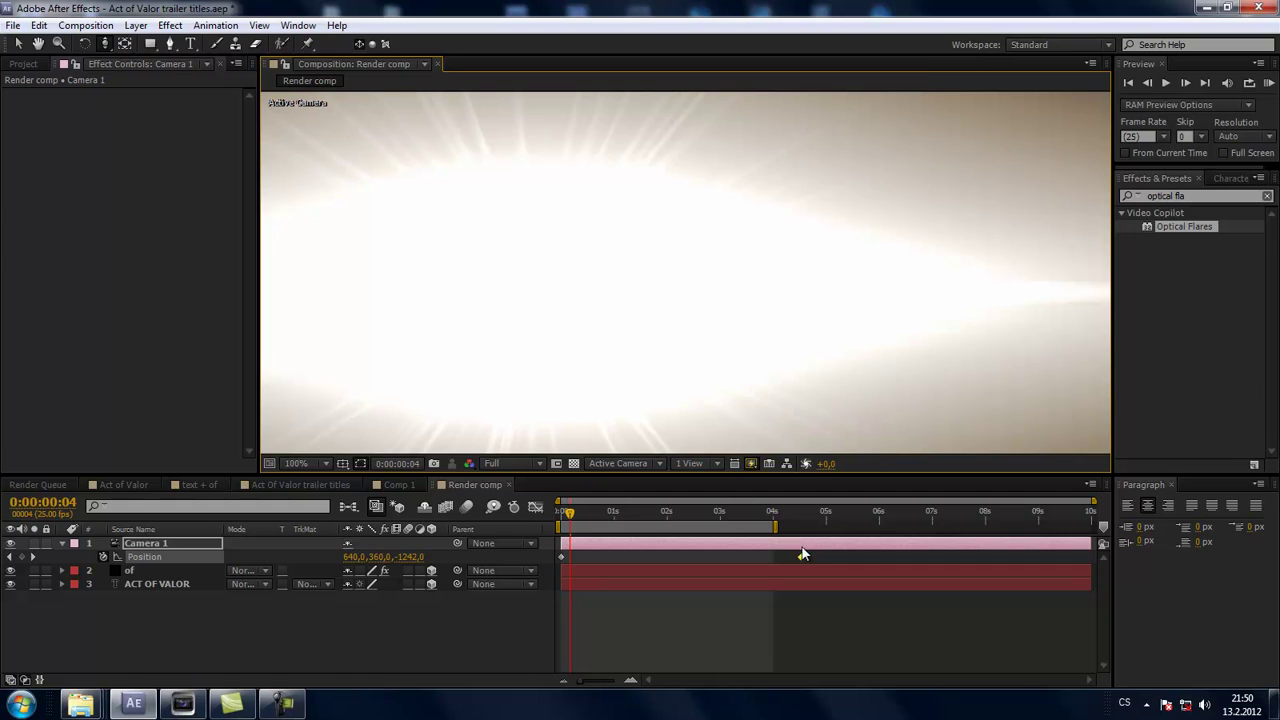
drag(568, 527, 561, 525)
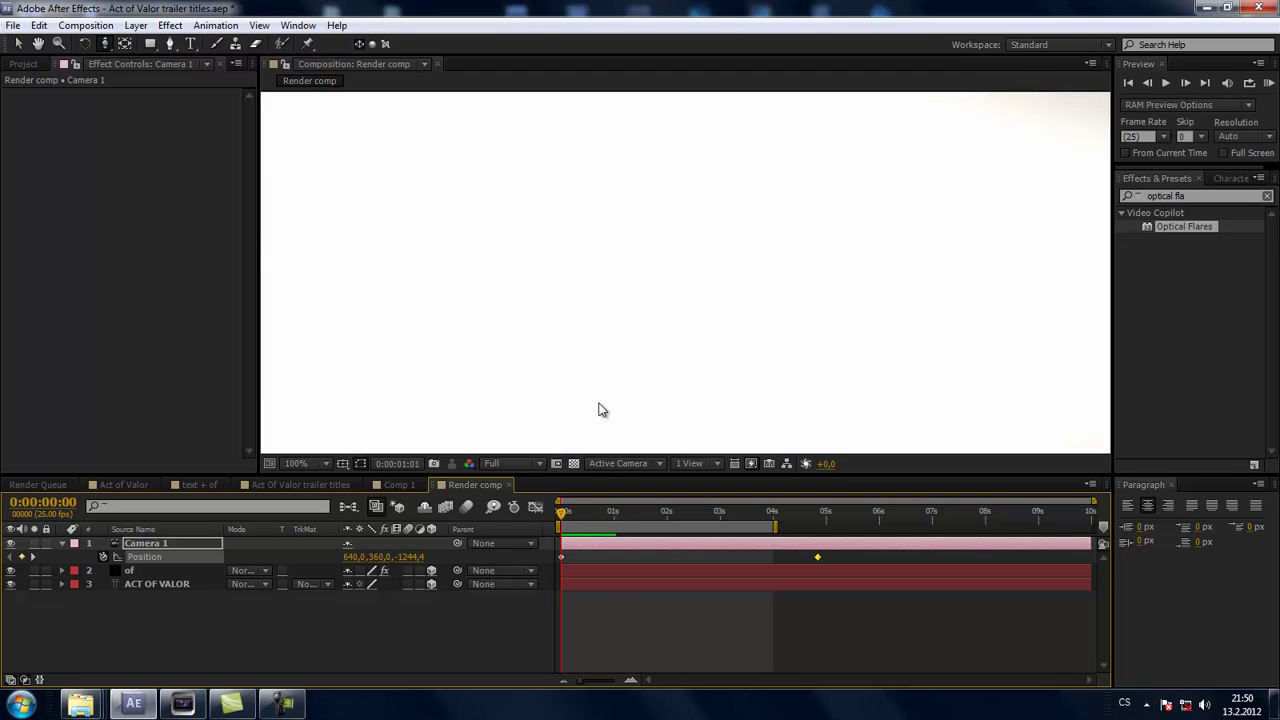
- At the second Position keyframe, dolly the camera closer to Z -1144.2
key(c)
key(comma)
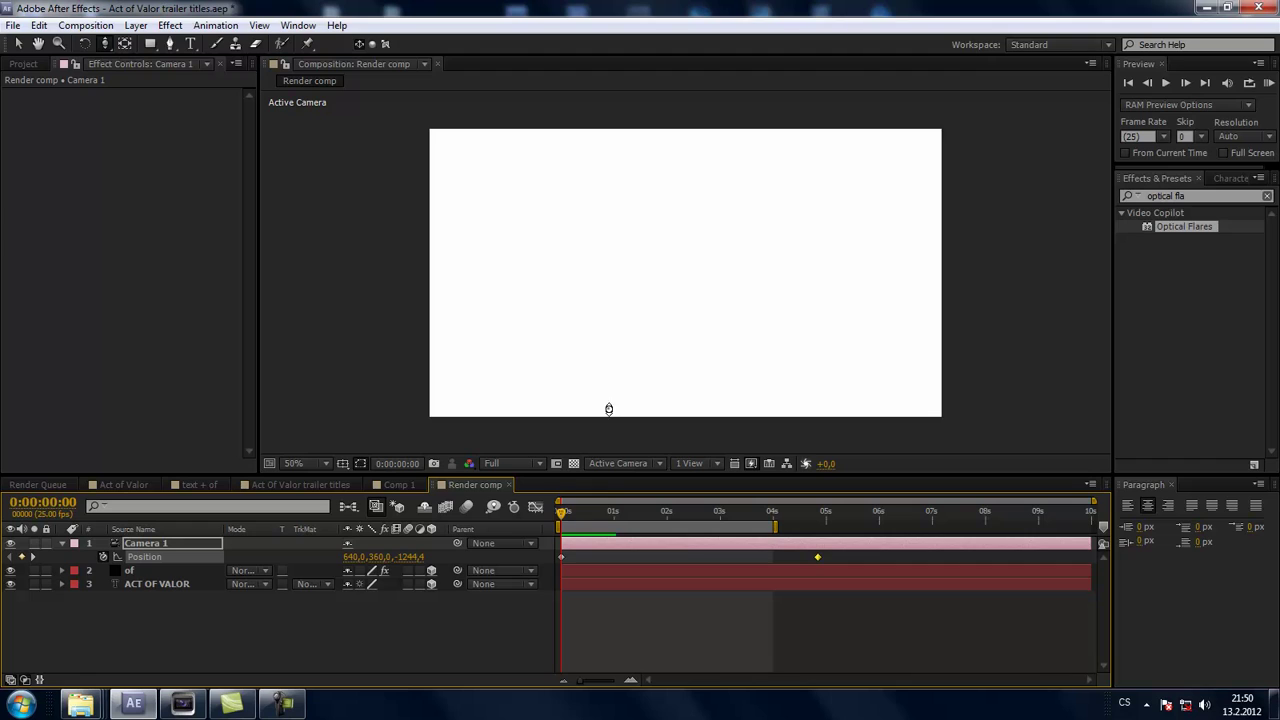
drag(568, 520, 770, 527)
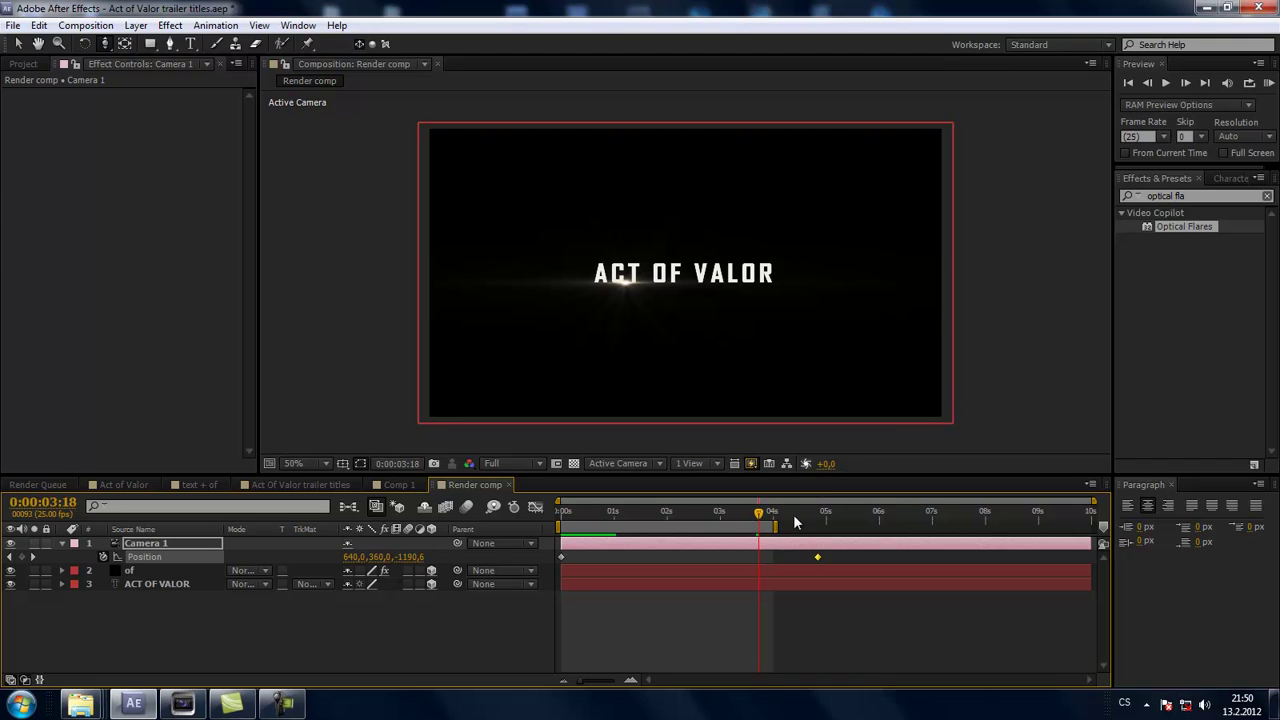
drag(757, 515, 818, 516)
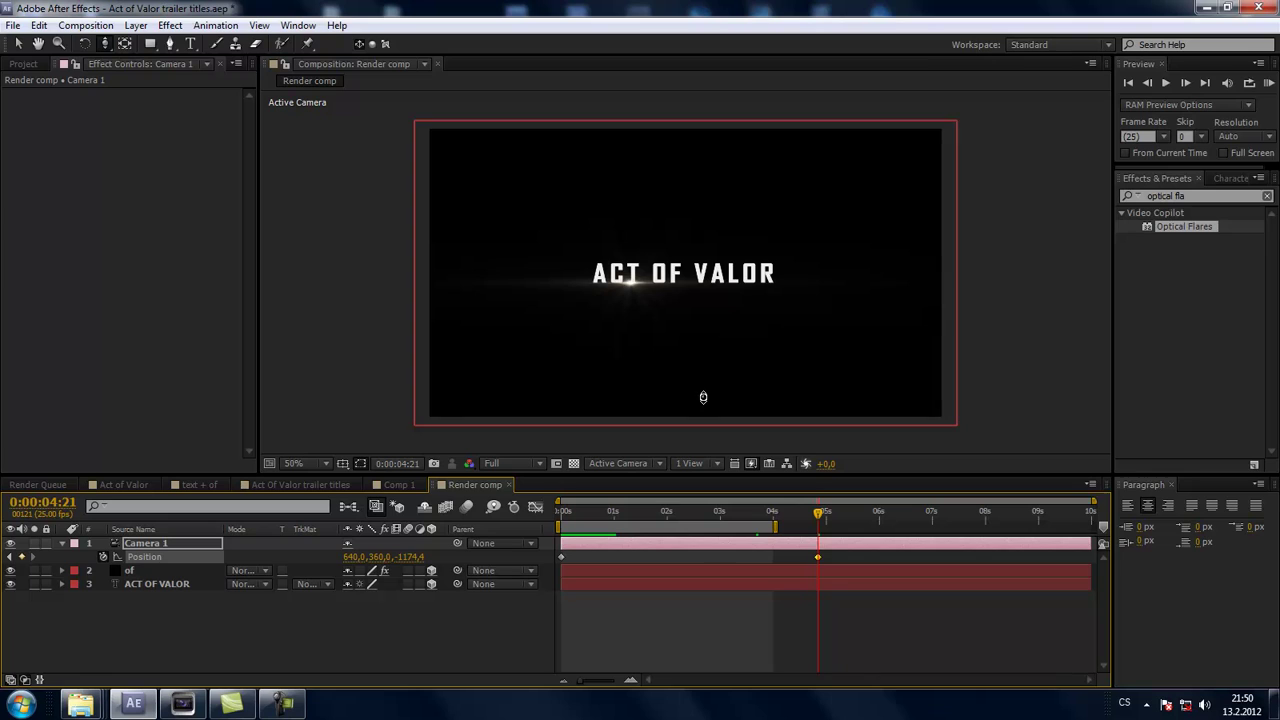
drag(706, 386, 697, 386)
- Scrub through the push-in at 100% zoom, then deselect and collapse Camera 1
drag(818, 520, 708, 520)
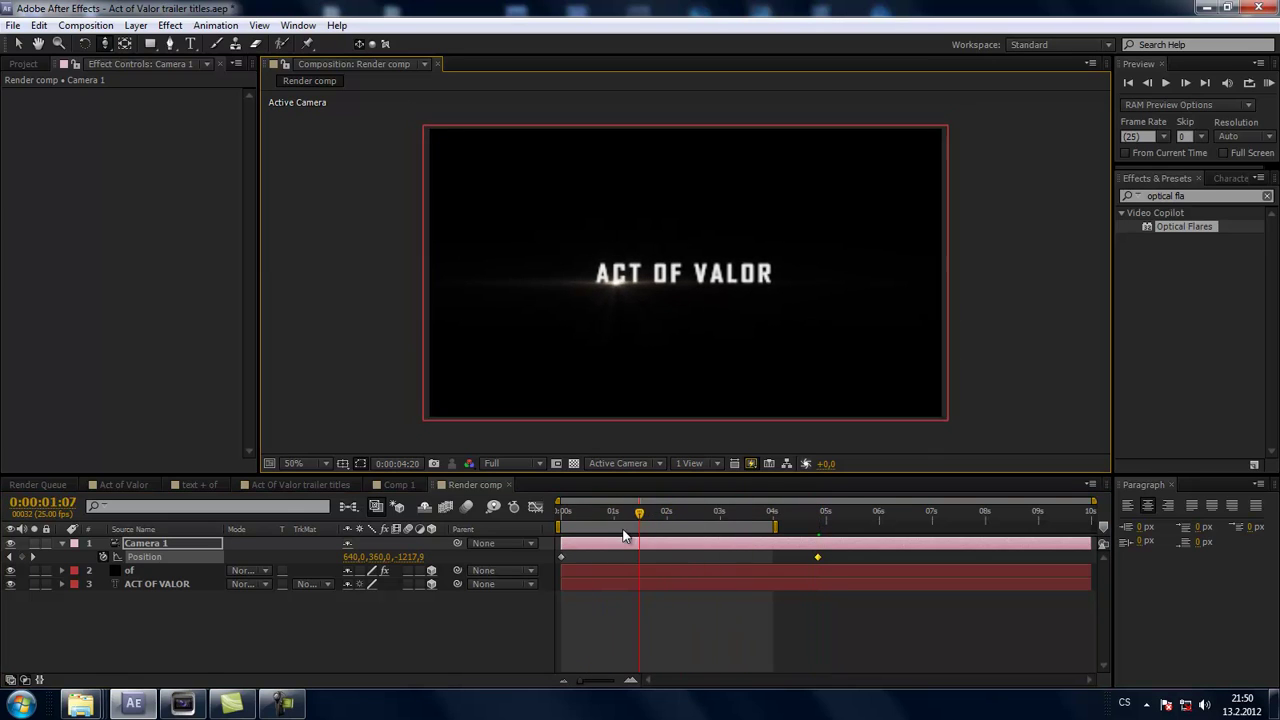
drag(740, 526, 761, 520)
key(slash)
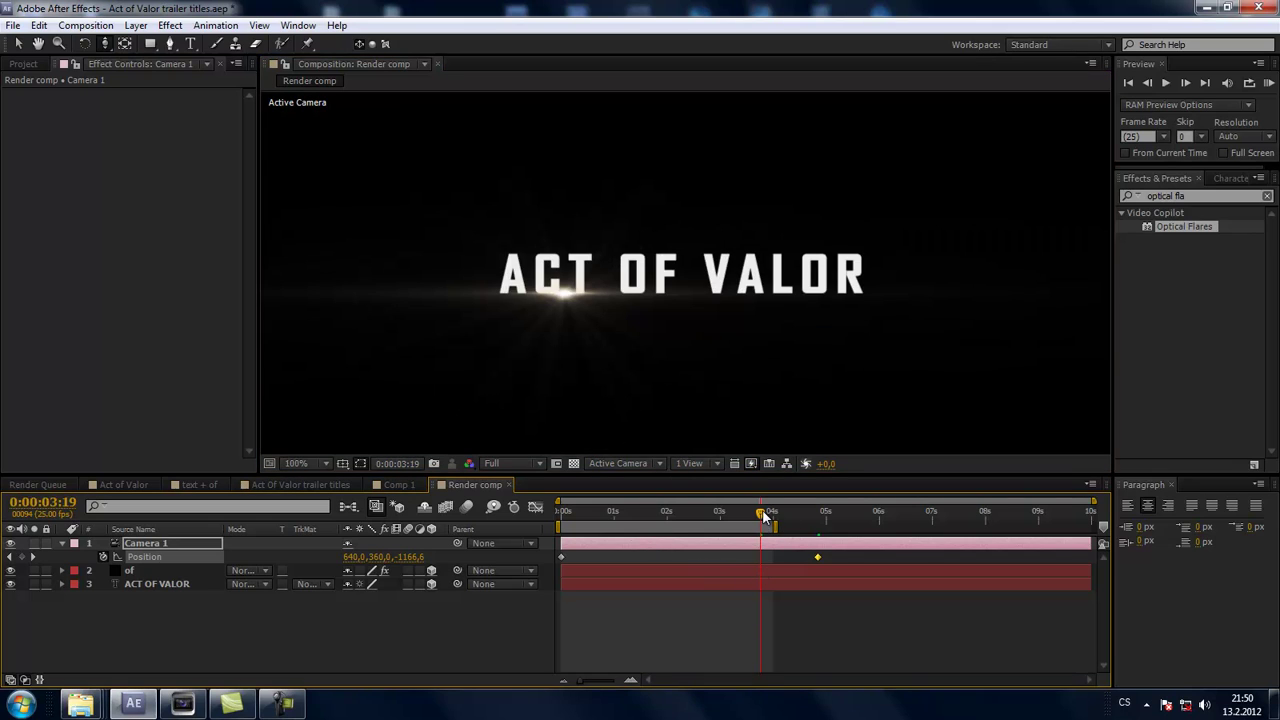
drag(766, 521, 585, 530)
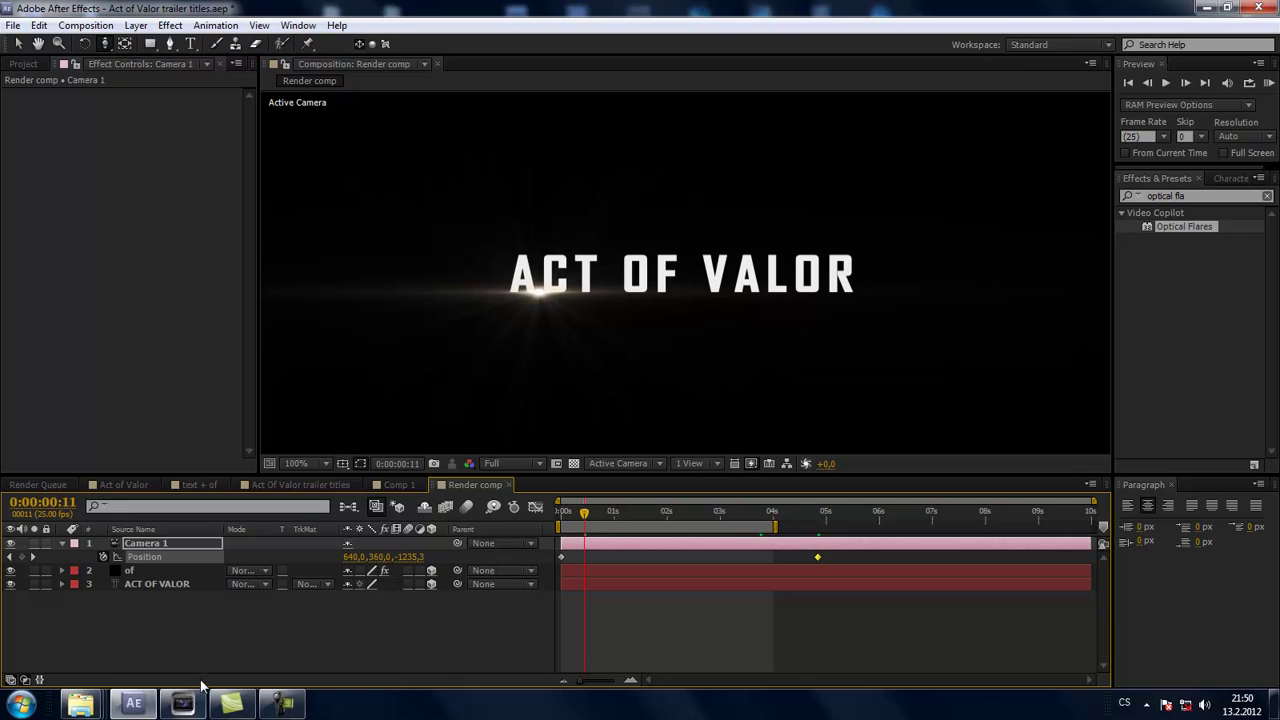
click(229, 658)
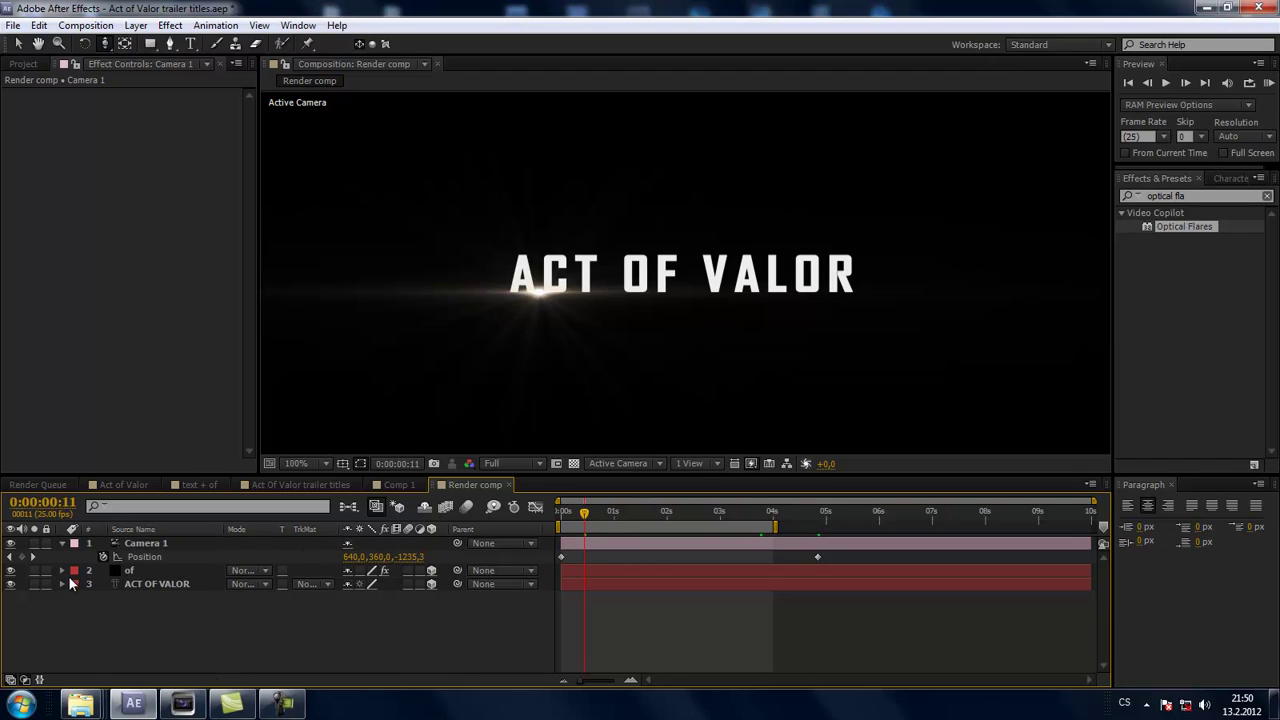
click(63, 544)
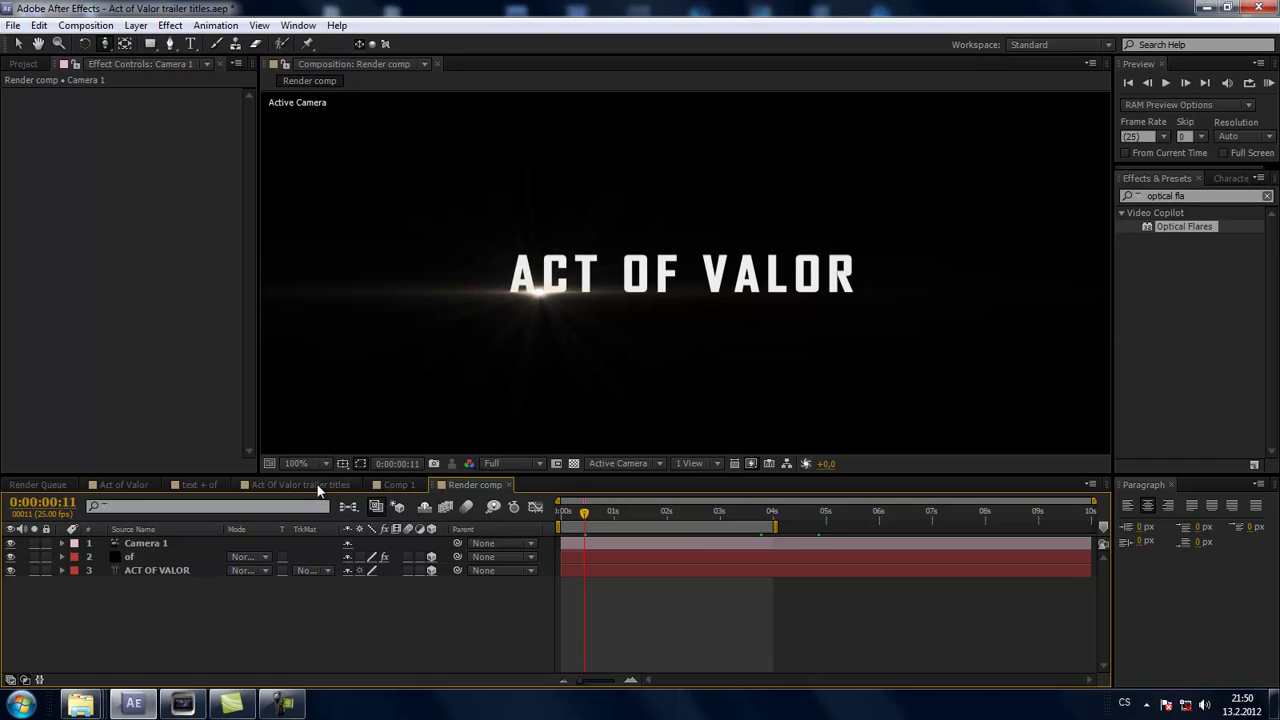
- In the 'text + of' comp, select ACT OF VALOR and make layer 5's grunge texture visible
click(194, 488)
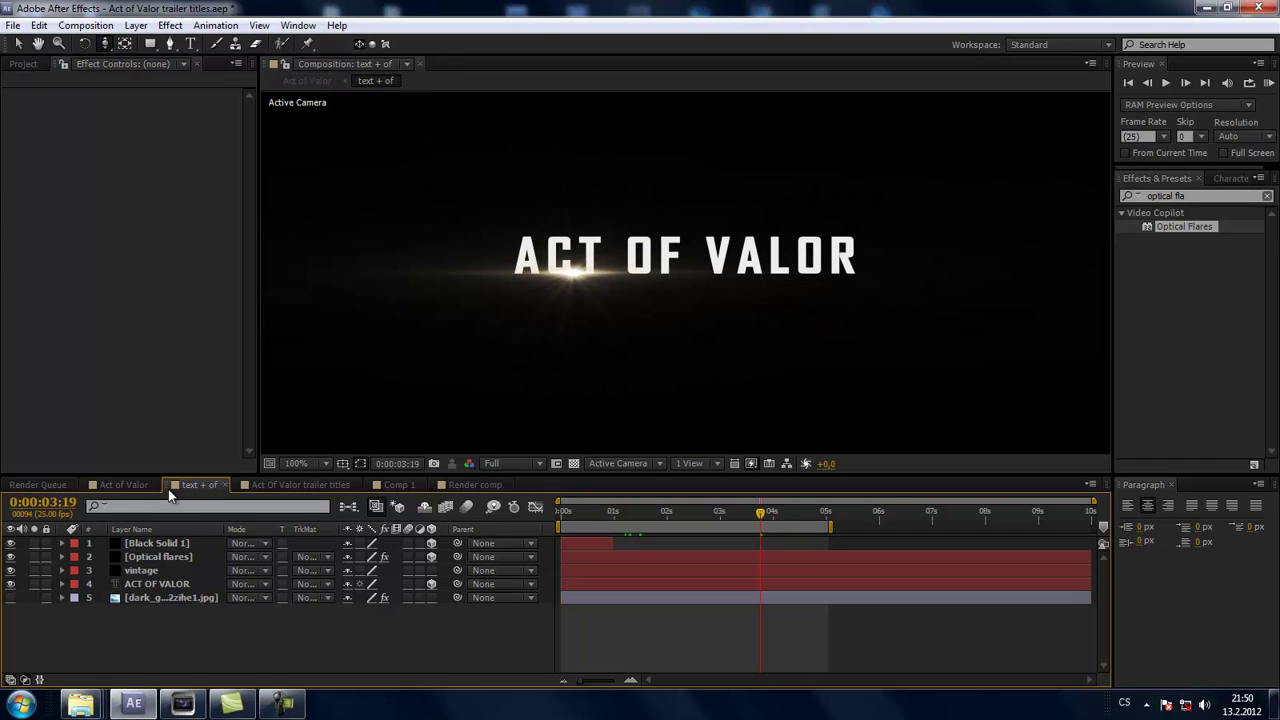
click(142, 585)
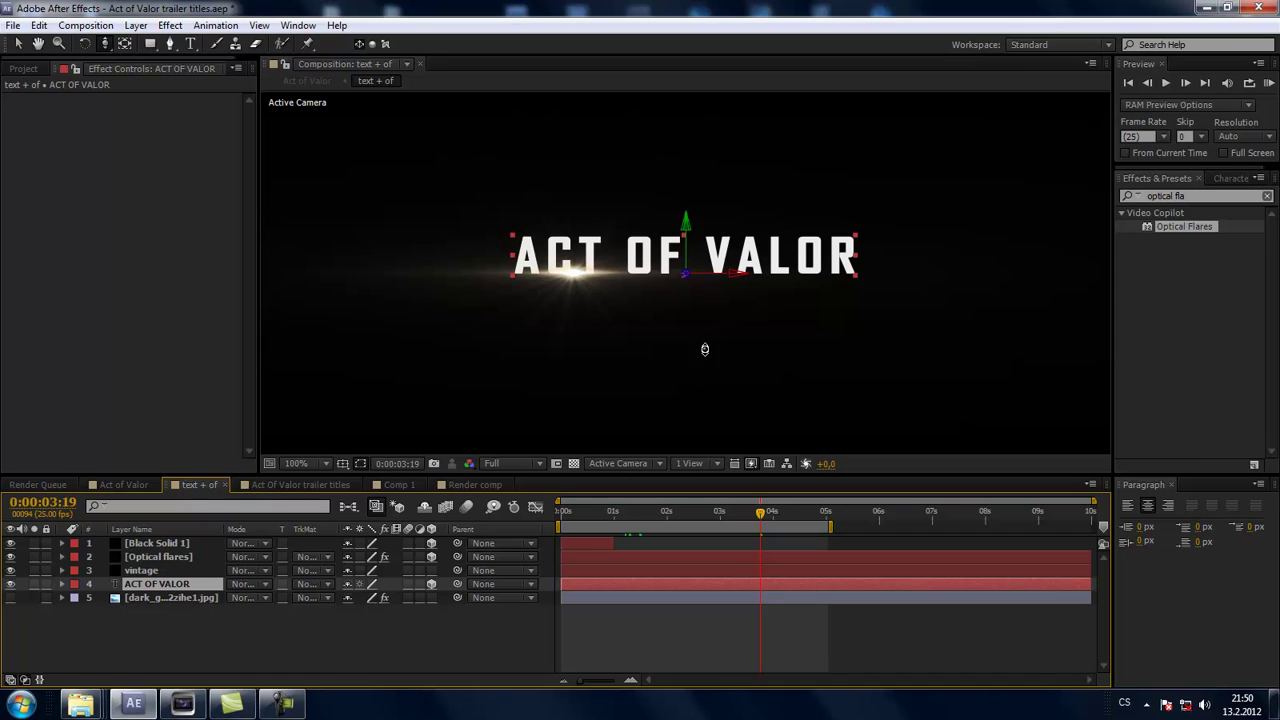
click(10, 598)
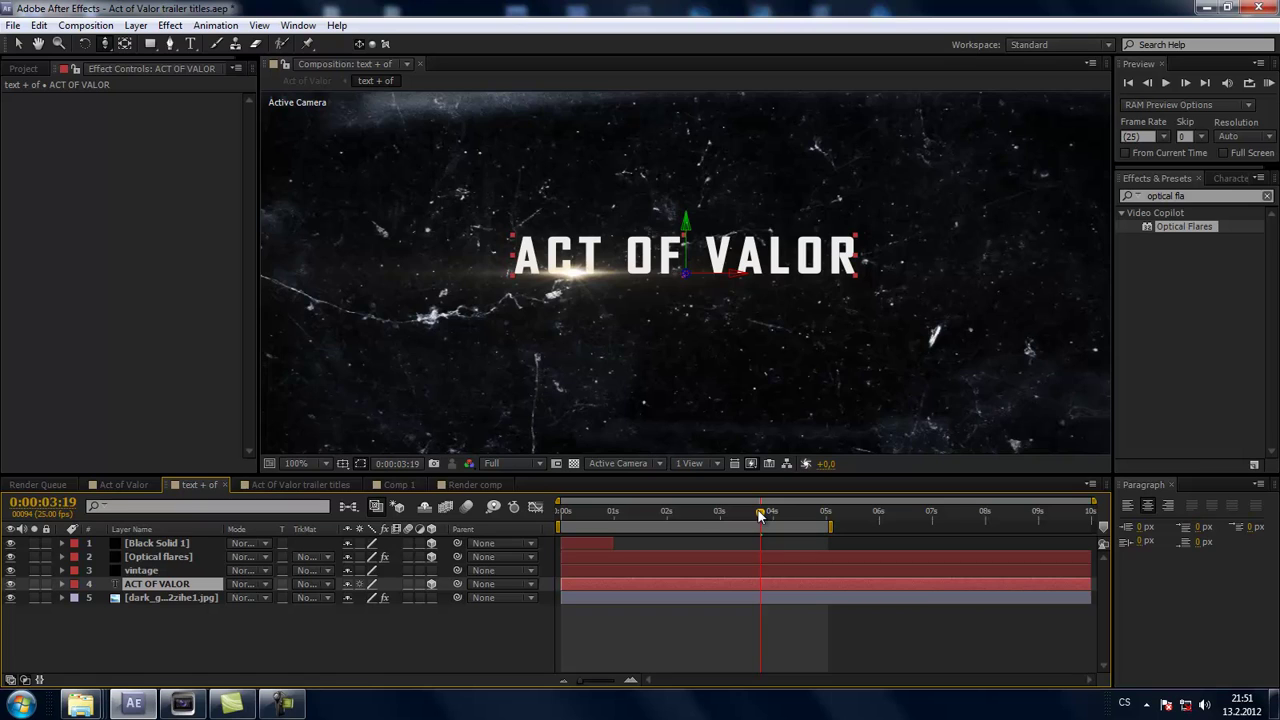
- Scrub the timeline at 100% zoom to preview the title animation over the texture
mouse_move(759, 515)
mouse_down()
mouse_move(617, 525)
mouse_move(631, 520)
mouse_up()
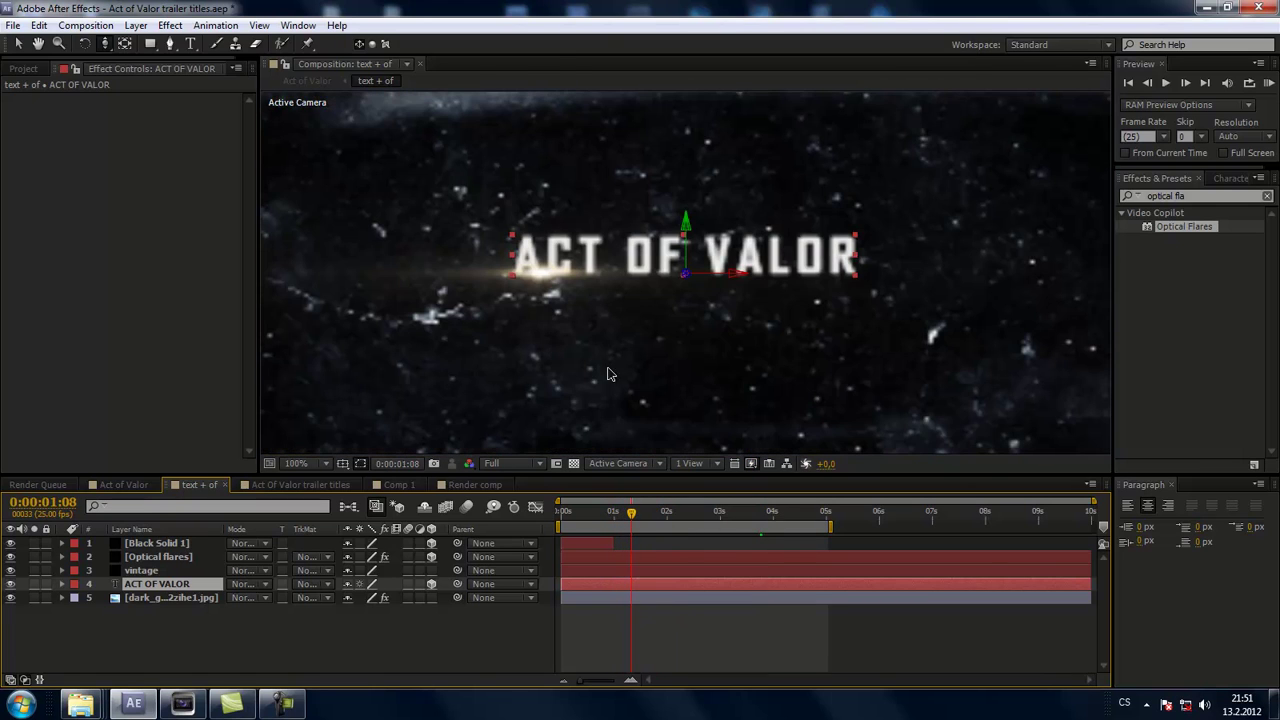
scroll(609, 374, down, 2)
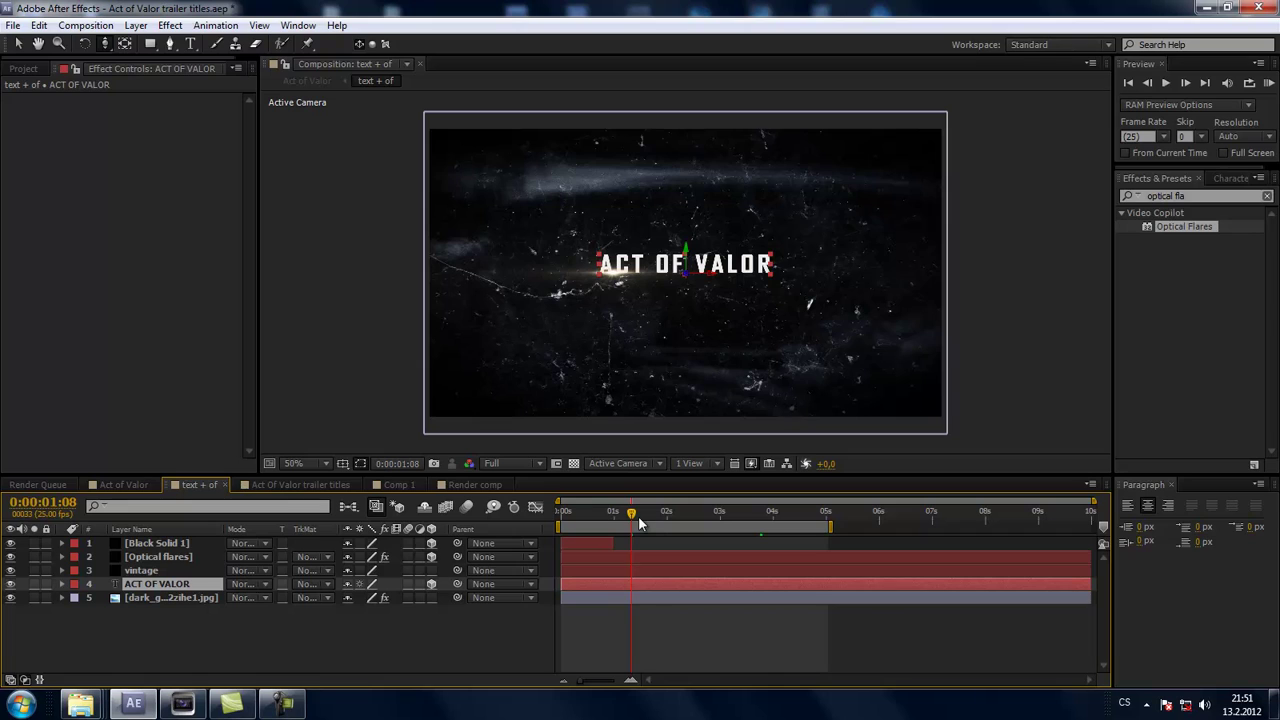
mouse_move(638, 516)
mouse_down()
mouse_move(749, 516)
mouse_move(615, 528)
mouse_move(639, 521)
mouse_up()
key(slash)
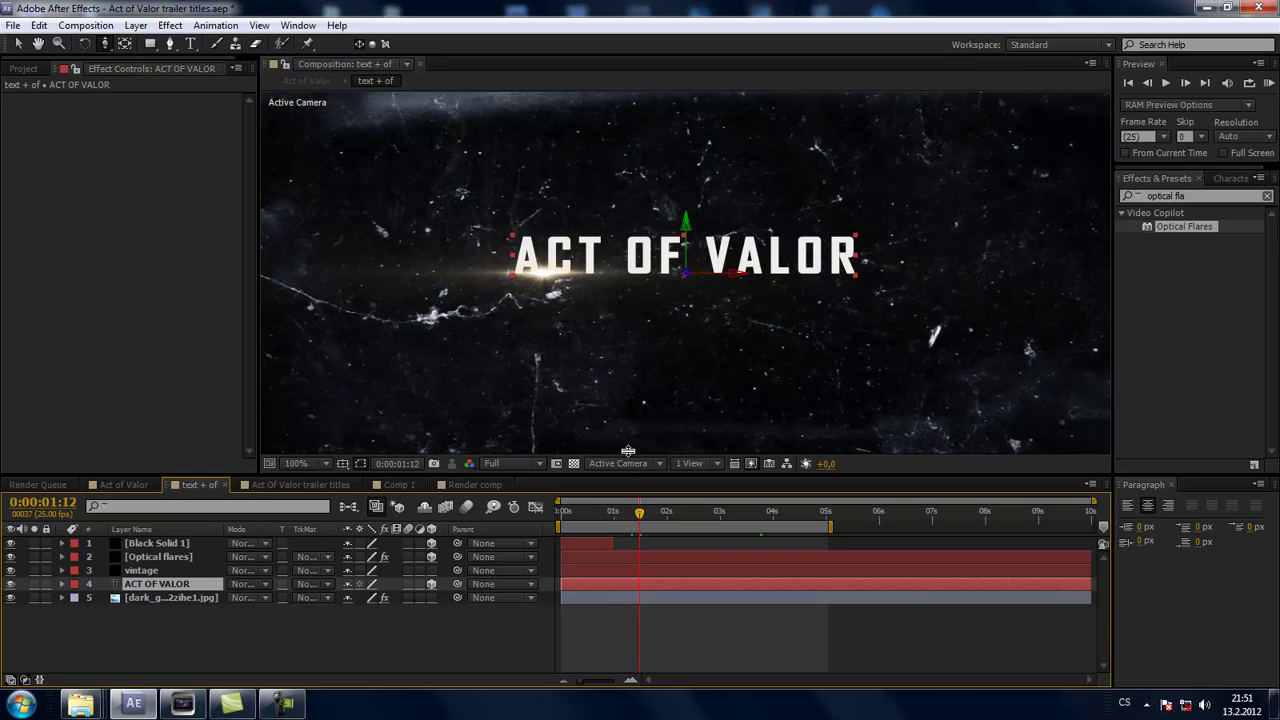
mouse_move(640, 514)
mouse_down()
mouse_move(728, 515)
mouse_move(632, 521)
mouse_move(657, 517)
mouse_up()
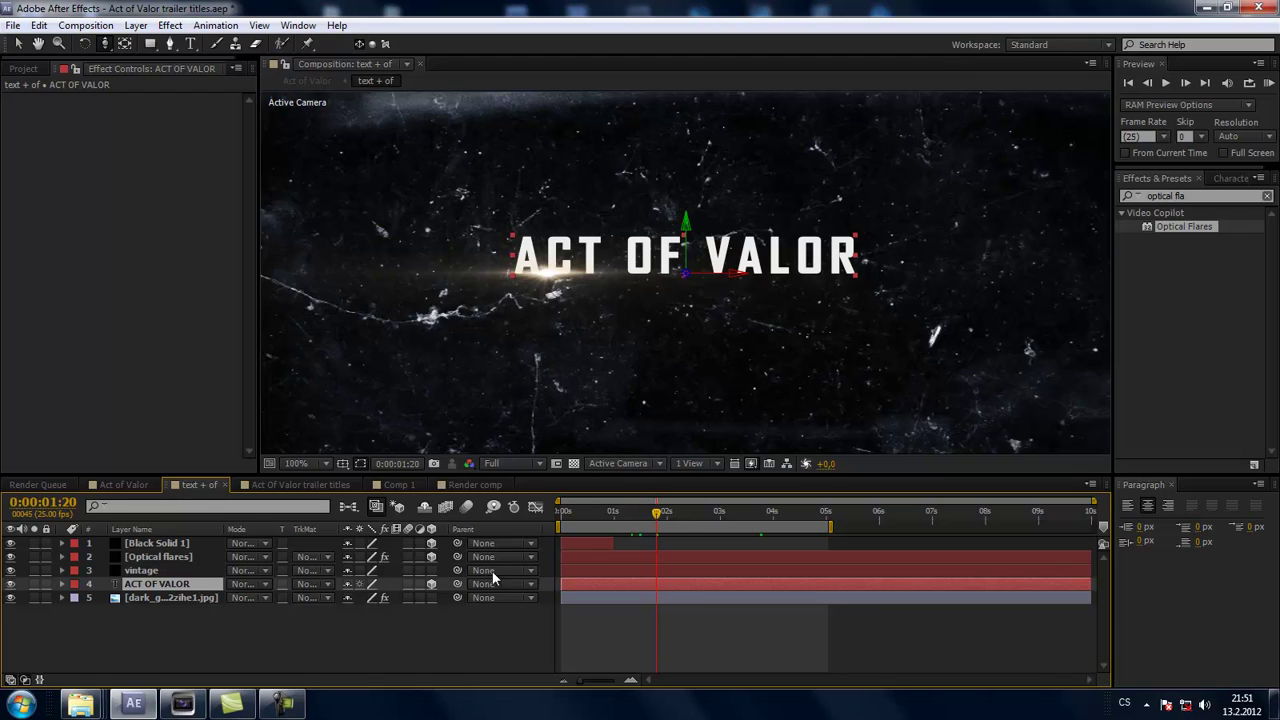